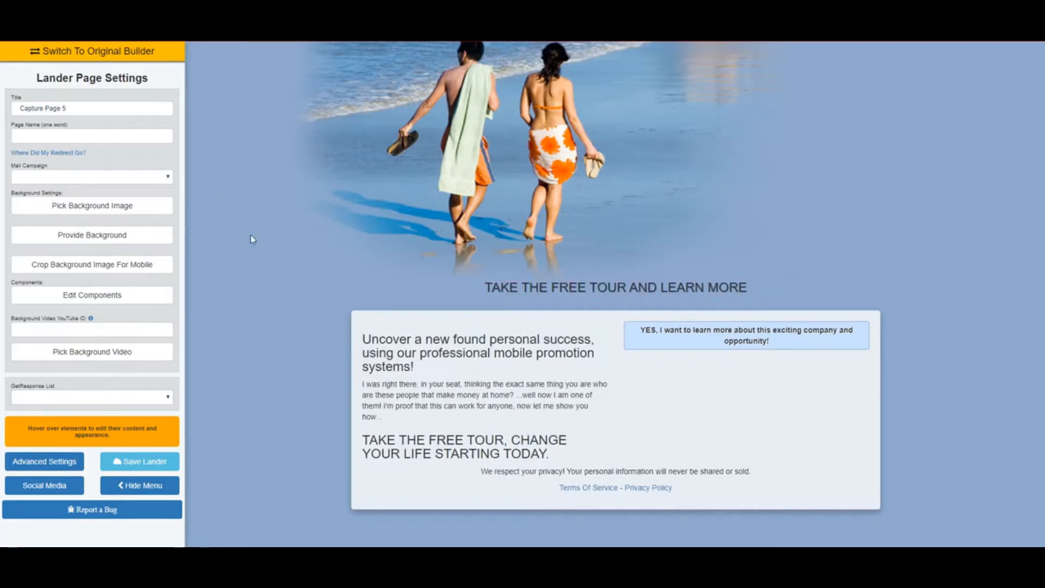
- Set the Fitness library photo of the shirtless man in chalk dust as the page background and preview it without the settings menu
{"action": "left_click", "coordinate": [109, 209]}
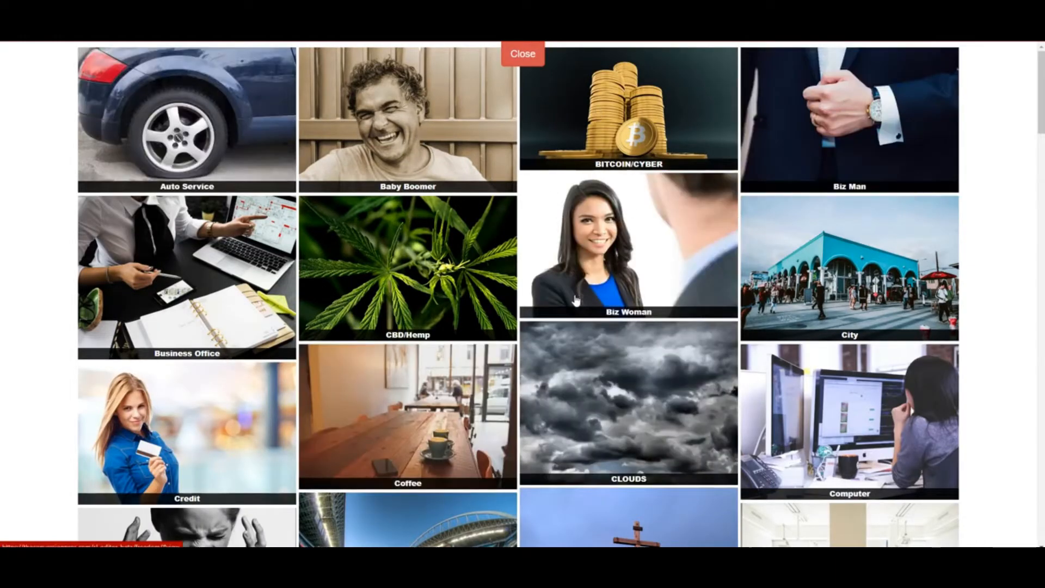
{"action": "scroll", "coordinate": [576, 300], "scroll_direction": "down", "scroll_amount": 13}
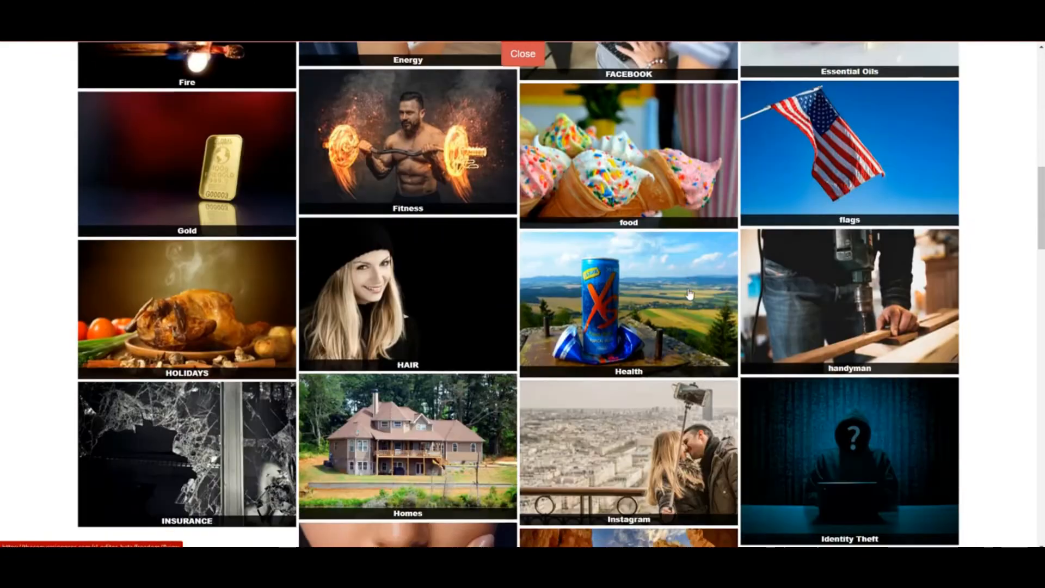
{"action": "scroll", "coordinate": [689, 295], "scroll_direction": "down", "scroll_amount": 2}
{"action": "scroll", "coordinate": [483, 227], "scroll_direction": "up", "scroll_amount": 3}
{"action": "left_click", "coordinate": [441, 236]}
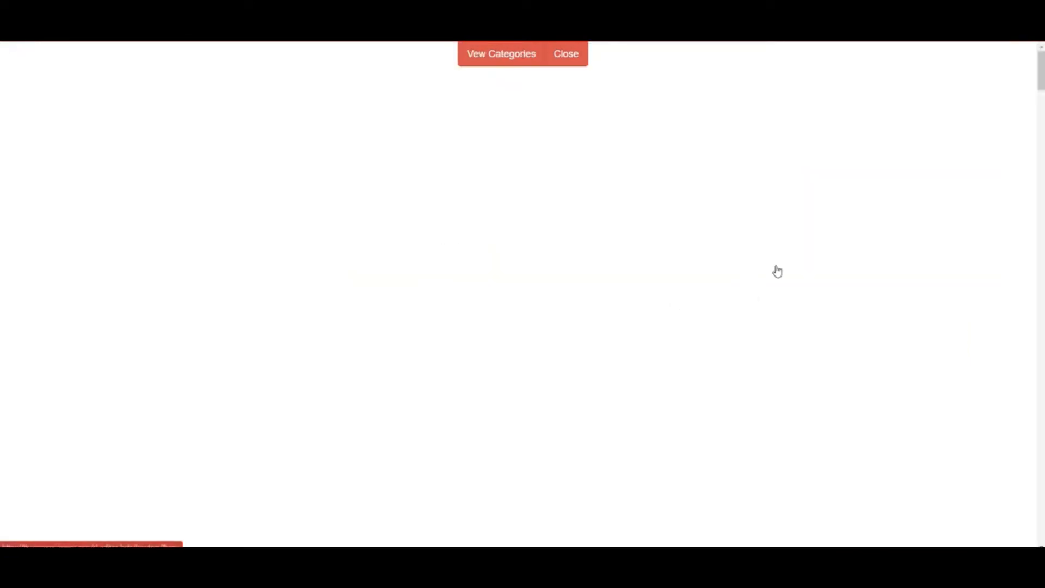
{"action": "scroll", "coordinate": [783, 272], "scroll_direction": "down", "scroll_amount": 4}
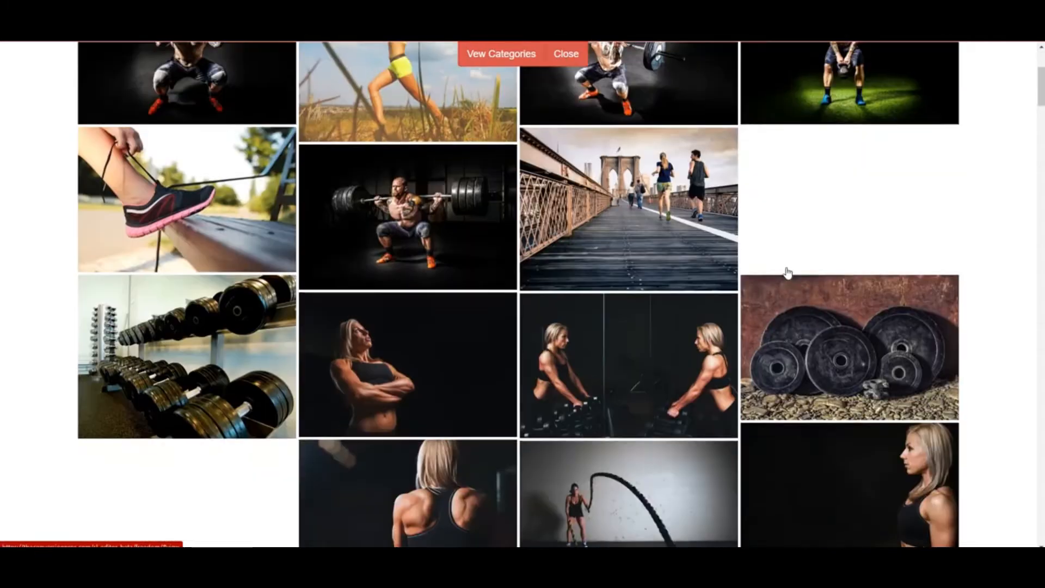
{"action": "scroll", "coordinate": [787, 272], "scroll_direction": "down", "scroll_amount": 12}
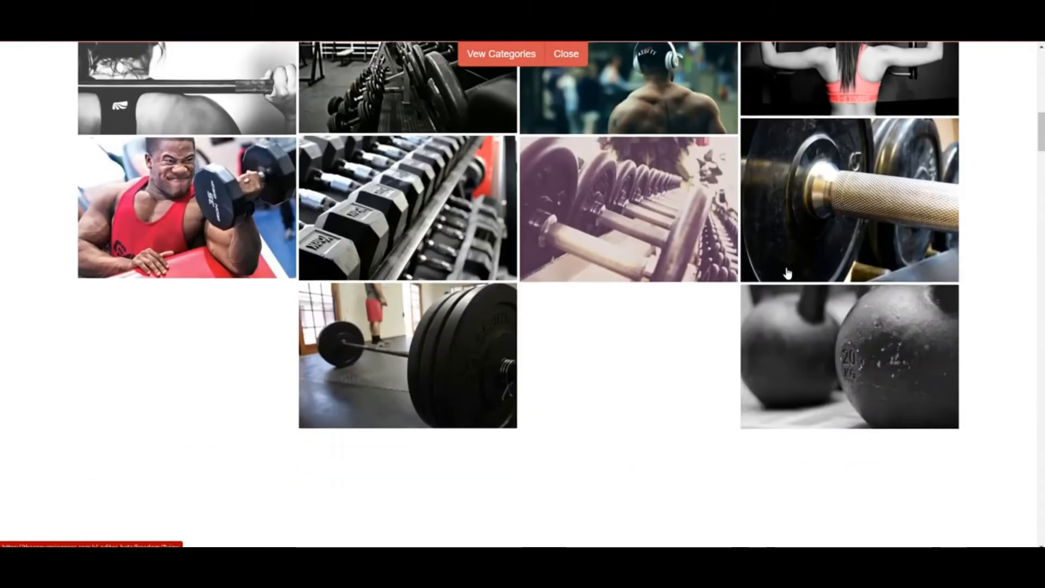
{"action": "scroll", "coordinate": [787, 272], "scroll_direction": "down", "scroll_amount": 7}
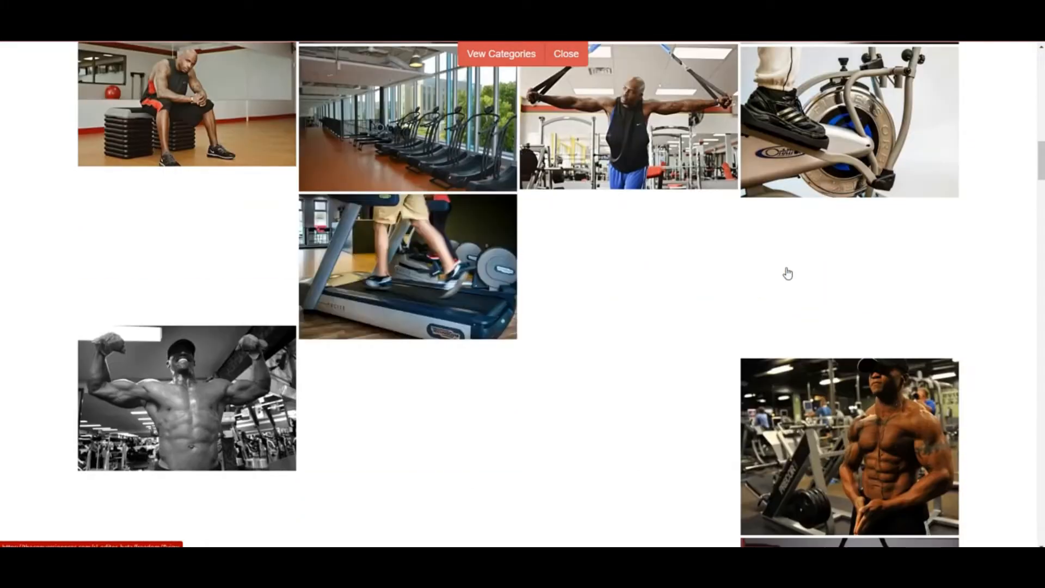
{"action": "scroll", "coordinate": [787, 273], "scroll_direction": "down", "scroll_amount": 5}
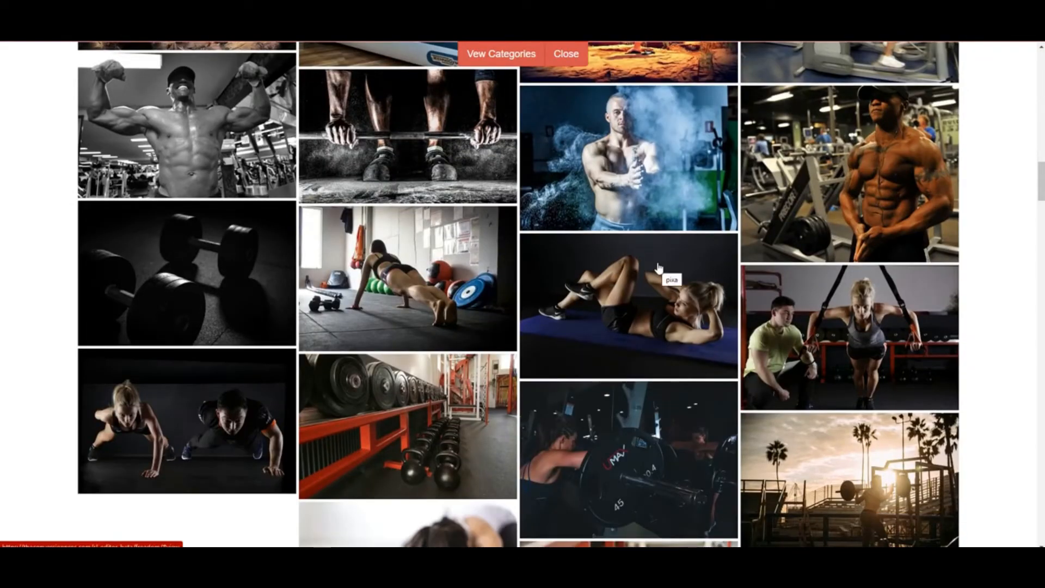
{"action": "left_click", "coordinate": [617, 163]}
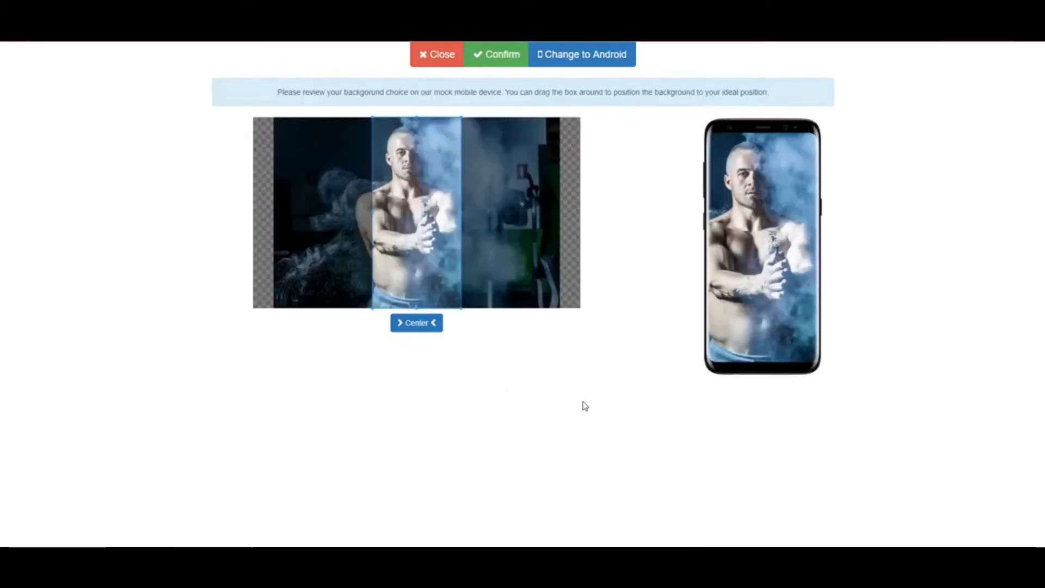
{"action": "left_click", "coordinate": [496, 56]}
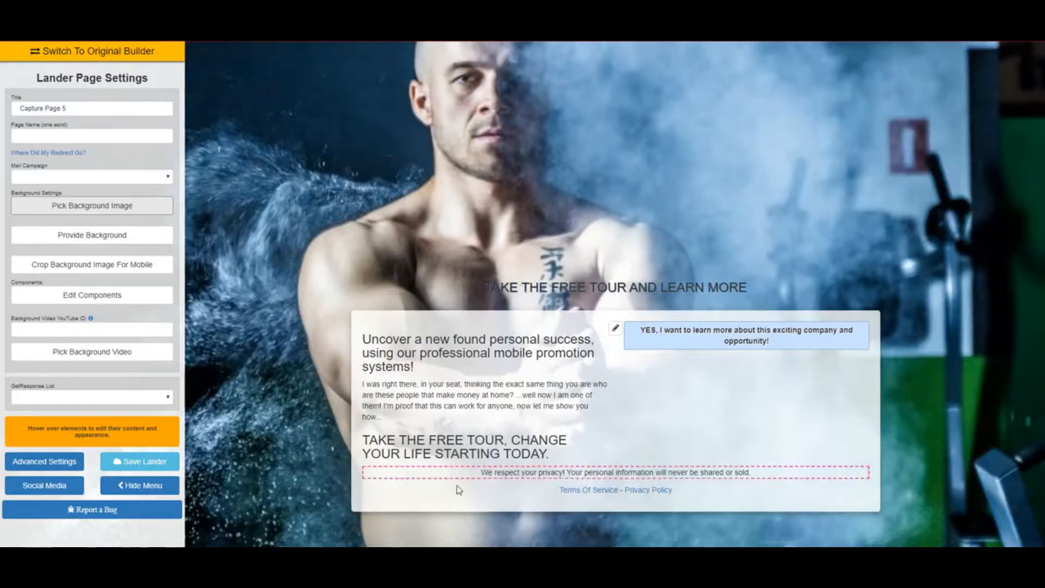
{"action": "left_click", "coordinate": [139, 485]}
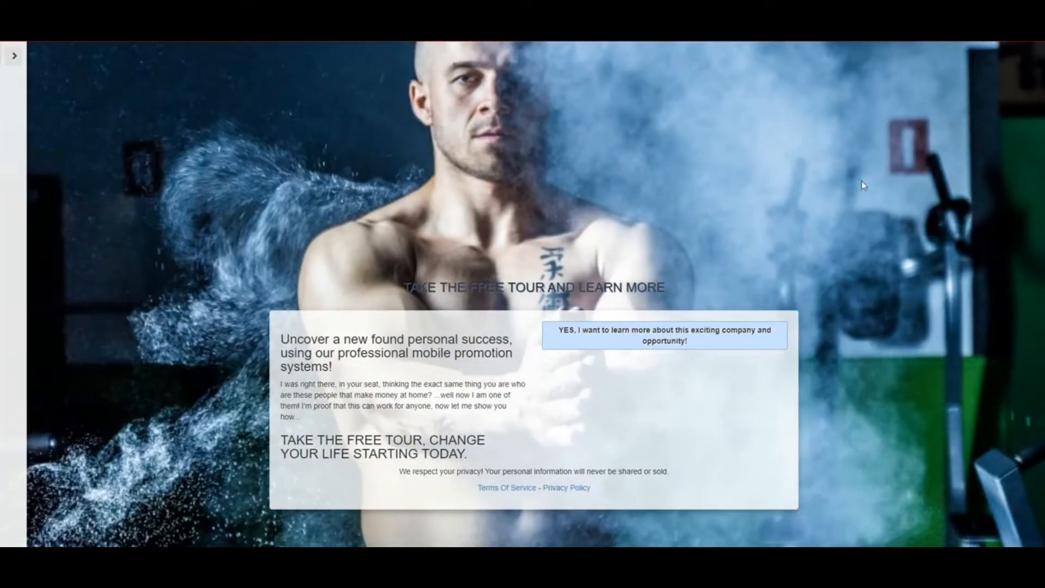
{"action": "left_click", "coordinate": [12, 57]}
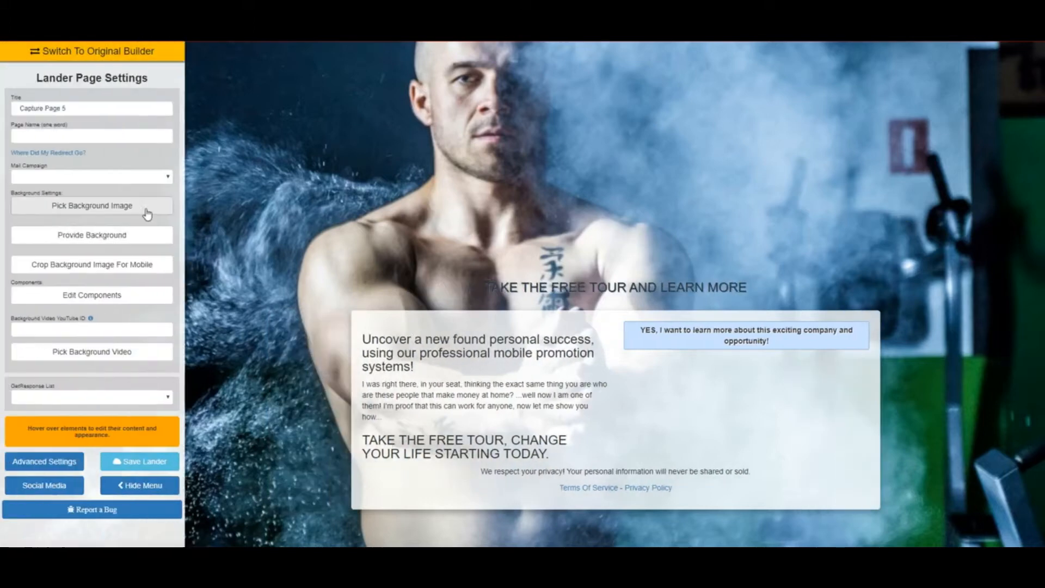
- Reopen the background image library and open its Homes category
{"action": "left_click", "coordinate": [146, 213]}
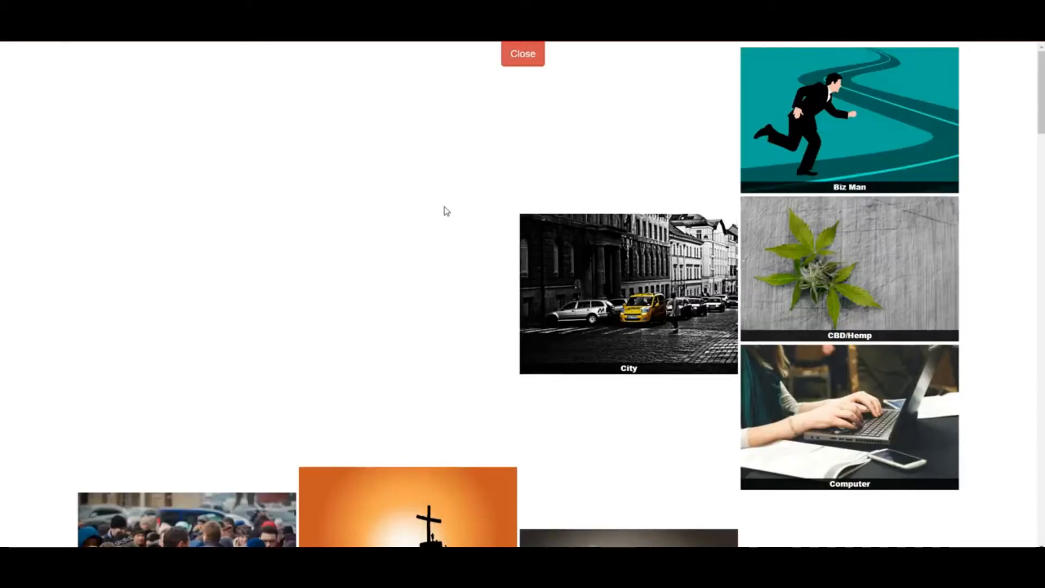
{"action": "scroll", "coordinate": [445, 228], "scroll_direction": "down", "scroll_amount": 5}
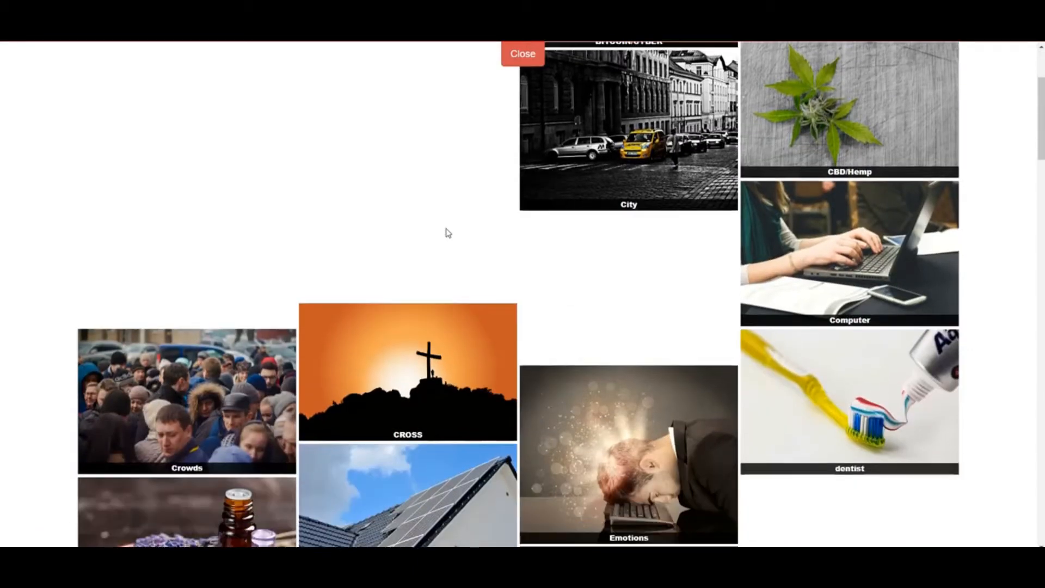
{"action": "scroll", "coordinate": [447, 234], "scroll_direction": "down", "scroll_amount": 2}
{"action": "scroll", "coordinate": [448, 262], "scroll_direction": "up", "scroll_amount": 7}
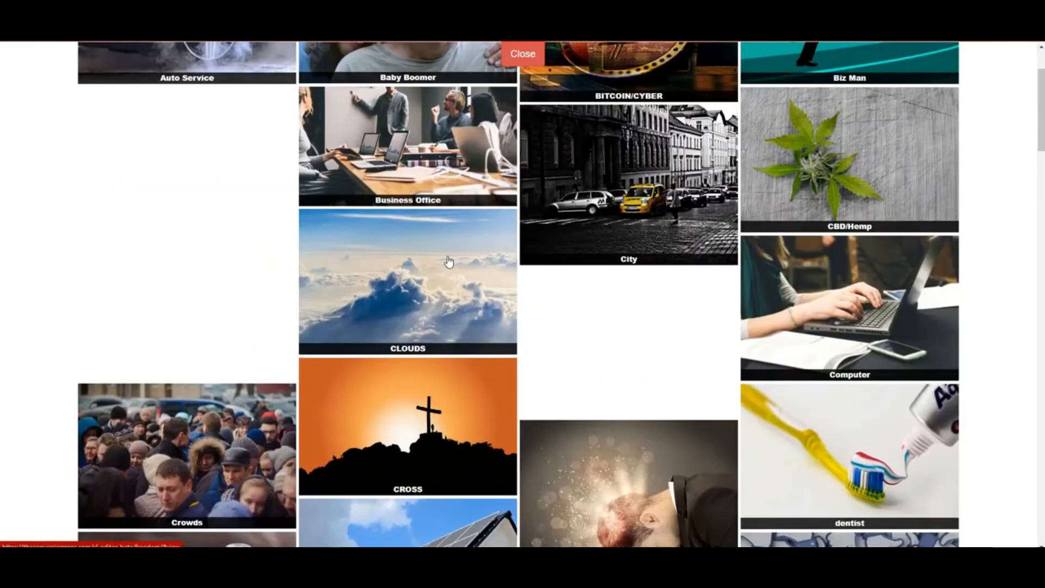
{"action": "scroll", "coordinate": [729, 256], "scroll_direction": "down", "scroll_amount": 5}
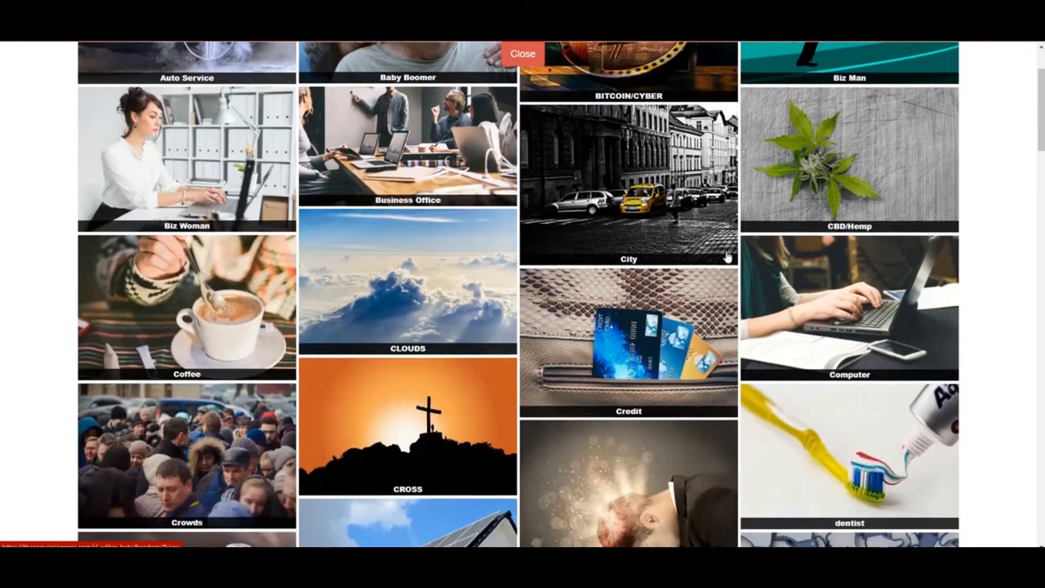
{"action": "scroll", "coordinate": [730, 256], "scroll_direction": "down", "scroll_amount": 6}
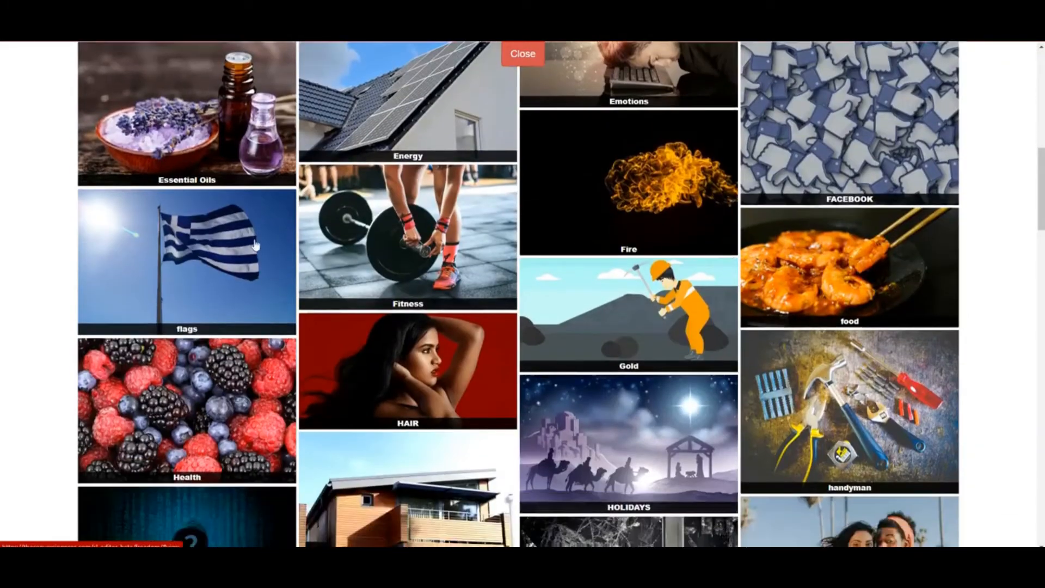
{"action": "scroll", "coordinate": [255, 245], "scroll_direction": "up", "scroll_amount": 5}
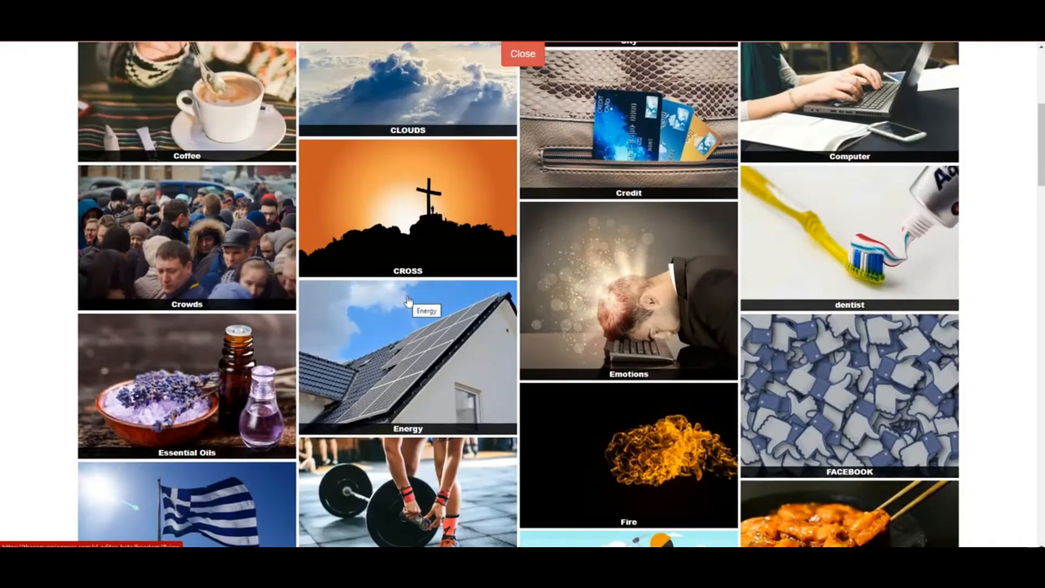
{"action": "scroll", "coordinate": [594, 311], "scroll_direction": "down", "scroll_amount": 2}
{"action": "scroll", "coordinate": [594, 311], "scroll_direction": "down", "scroll_amount": 6}
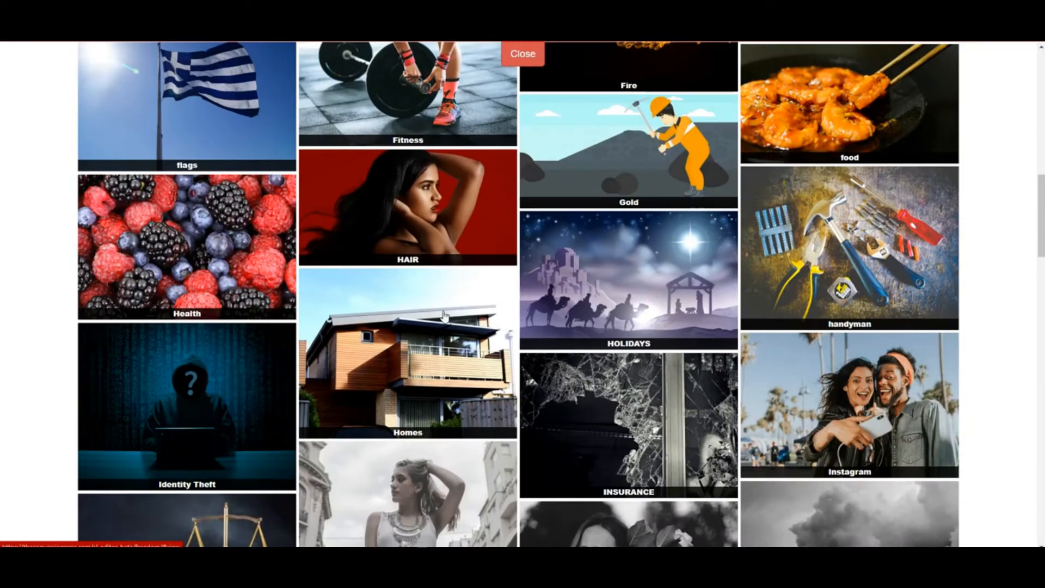
{"action": "left_click", "coordinate": [445, 316]}
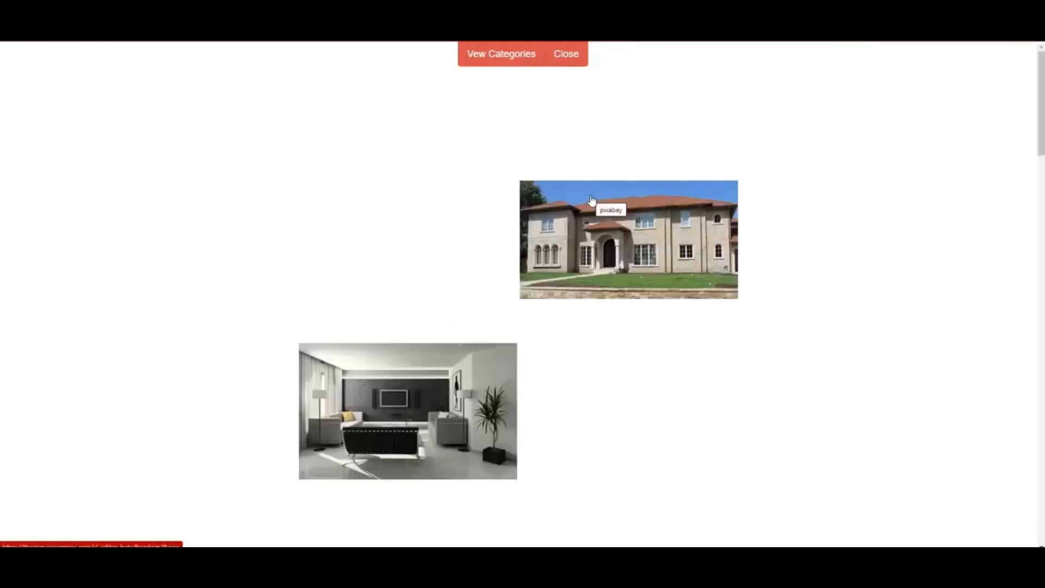
- Set the tan two-story house with the white garage door as the page background and hide the settings menu
{"action": "scroll", "coordinate": [717, 243], "scroll_direction": "down", "scroll_amount": 3}
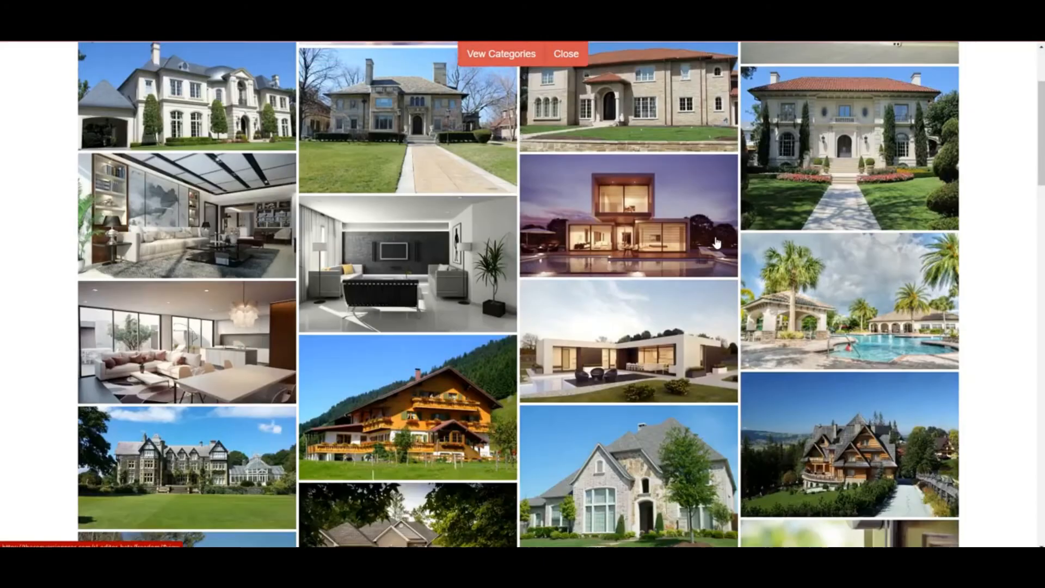
{"action": "scroll", "coordinate": [716, 243], "scroll_direction": "down", "scroll_amount": 8}
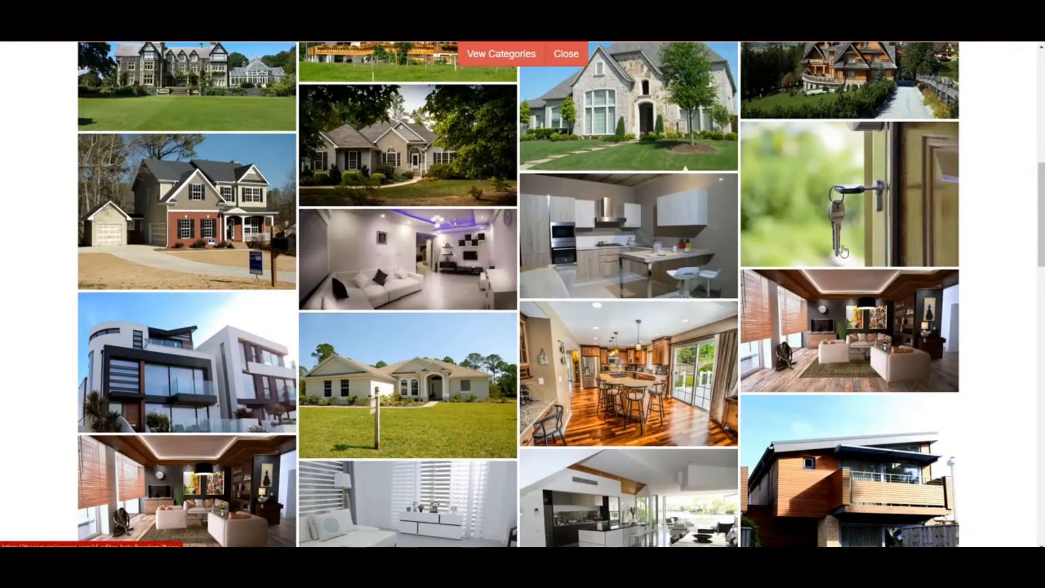
{"action": "scroll", "coordinate": [843, 251], "scroll_direction": "down", "scroll_amount": 15}
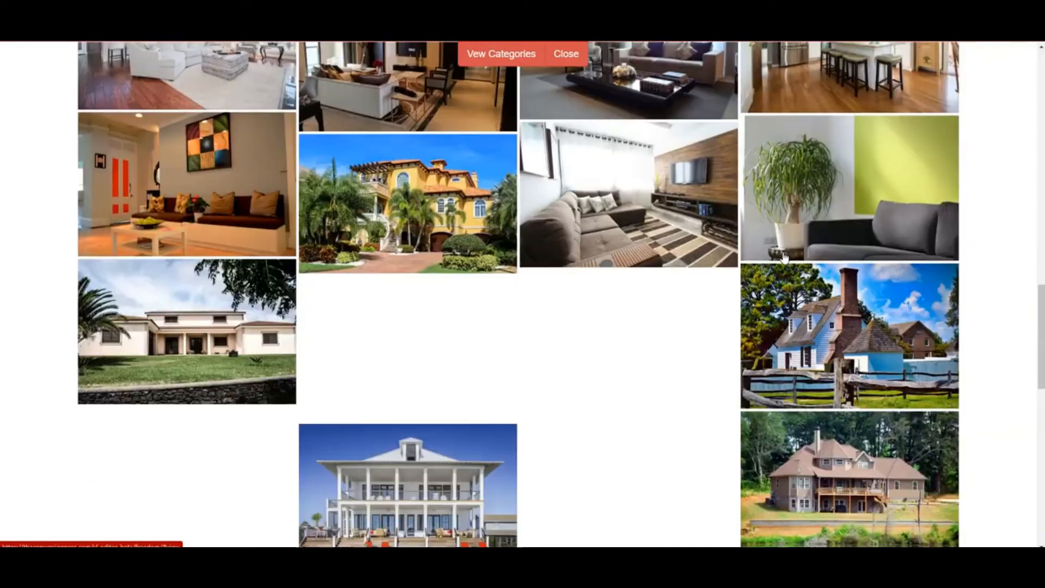
{"action": "scroll", "coordinate": [784, 257], "scroll_direction": "down", "scroll_amount": 6}
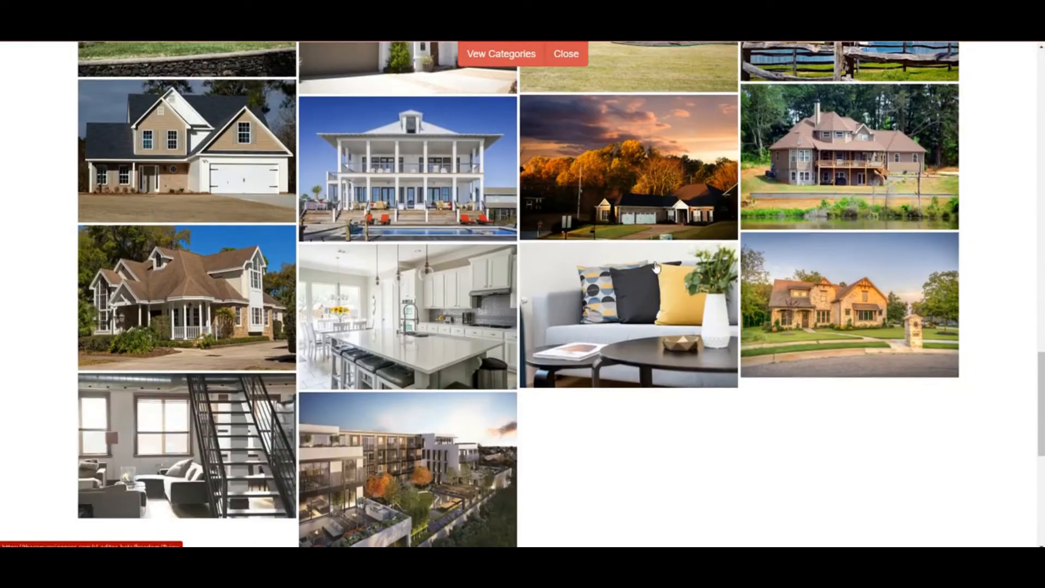
{"action": "scroll", "coordinate": [656, 267], "scroll_direction": "down", "scroll_amount": 3}
{"action": "scroll", "coordinate": [704, 350], "scroll_direction": "up", "scroll_amount": 2}
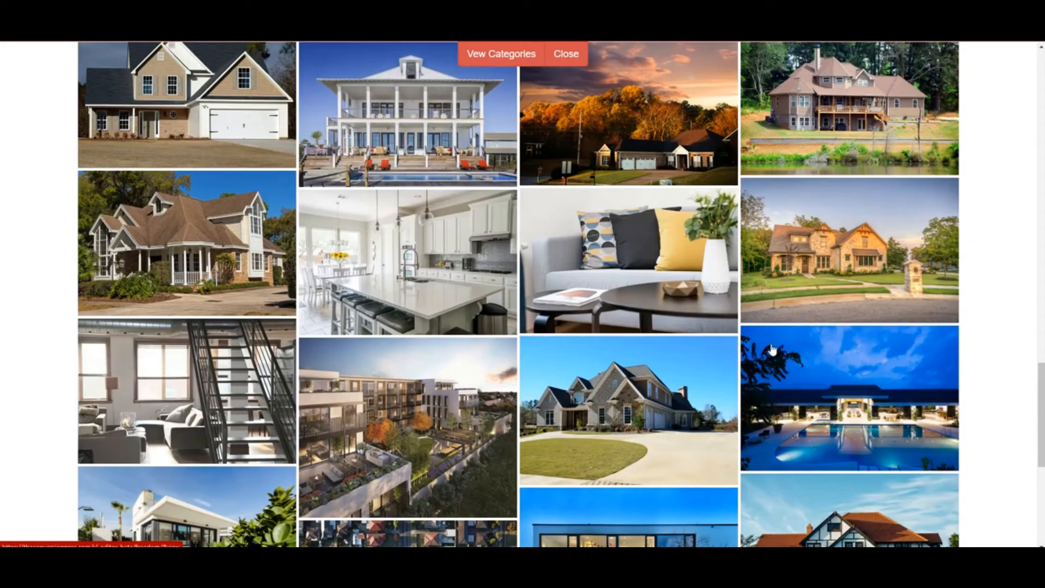
{"action": "left_click", "coordinate": [229, 134]}
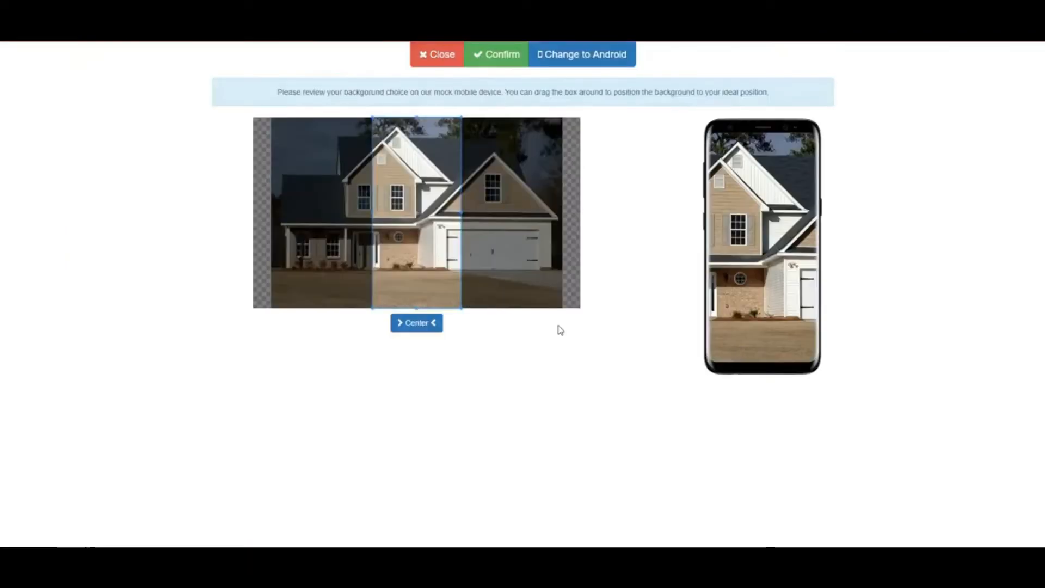
{"action": "left_click", "coordinate": [507, 61]}
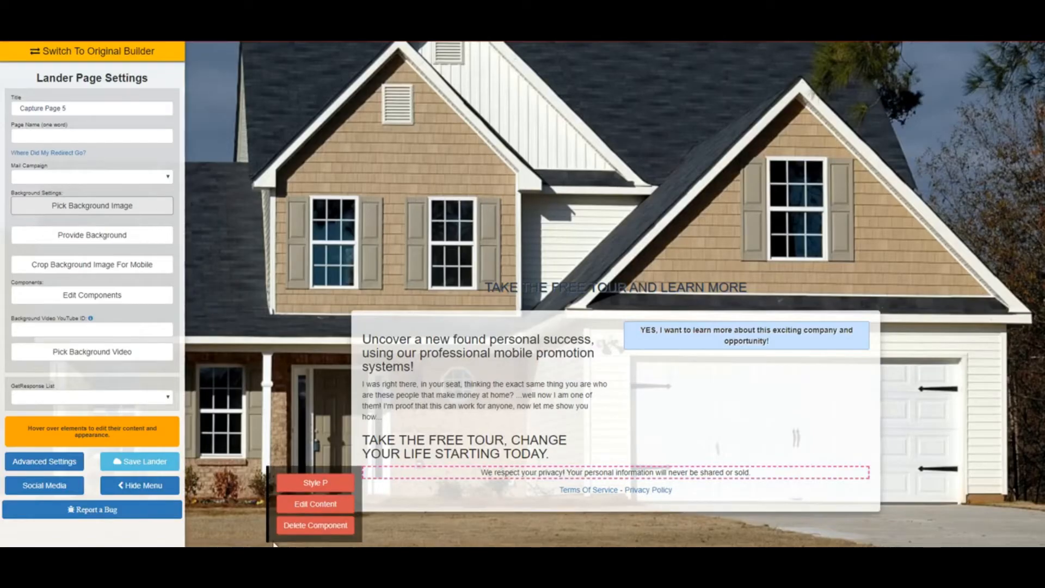
{"action": "left_click", "coordinate": [140, 485]}
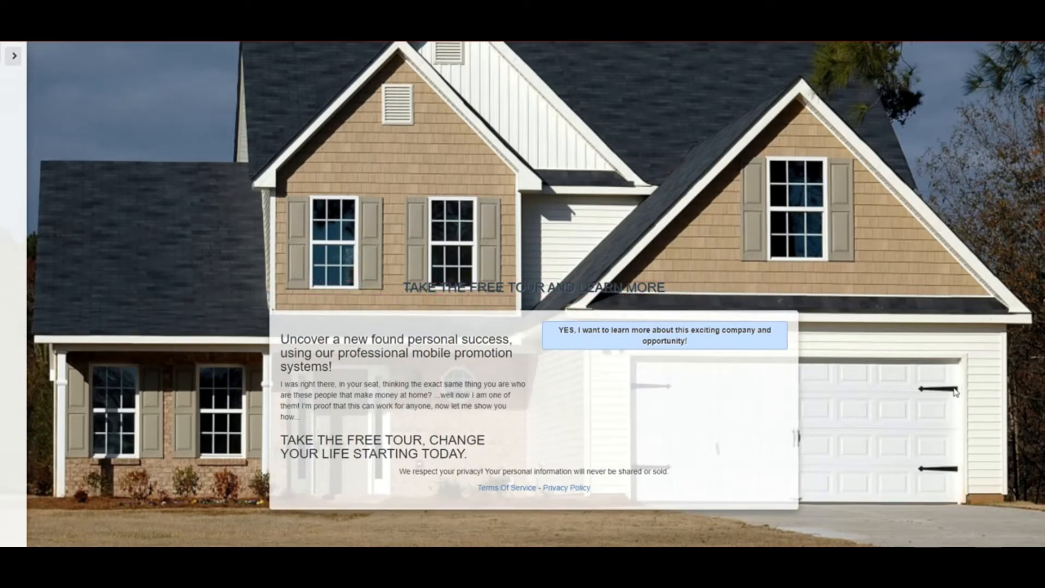
- Replace the heading "TAKE THE FREE TOUR AND LEARN MORE" with the property's street address, city and state, in capitals
{"action": "mouse_move", "coordinate": [483, 299]}
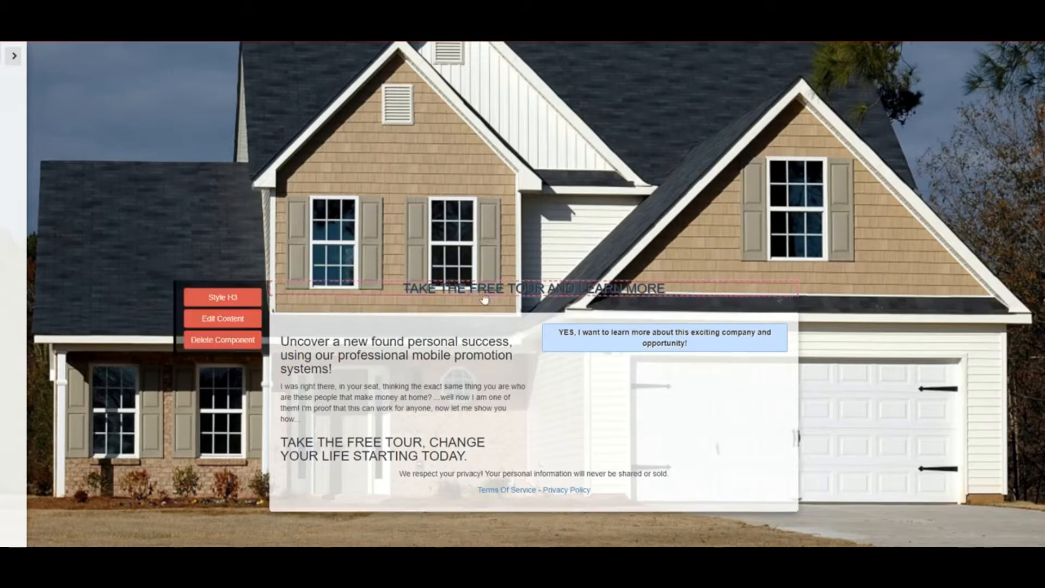
{"action": "left_click", "coordinate": [223, 319]}
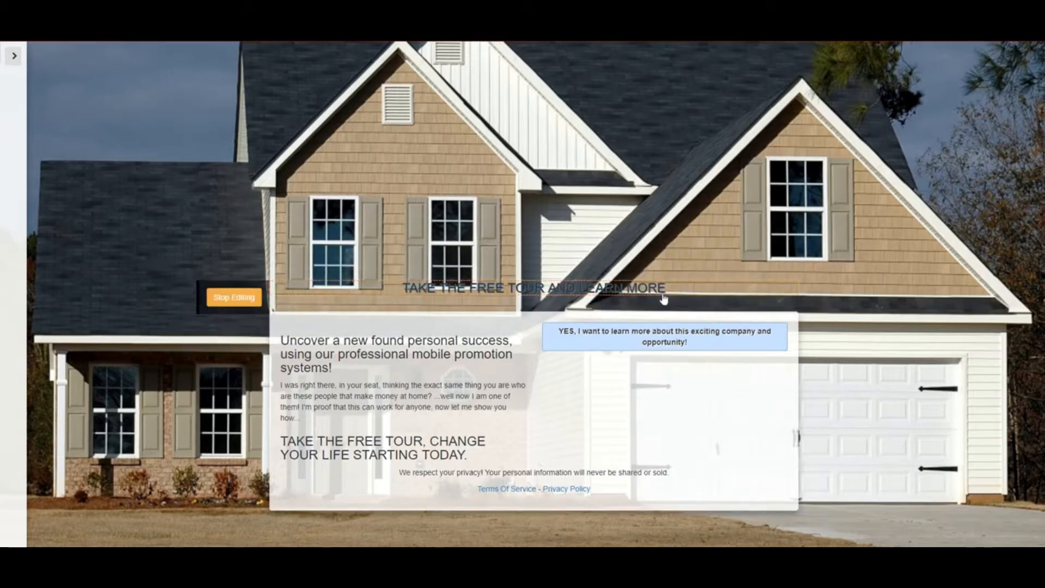
{"action": "key", "text": "BackSpace"}
{"action": "key", "text": "BackSpace"}
{"action": "key", "text": "BackSpace"}
{"action": "key", "text": "BackSpace"}
{"action": "key", "text": "BackSpace"}
{"action": "key", "text": "BackSpace"}
{"action": "key", "text": "BackSpace"}
{"action": "key", "text": "BackSpace"}
{"action": "key", "text": "BackSpace"}
{"action": "key", "text": "BackSpace"}
{"action": "key", "text": "BackSpace"}
{"action": "key", "text": "BackSpace"}
{"action": "key", "text": "BackSpace"}
{"action": "key", "text": "BackSpace"}
{"action": "key", "text": "BackSpace"}
{"action": "key", "text": "BackSpace"}
{"action": "key", "text": "BackSpace"}
{"action": "key", "text": "BackSpace"}
{"action": "key", "text": "BackSpace"}
{"action": "key", "text": "BackSpace"}
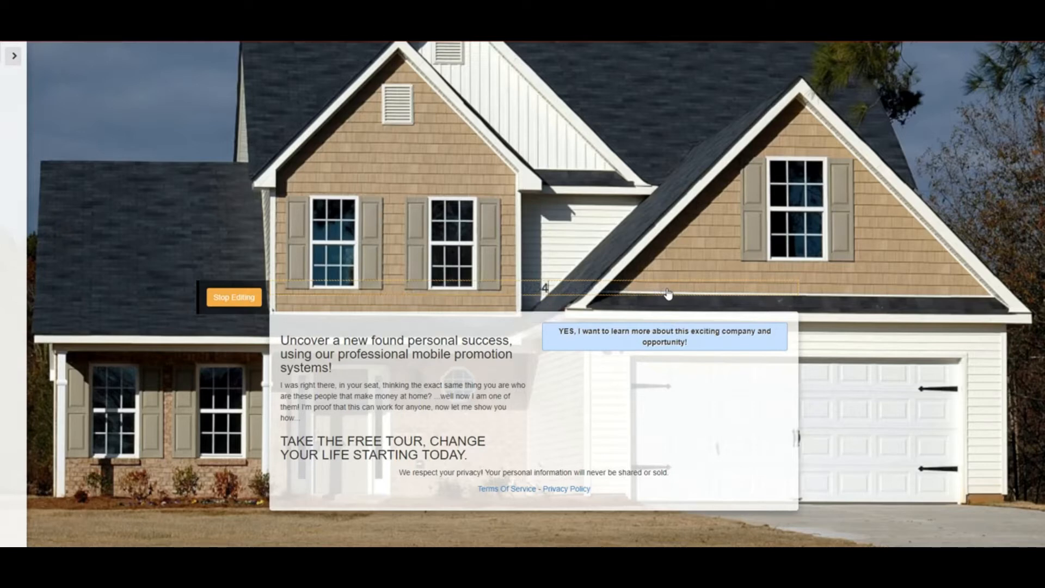
{"action": "type", "text": "1234 MAIN ST"}
{"action": "type", "text": " SUITE"}
{"action": "type", "text": "LAND"}
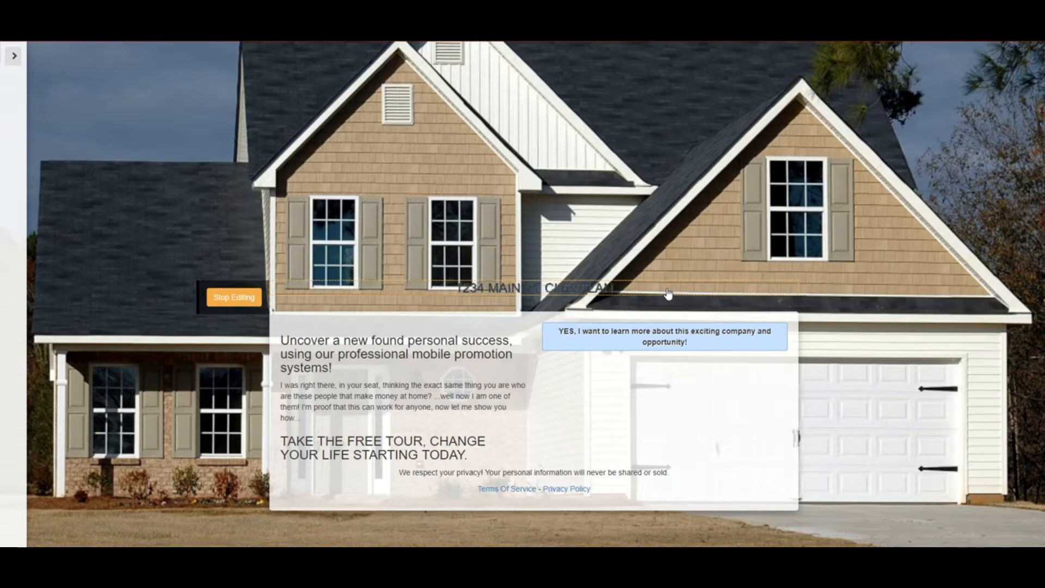
{"action": "type", "text": " O"}
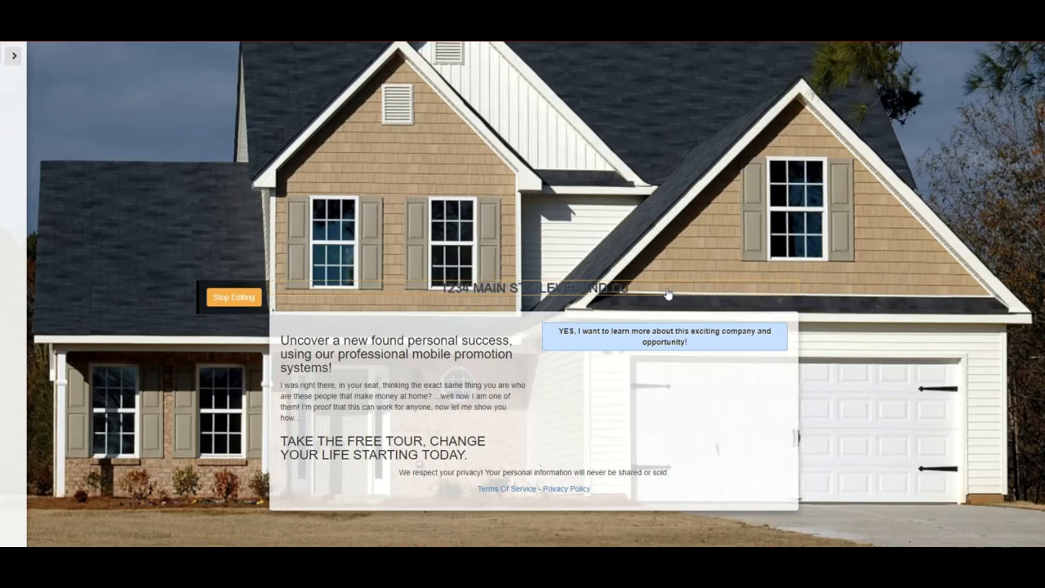
{"action": "type", "text": "HIO"}
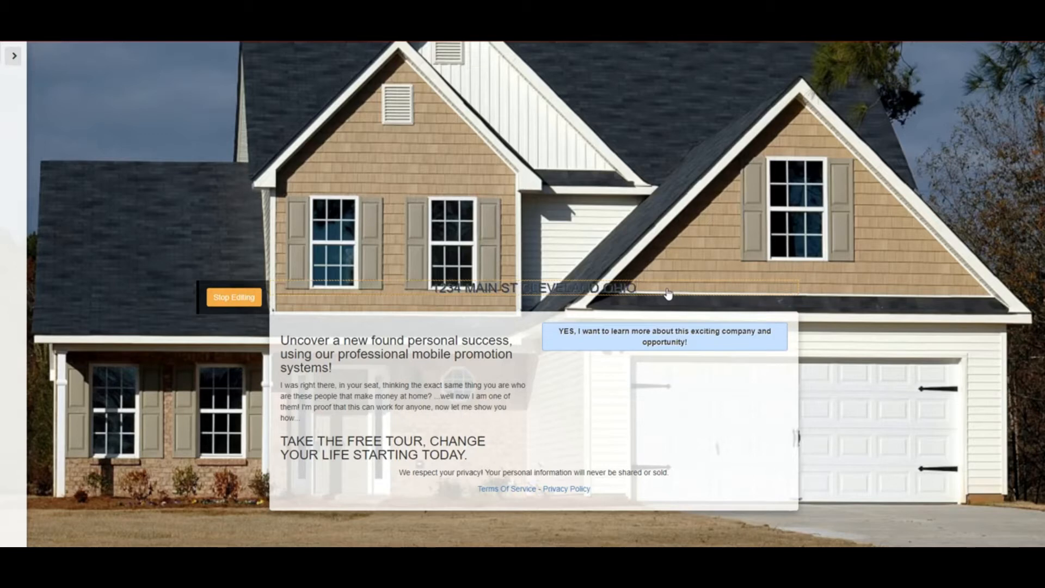
{"action": "left_click", "coordinate": [217, 303]}
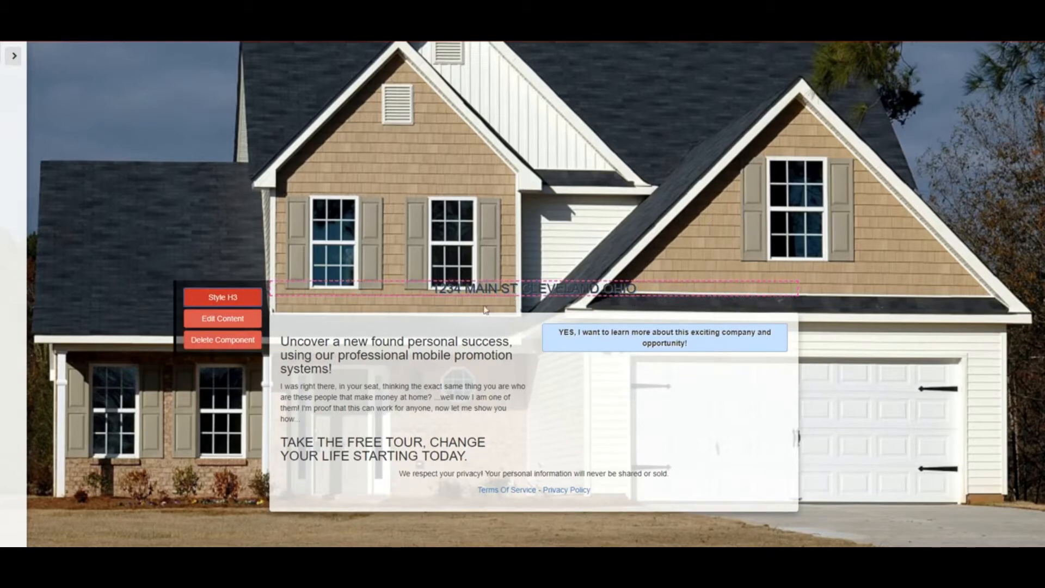
- Open the address heading's style settings and set its text color to white
{"action": "mouse_move", "coordinate": [750, 339]}
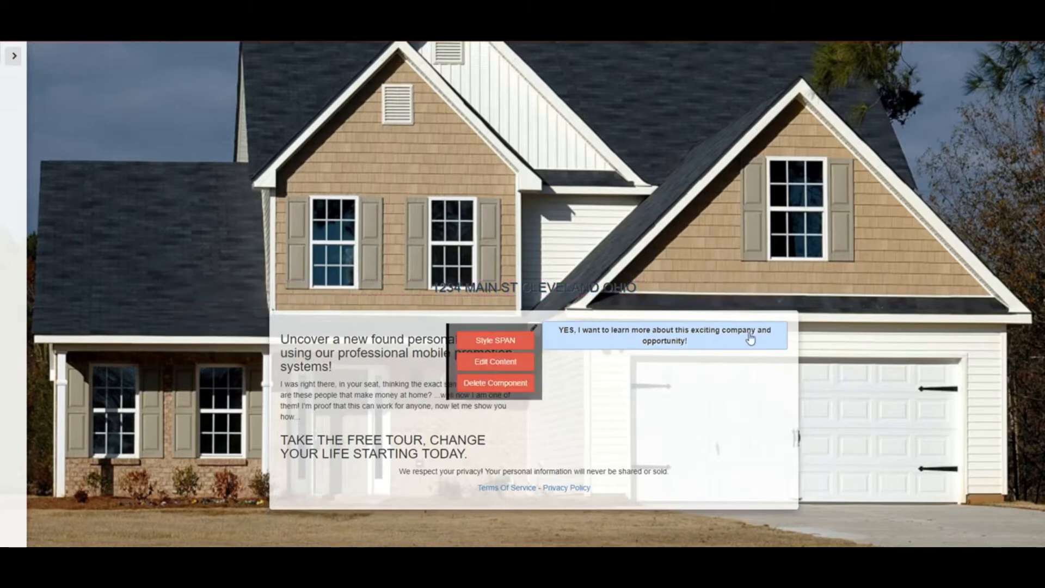
{"action": "mouse_move", "coordinate": [516, 296]}
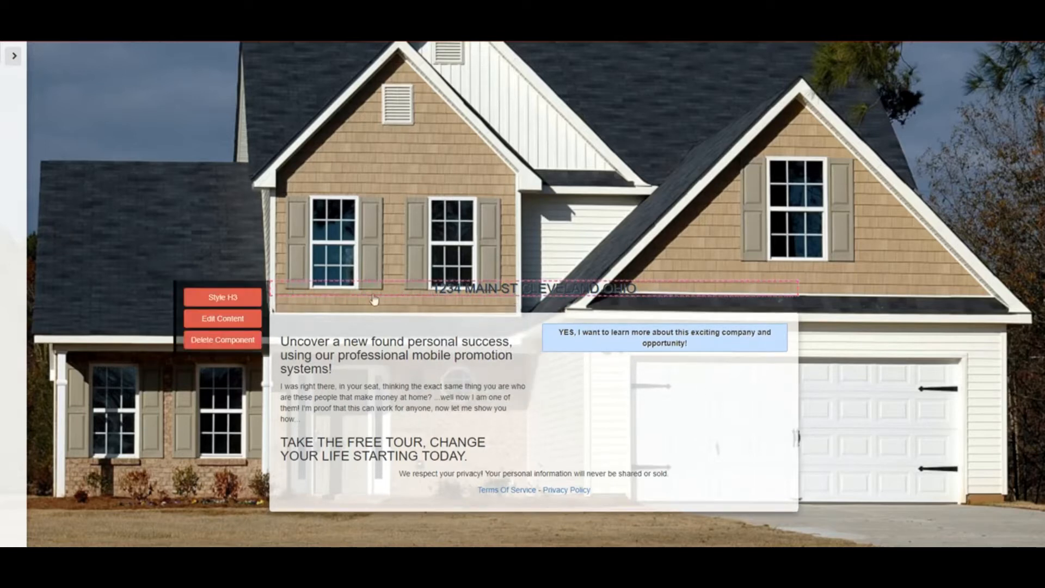
{"action": "left_click", "coordinate": [256, 297]}
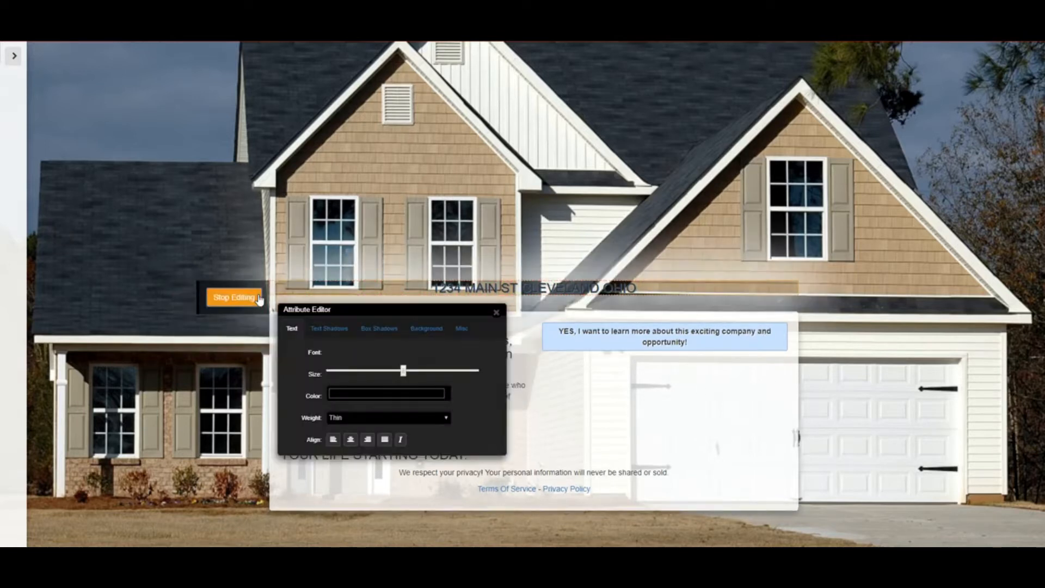
{"action": "left_click", "coordinate": [370, 406]}
{"action": "left_click_drag", "start_coordinate": [365, 421], "coordinate": [336, 418]}
{"action": "left_click", "coordinate": [410, 515]}
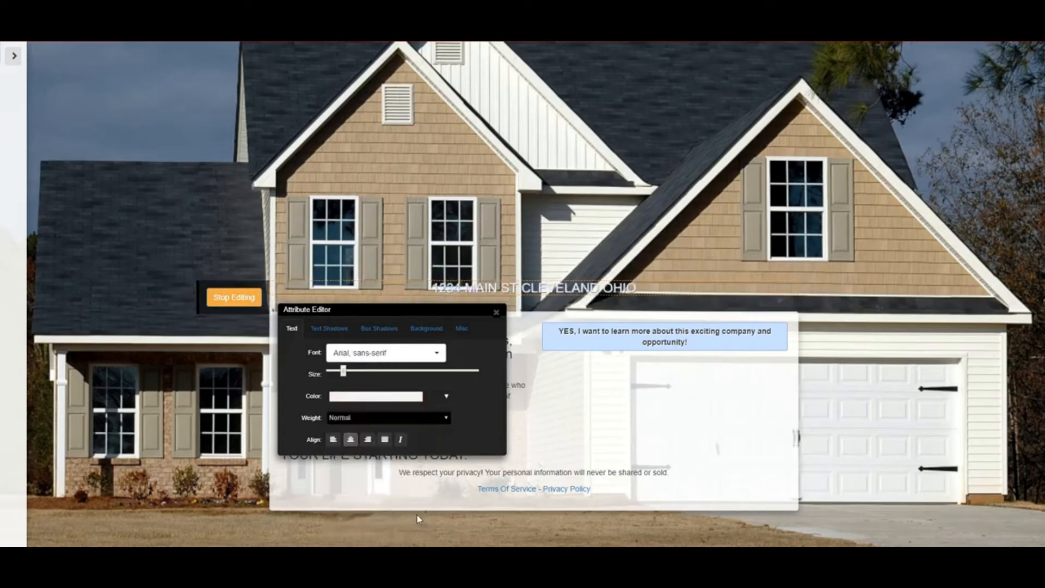
- Enlarge the address heading's text and change its font to Bevan
{"action": "left_click", "coordinate": [354, 355]}
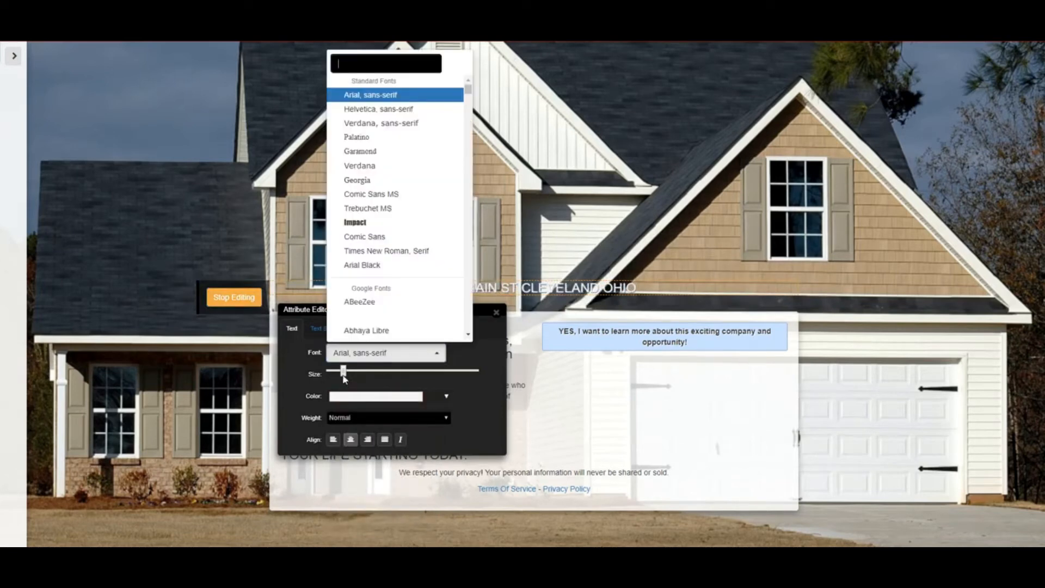
{"action": "left_click", "coordinate": [368, 387]}
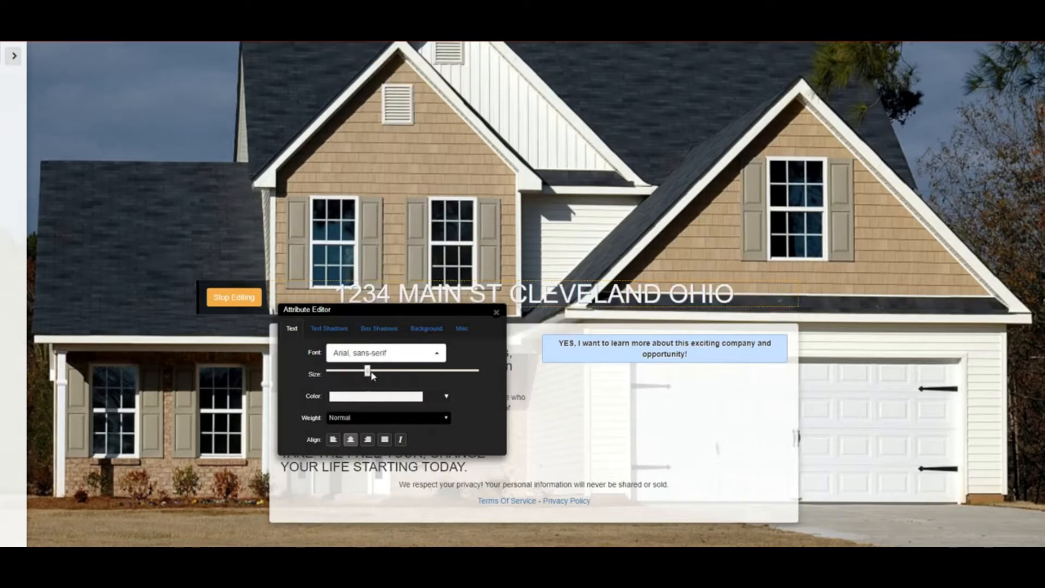
{"action": "left_click", "coordinate": [381, 354]}
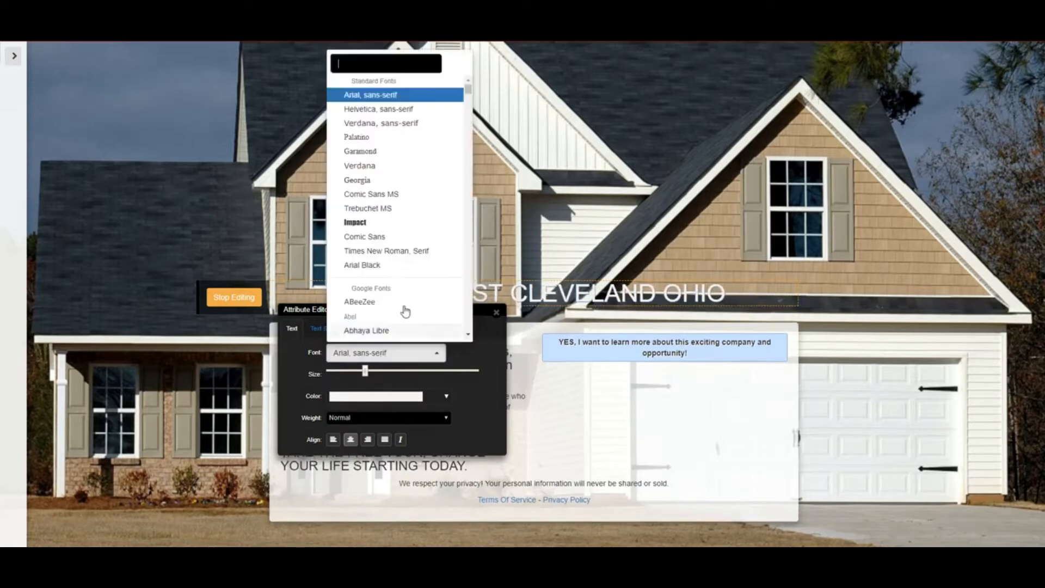
{"action": "scroll", "coordinate": [408, 283], "scroll_direction": "down", "scroll_amount": 3}
{"action": "scroll", "coordinate": [411, 268], "scroll_direction": "down", "scroll_amount": 15}
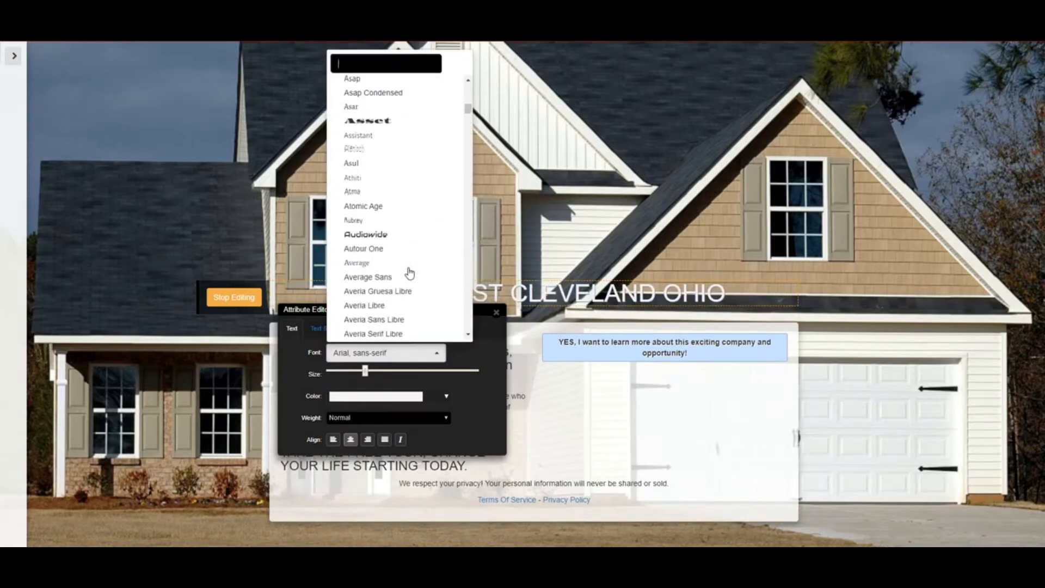
{"action": "scroll", "coordinate": [397, 269], "scroll_direction": "down", "scroll_amount": 10}
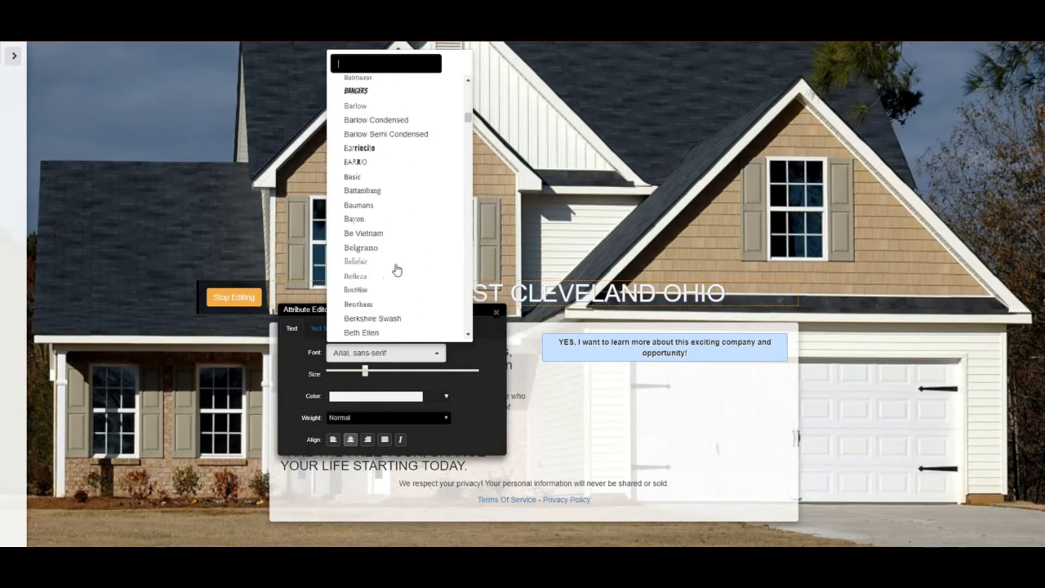
{"action": "left_click", "coordinate": [369, 246]}
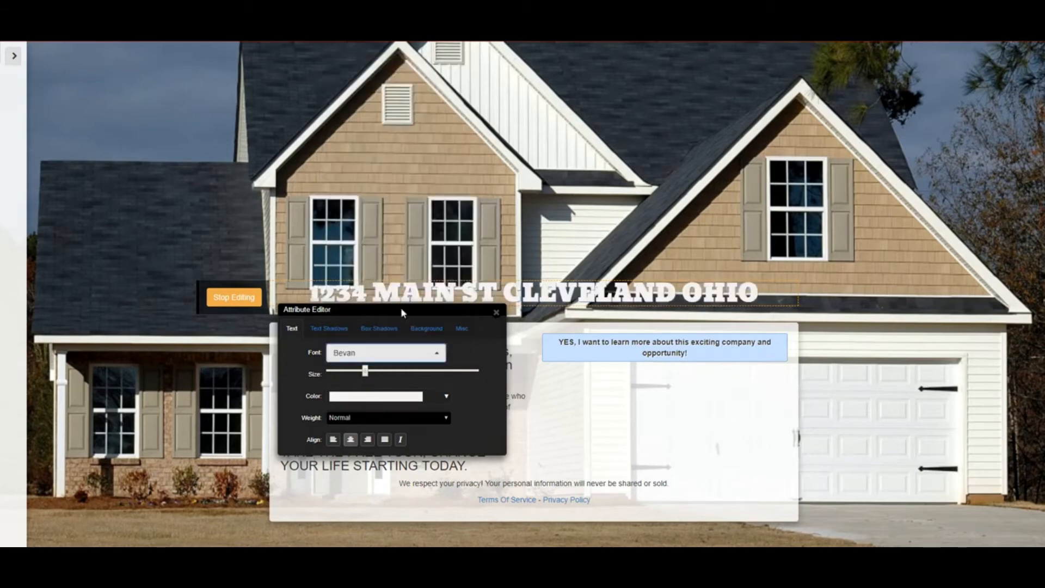
- Set the address heading's text shadow color to black
{"action": "left_click_drag", "start_coordinate": [489, 337], "coordinate": [486, 360]}
{"action": "left_click", "coordinate": [347, 350]}
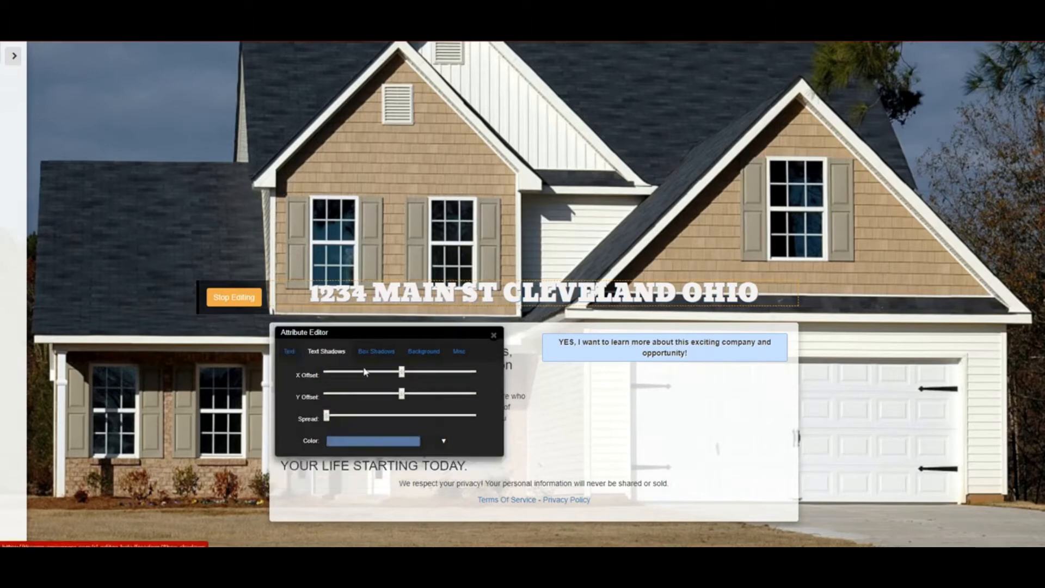
{"action": "left_click", "coordinate": [402, 443]}
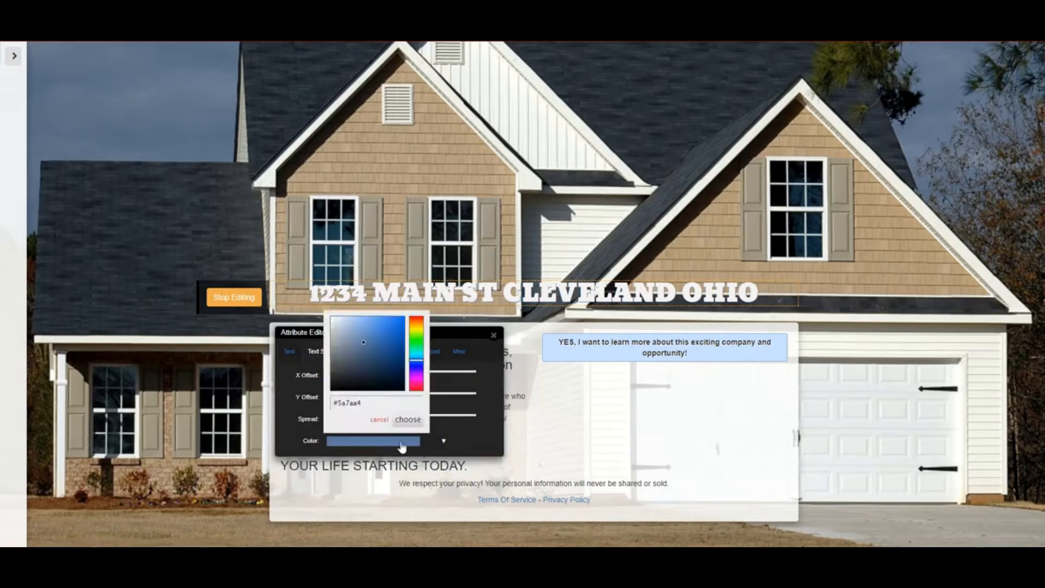
{"action": "left_click", "coordinate": [397, 390]}
{"action": "left_click", "coordinate": [407, 421]}
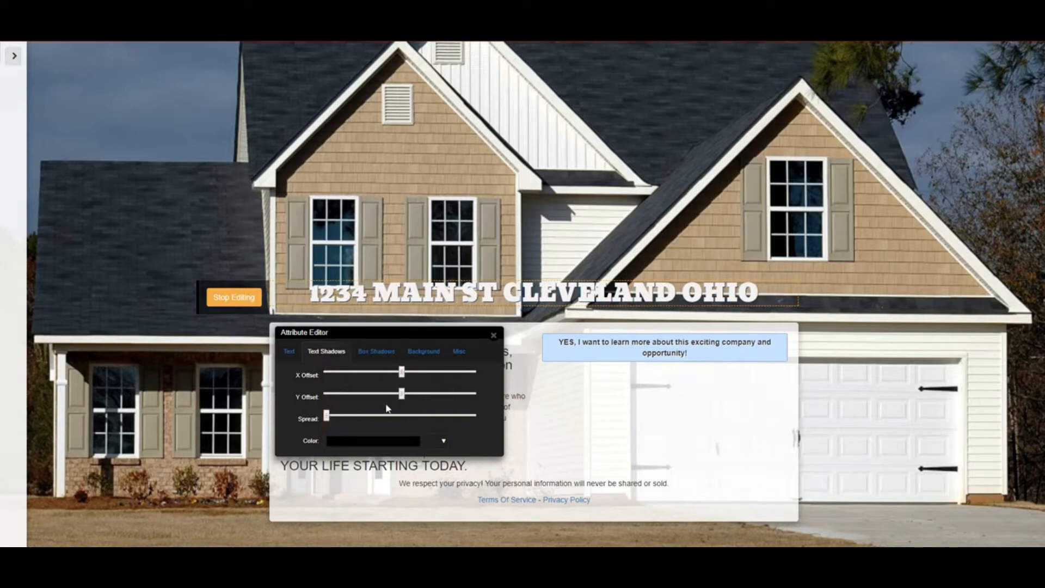
- Offset the heading's text shadow slightly on X and Y, give it a small spread, and close the style settings
{"action": "left_click_drag", "start_coordinate": [405, 393], "coordinate": [408, 372]}
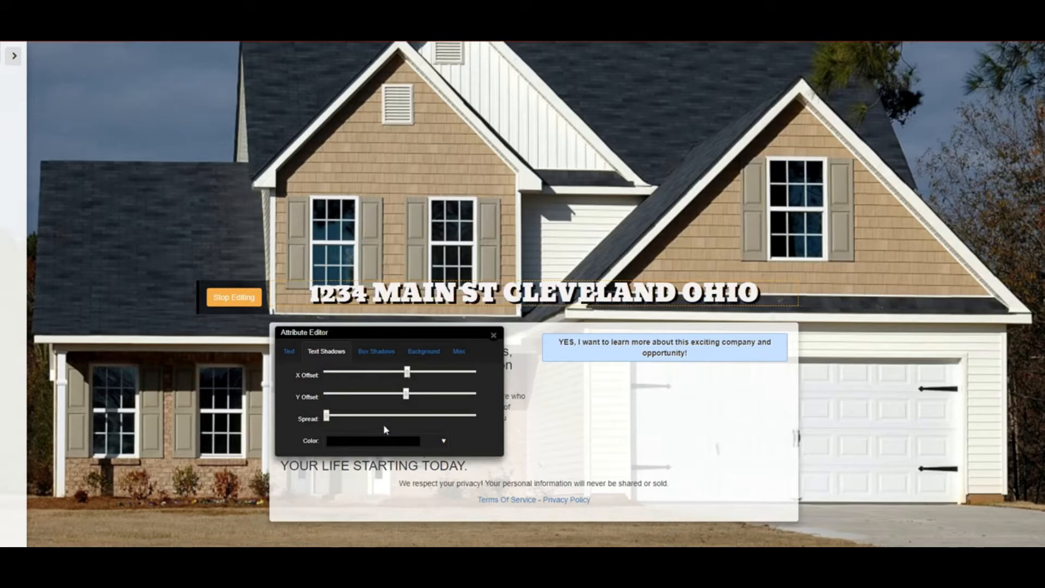
{"action": "left_click_drag", "start_coordinate": [330, 417], "coordinate": [349, 418]}
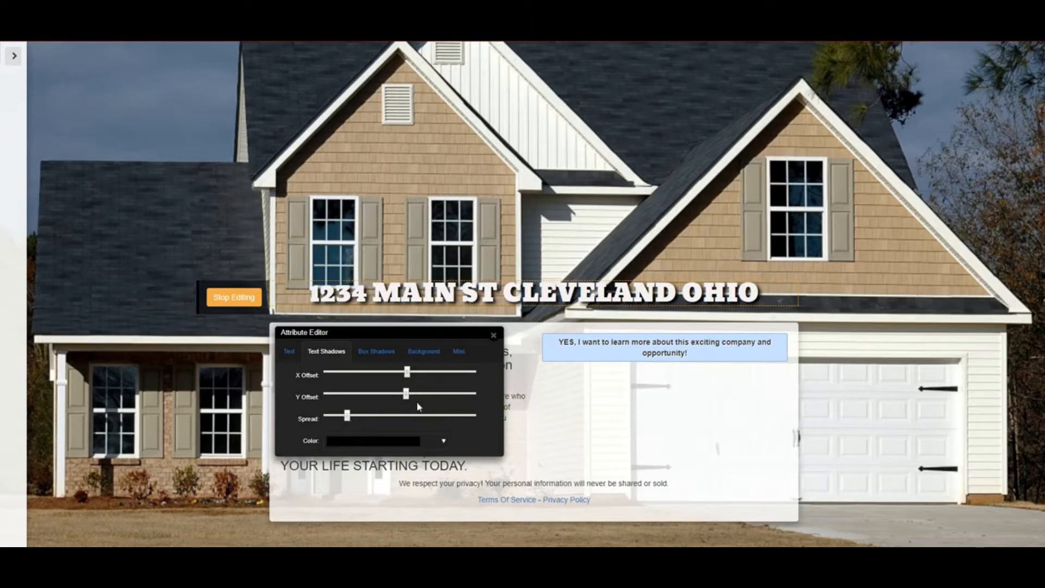
{"action": "left_click_drag", "start_coordinate": [409, 395], "coordinate": [413, 396]}
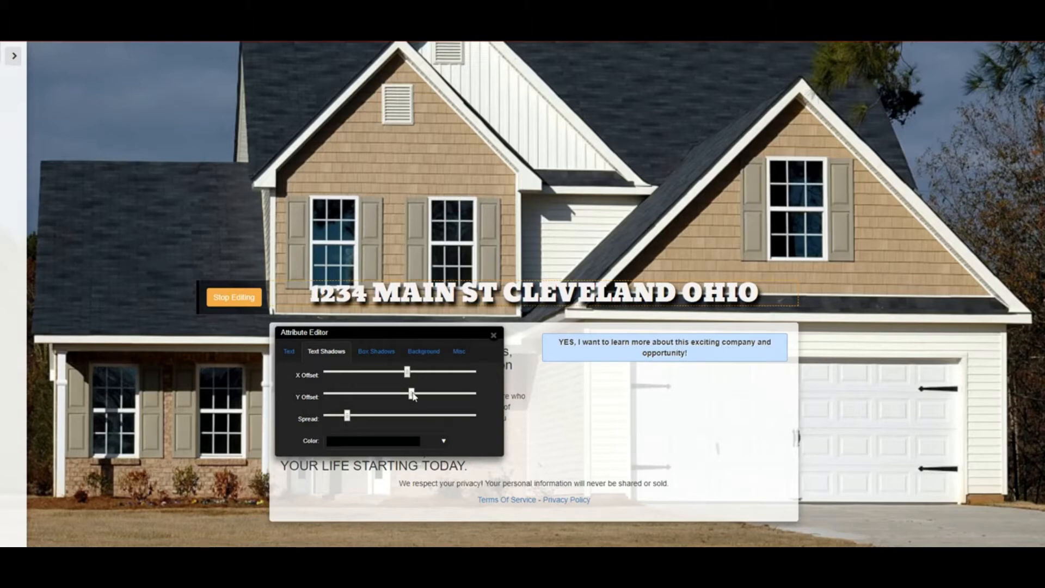
{"action": "left_click_drag", "start_coordinate": [348, 417], "coordinate": [328, 417]}
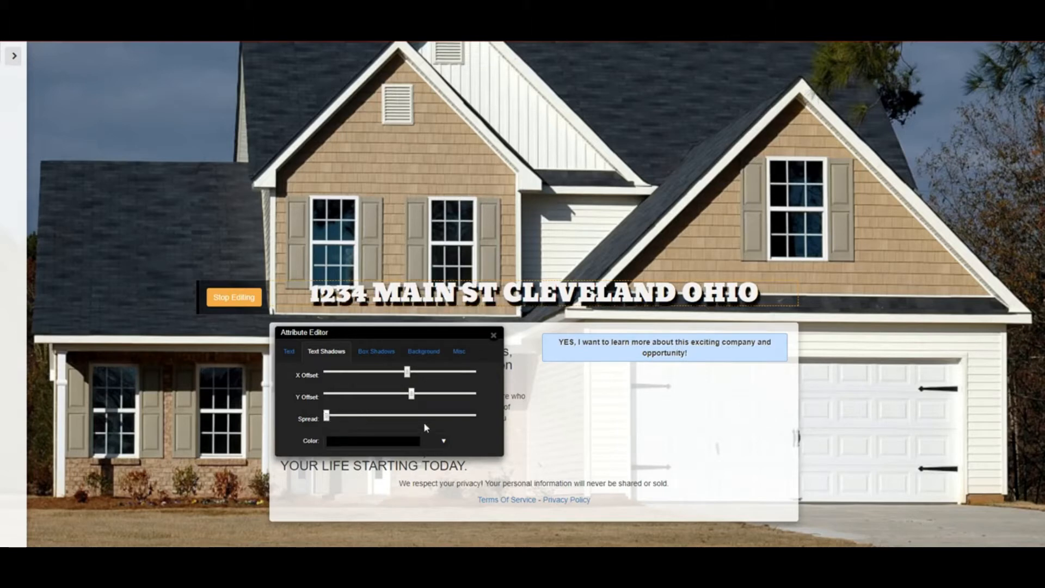
{"action": "left_click_drag", "start_coordinate": [413, 395], "coordinate": [412, 374]}
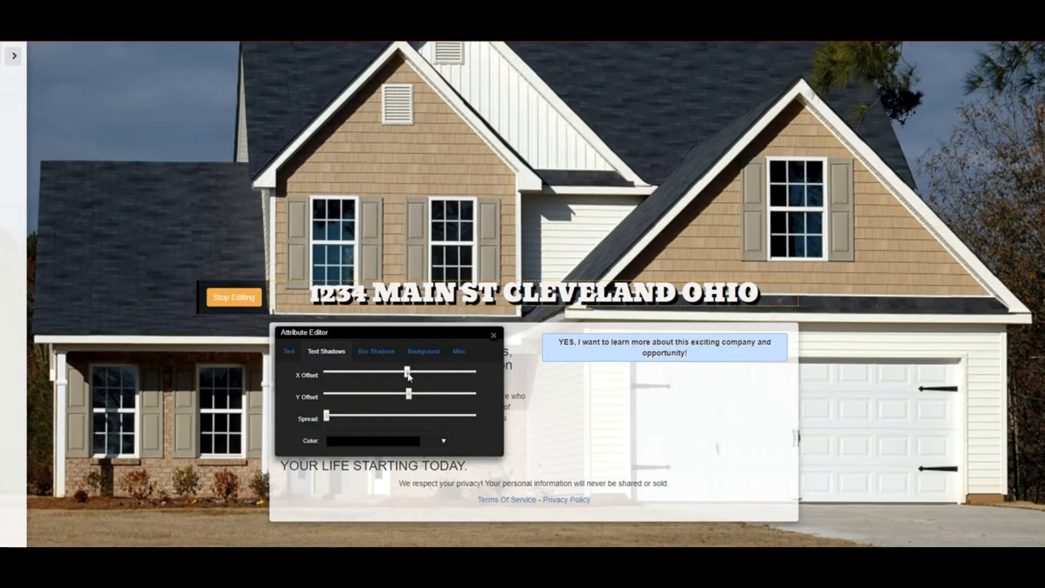
{"action": "left_click_drag", "start_coordinate": [409, 397], "coordinate": [404, 392]}
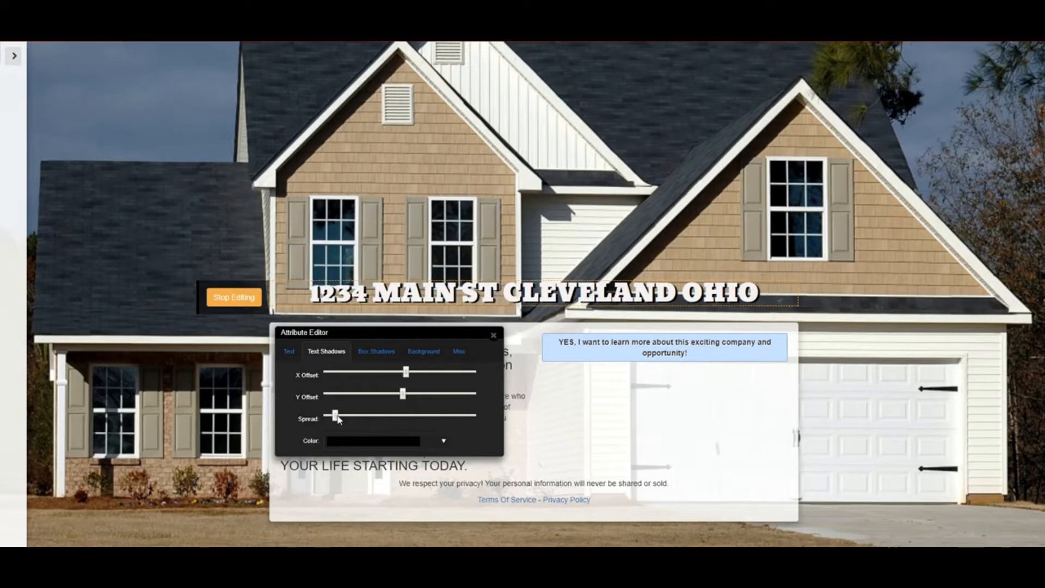
{"action": "left_click", "coordinate": [493, 336]}
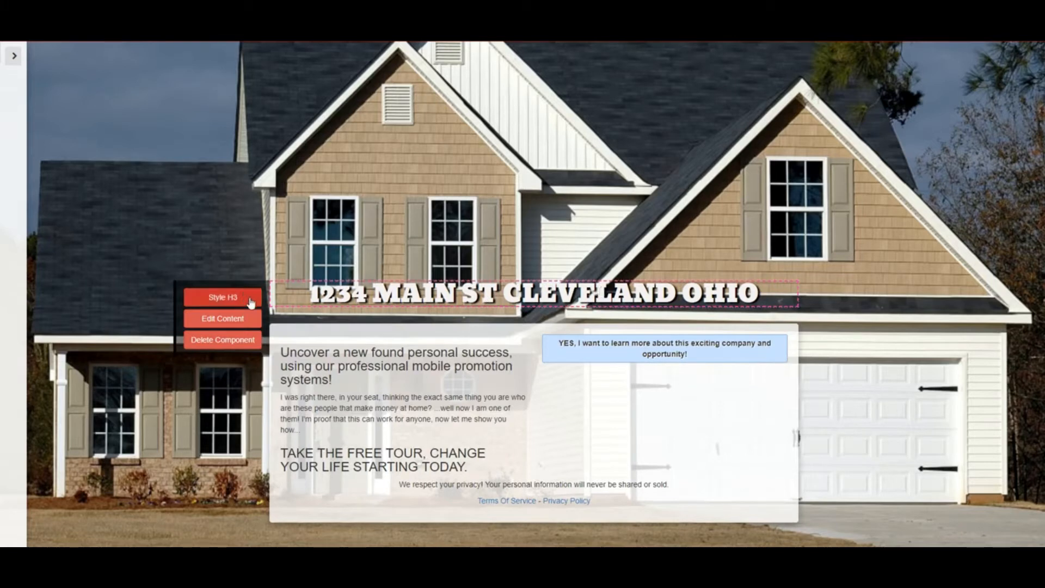
- Set the address heading's text color to red, #f30e0e
{"action": "left_click", "coordinate": [248, 298]}
{"action": "left_click", "coordinate": [240, 297]}
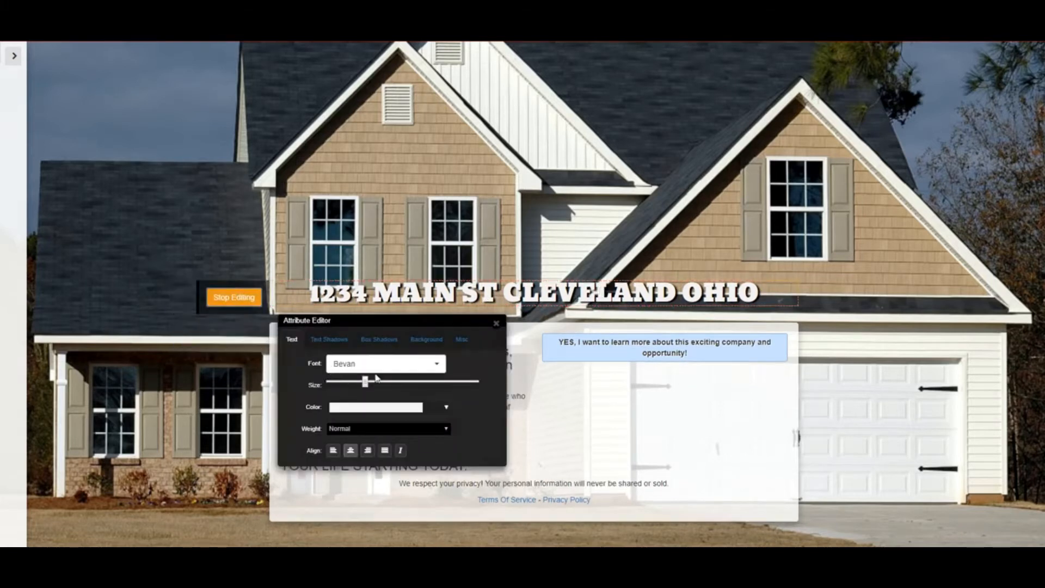
{"action": "left_click", "coordinate": [382, 409]}
{"action": "left_click", "coordinate": [402, 425]}
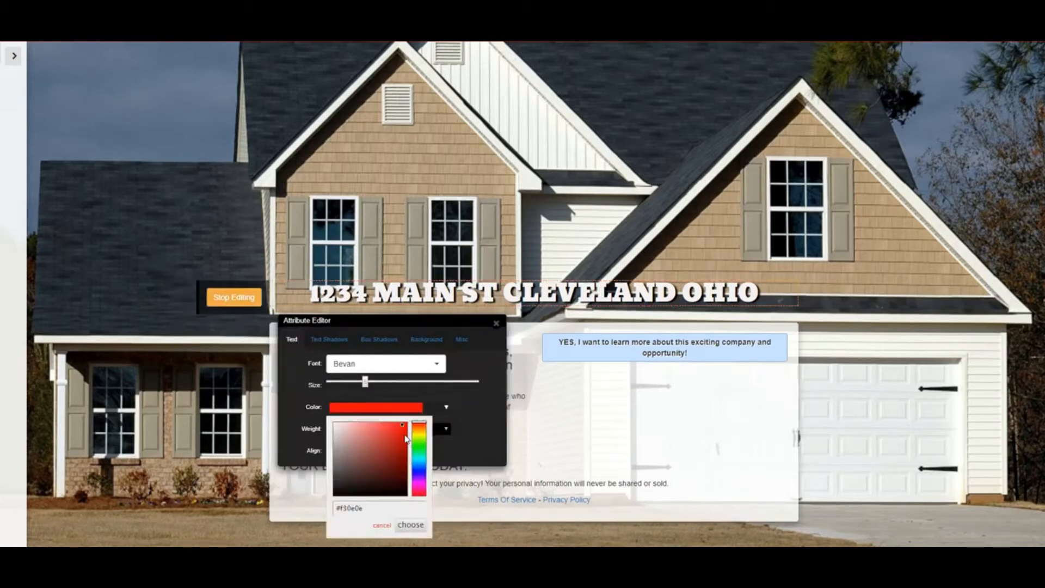
{"action": "left_click", "coordinate": [409, 525]}
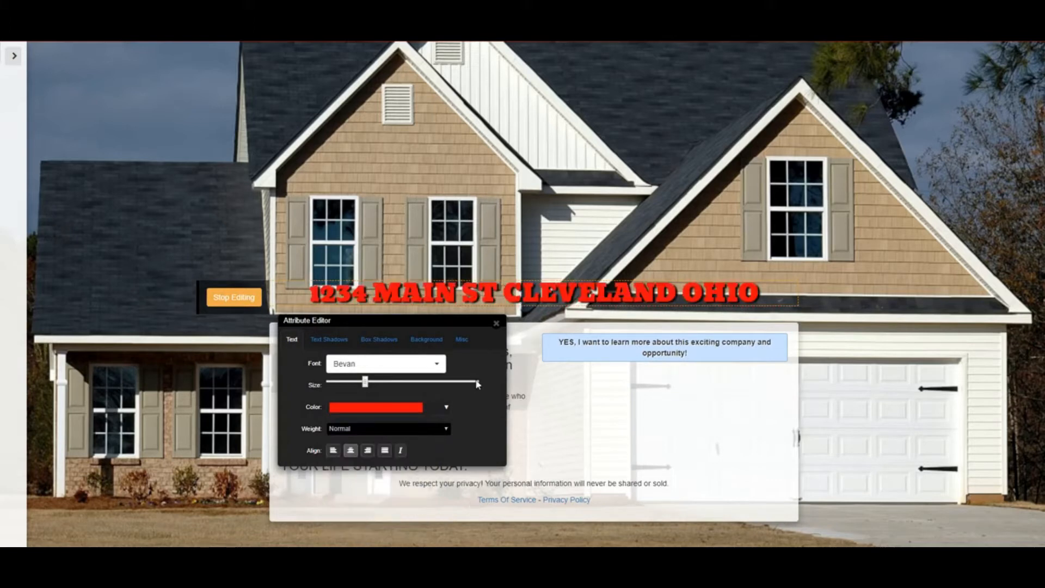
- Try to change the address heading's text color to green, #75f30e, and leave its style settings
{"action": "left_click", "coordinate": [403, 413]}
{"action": "left_click", "coordinate": [423, 446]}
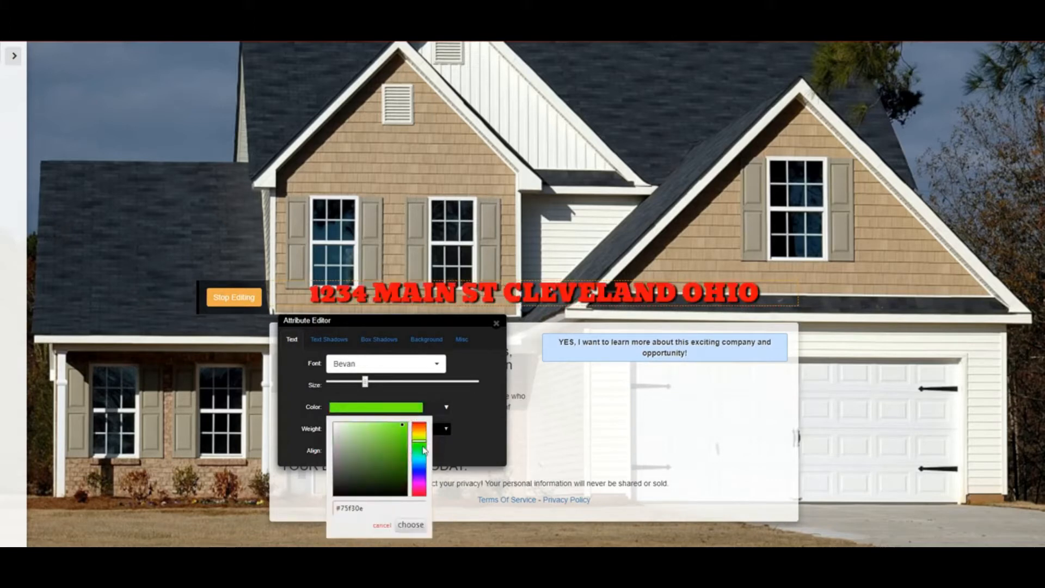
{"action": "left_click", "coordinate": [396, 413]}
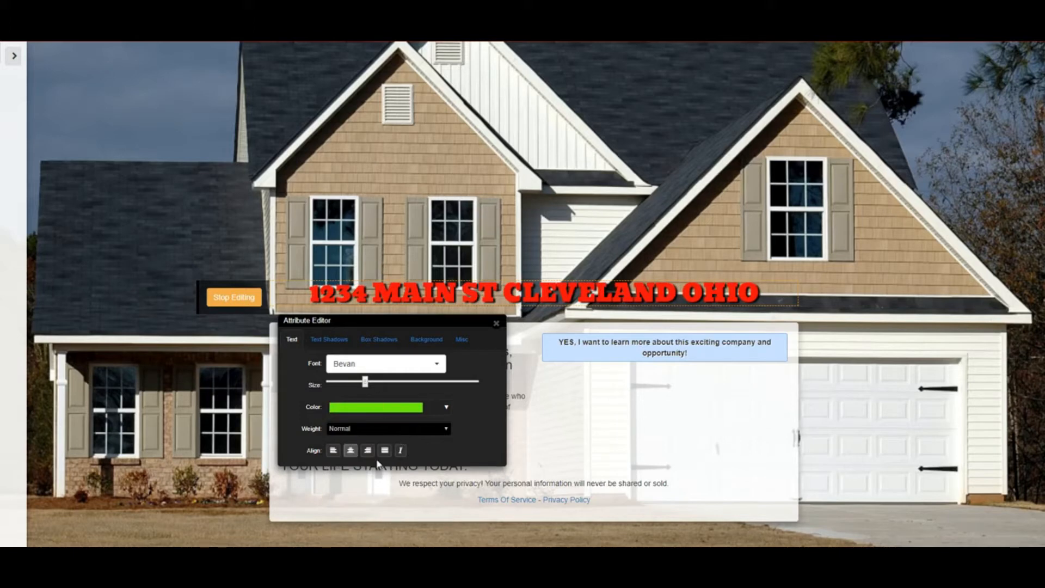
{"action": "left_click", "coordinate": [376, 409]}
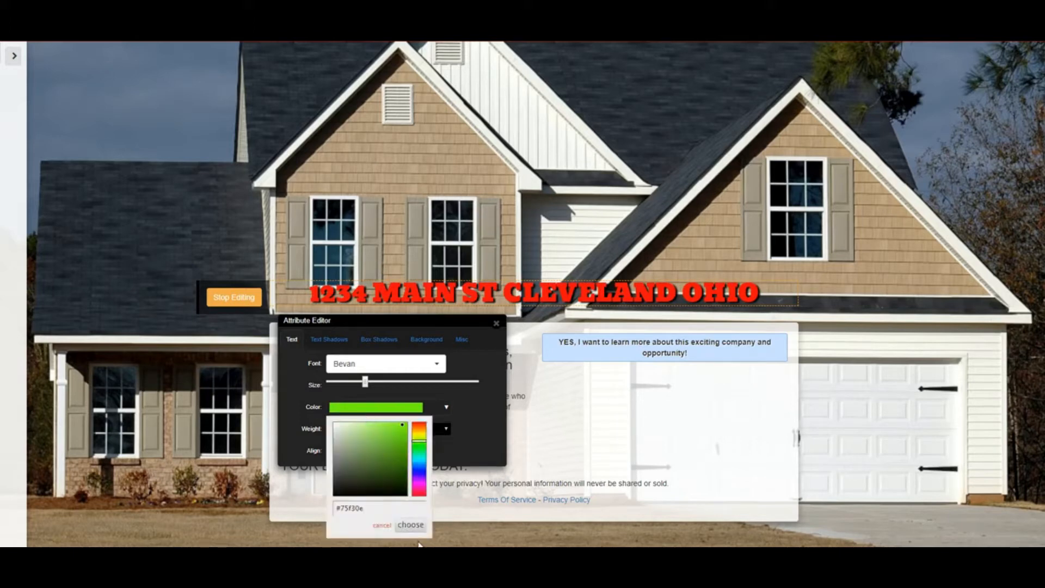
{"action": "left_click", "coordinate": [412, 525]}
{"action": "left_click", "coordinate": [402, 407]}
{"action": "left_click", "coordinate": [411, 524]}
{"action": "left_click_drag", "start_coordinate": [475, 321], "coordinate": [594, 357]}
{"action": "left_click", "coordinate": [643, 348]}
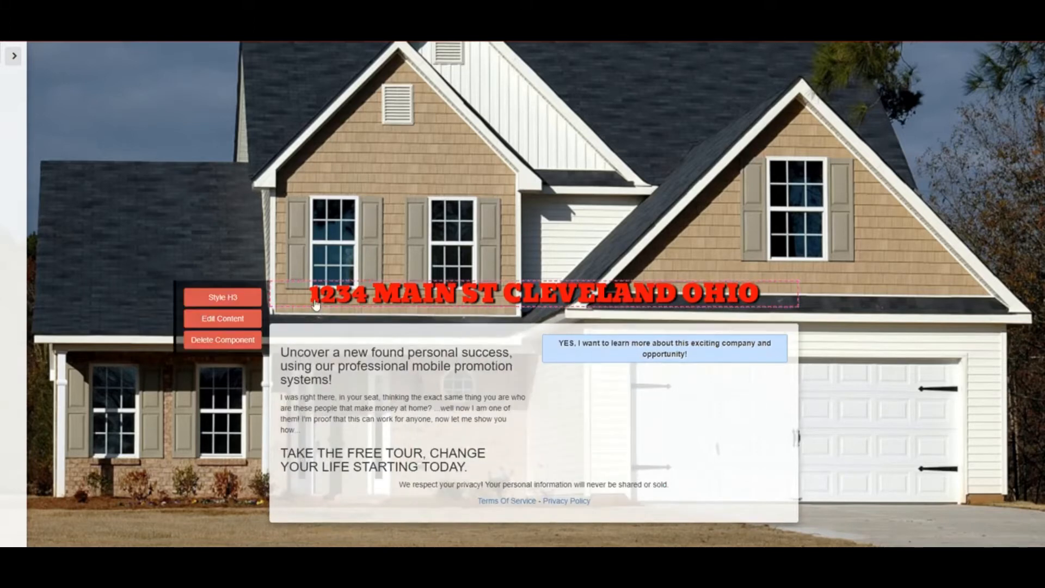
- Set the address heading's text color to bright green and close its style settings
{"action": "left_click", "coordinate": [411, 409]}
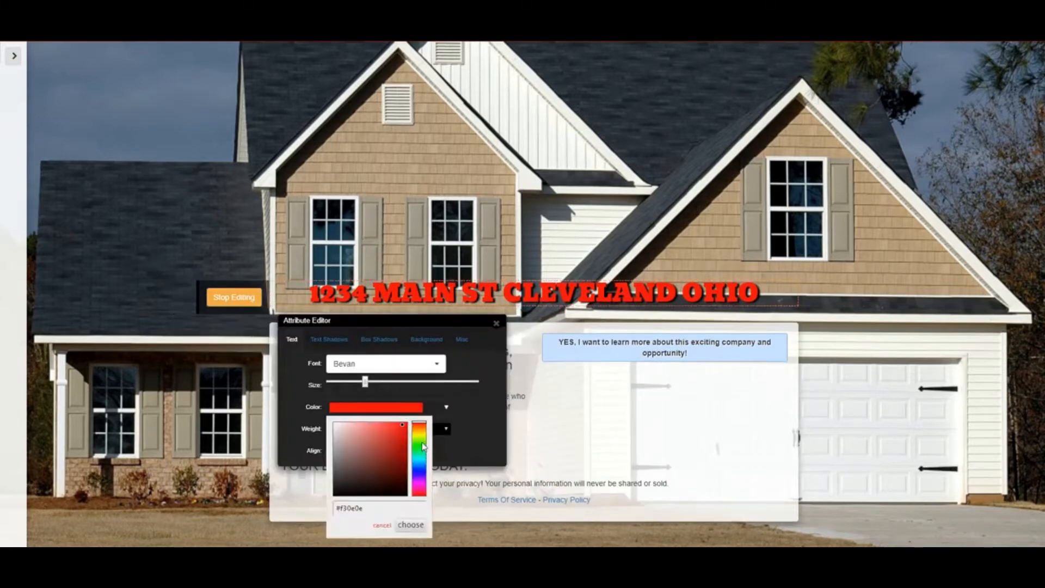
{"action": "left_click", "coordinate": [423, 446]}
{"action": "left_click", "coordinate": [411, 525]}
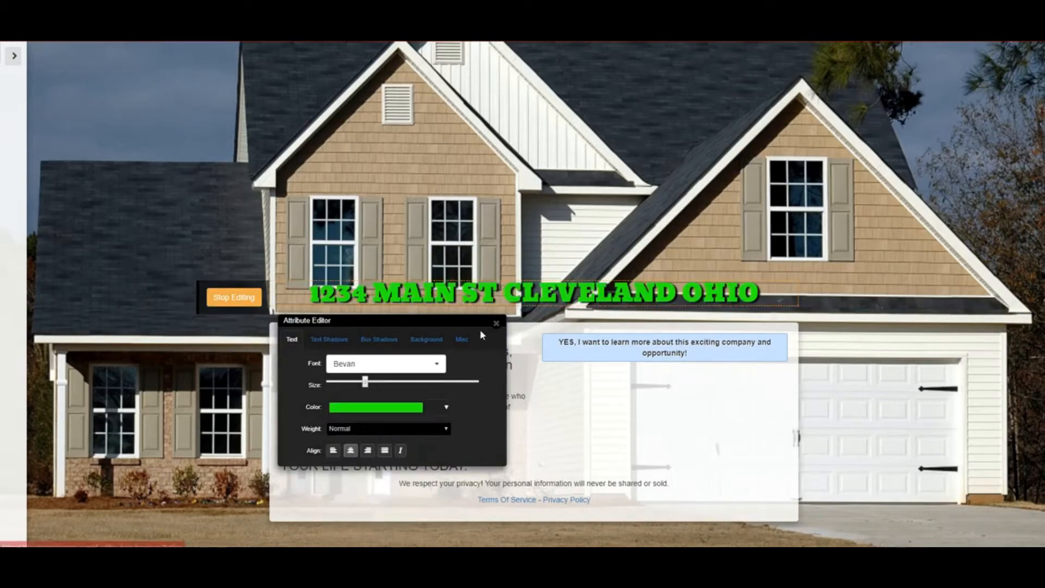
{"action": "left_click", "coordinate": [496, 323]}
{"action": "mouse_move", "coordinate": [254, 461]}
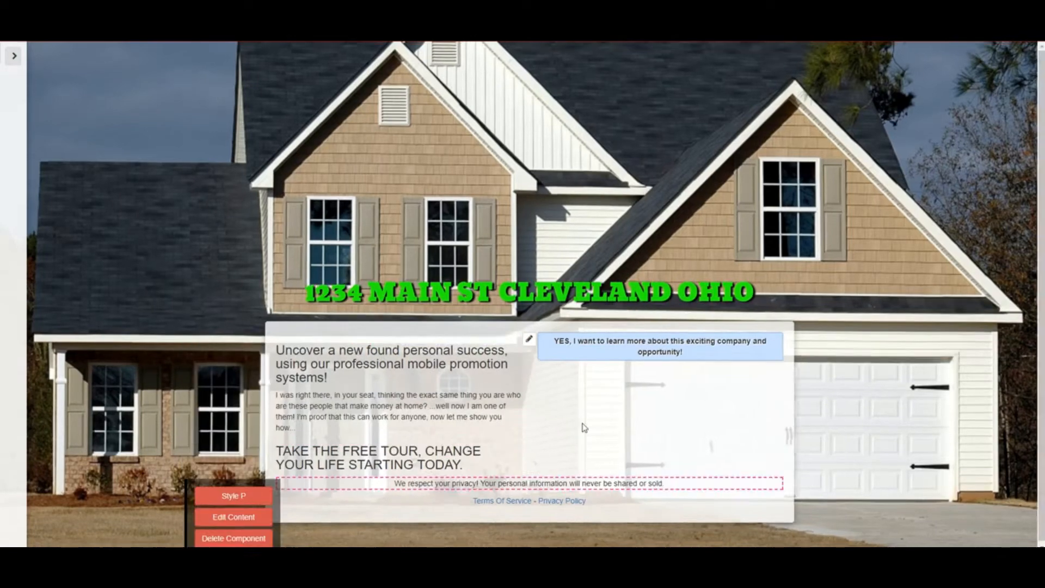
{"action": "mouse_move", "coordinate": [479, 368]}
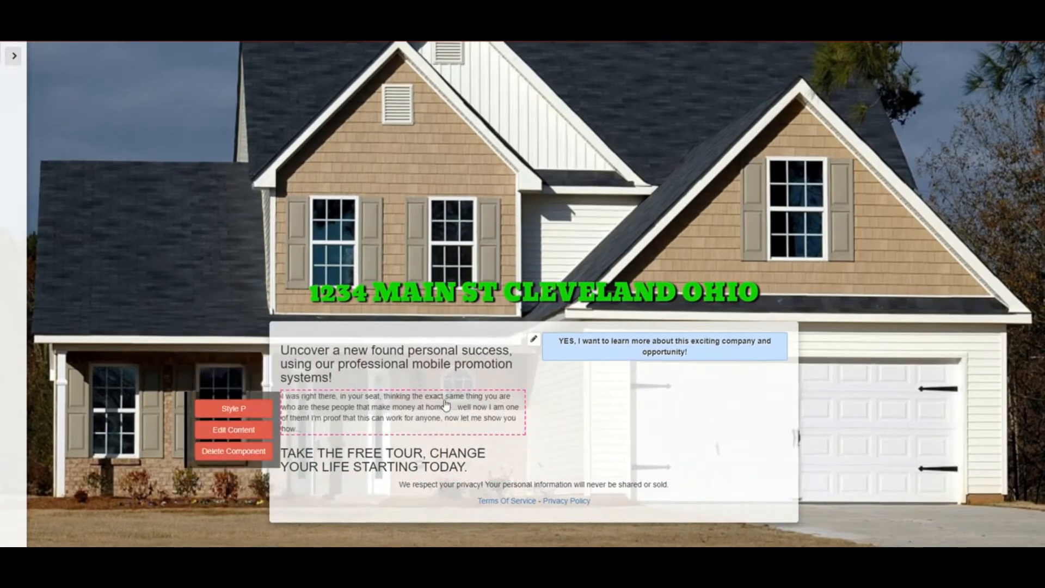
{"action": "mouse_move", "coordinate": [632, 494]}
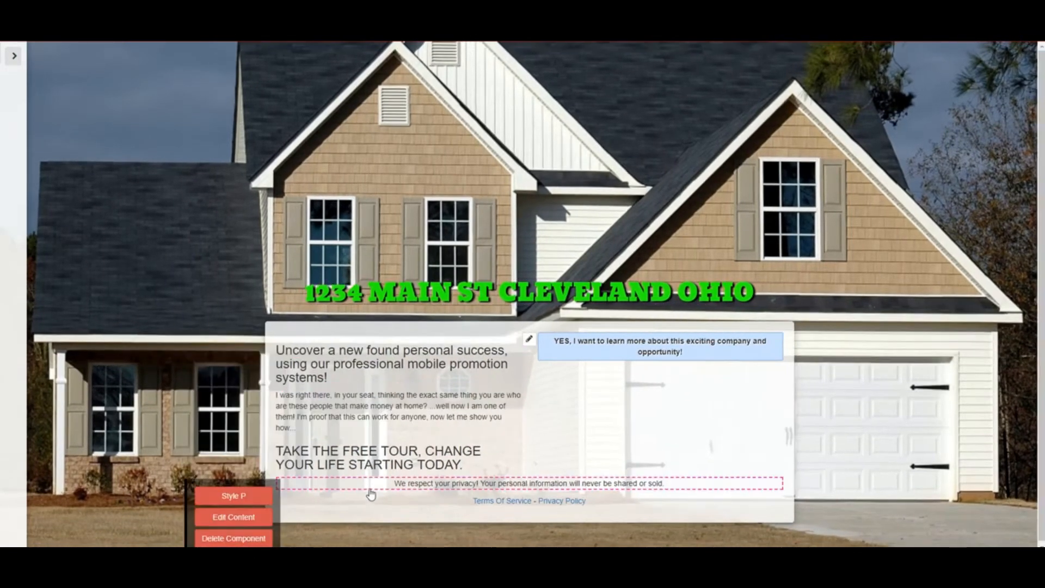
{"action": "mouse_move", "coordinate": [394, 385]}
{"action": "mouse_move", "coordinate": [764, 290]}
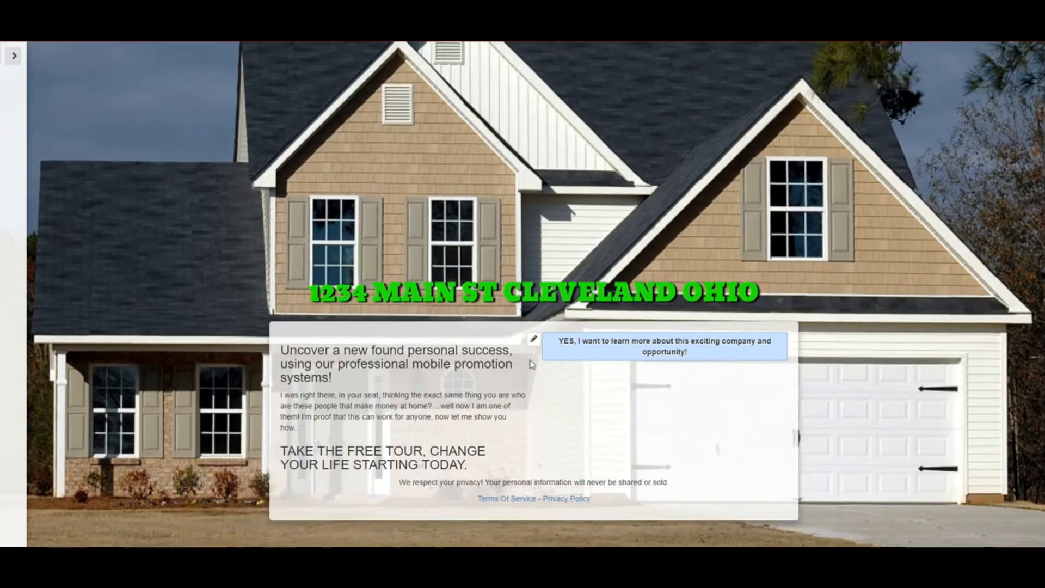
- Recolor the content box's background to near-black, RGB 14, 8, 8, and lower its opacity to 0.22
{"action": "left_click", "coordinate": [534, 340]}
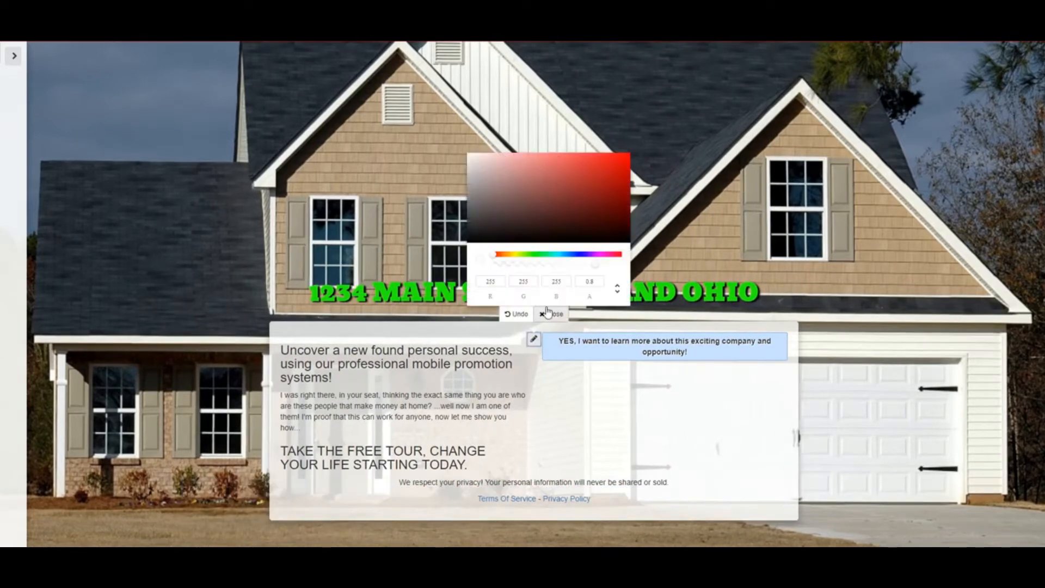
{"action": "left_click", "coordinate": [537, 238]}
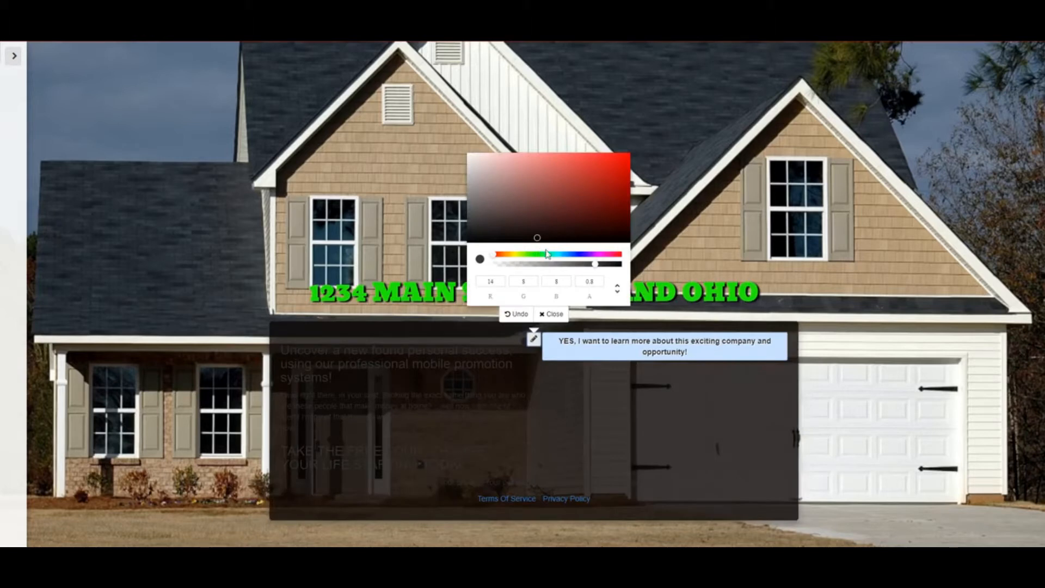
{"action": "left_click", "coordinate": [532, 267]}
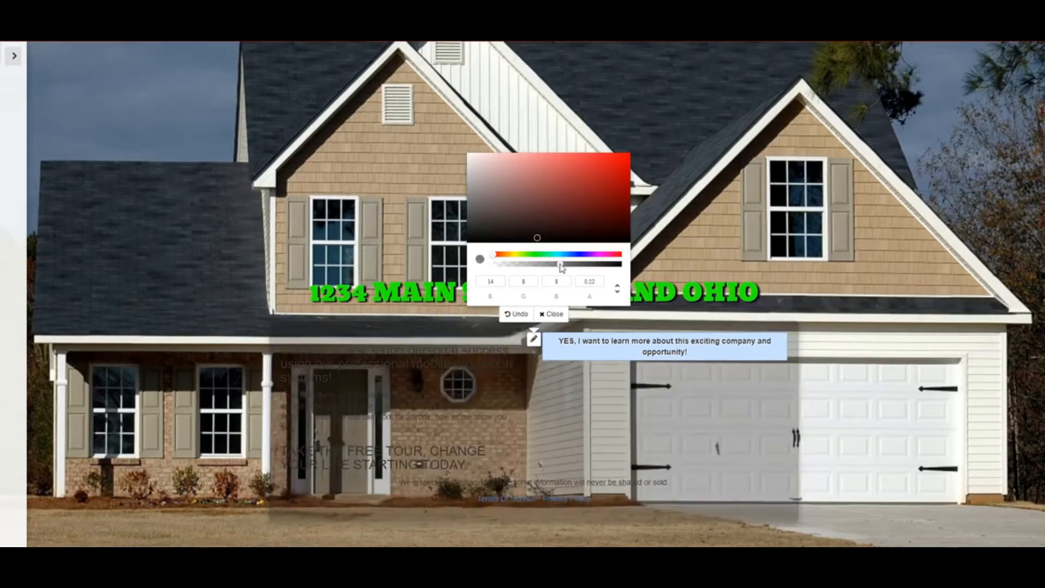
{"action": "left_click_drag", "start_coordinate": [562, 267], "coordinate": [527, 271]}
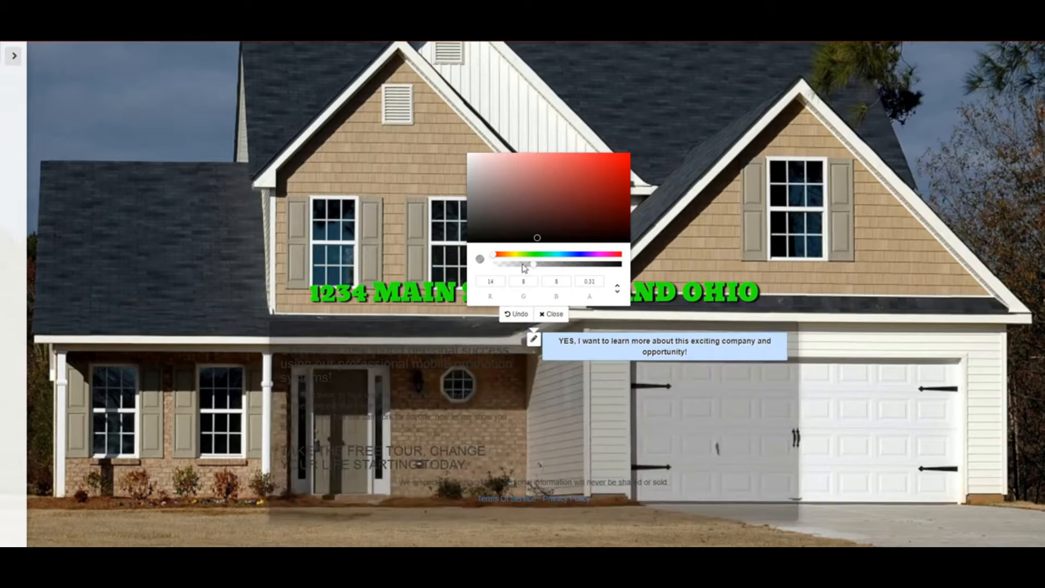
{"action": "left_click", "coordinate": [524, 268]}
{"action": "left_click", "coordinate": [551, 314]}
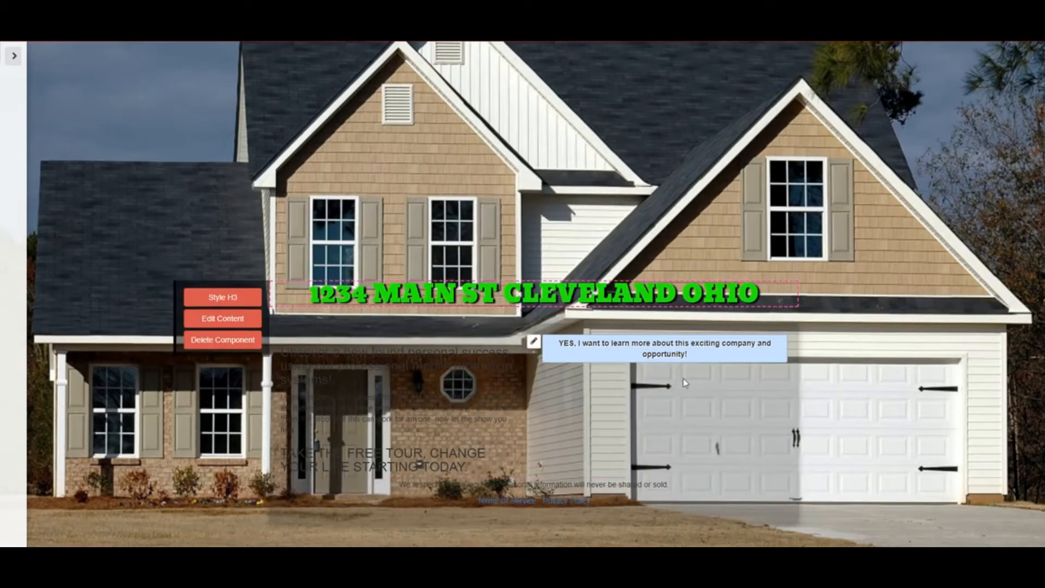
- Set the text color of the "Uncover a new found personal success" headline to white and close its style settings
{"action": "mouse_move", "coordinate": [284, 373]}
{"action": "mouse_move", "coordinate": [410, 357]}
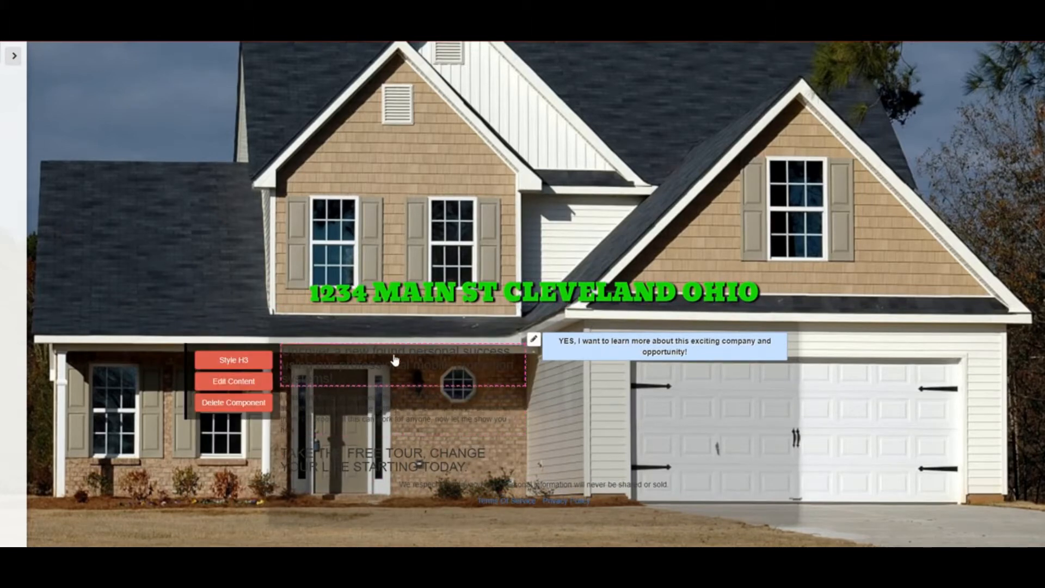
{"action": "mouse_move", "coordinate": [401, 503]}
{"action": "left_click", "coordinate": [240, 360]}
{"action": "left_click", "coordinate": [362, 486]}
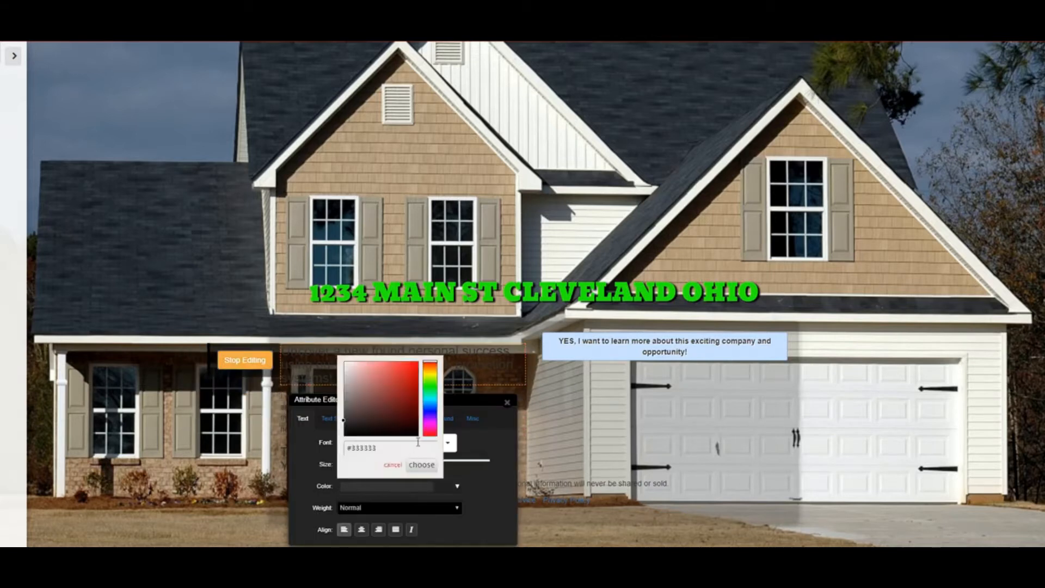
{"action": "left_click", "coordinate": [345, 362]}
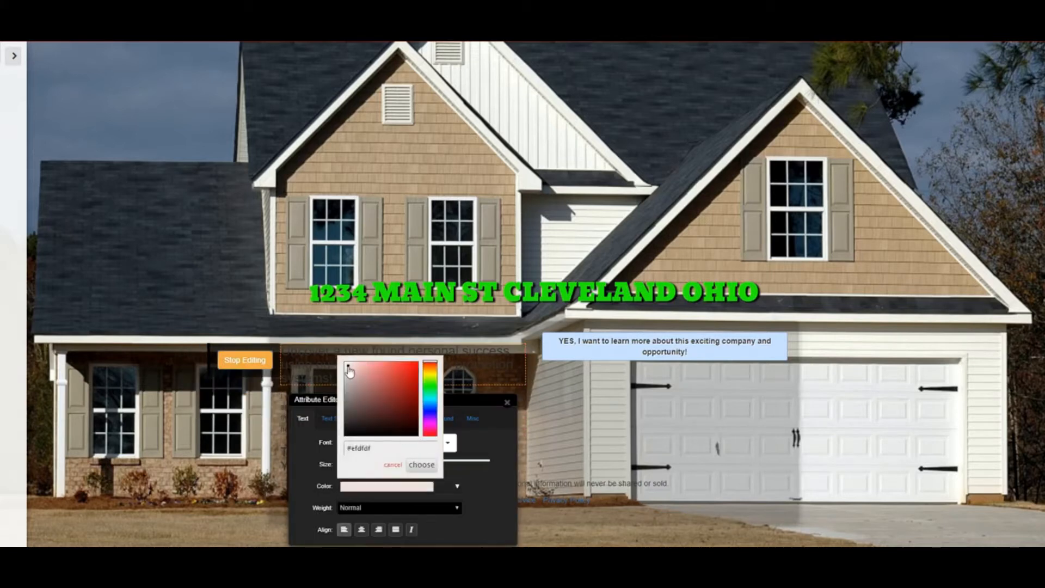
{"action": "left_click", "coordinate": [422, 465]}
{"action": "left_click", "coordinate": [506, 403]}
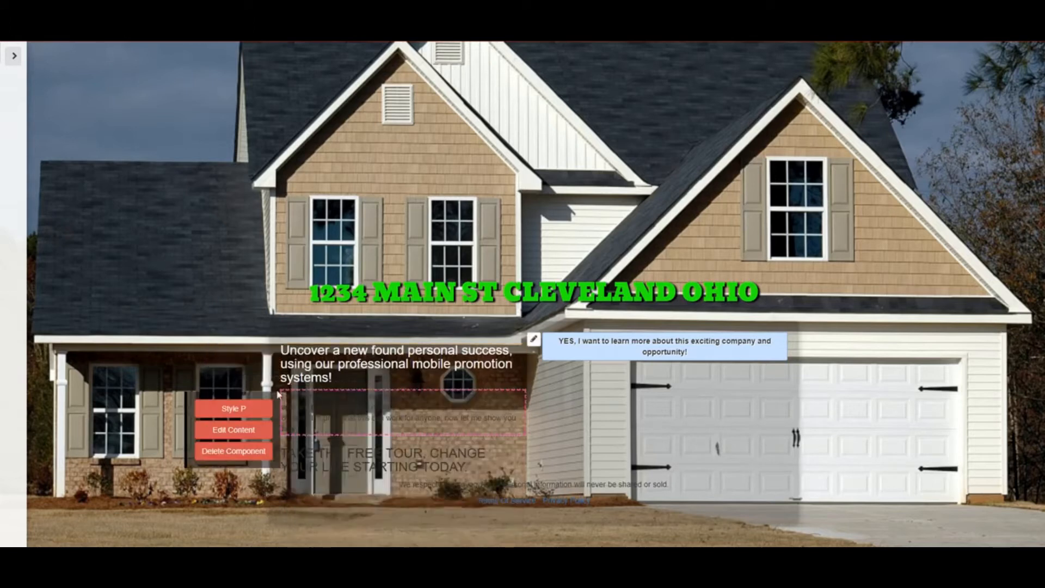
- Set the text color of the paragraph below the headline to white, #ffffff, and leave its style settings
{"action": "left_click", "coordinate": [233, 409]}
{"action": "left_click_drag", "start_coordinate": [357, 439], "coordinate": [198, 193]}
{"action": "left_click", "coordinate": [206, 282]}
{"action": "left_click", "coordinate": [183, 298]}
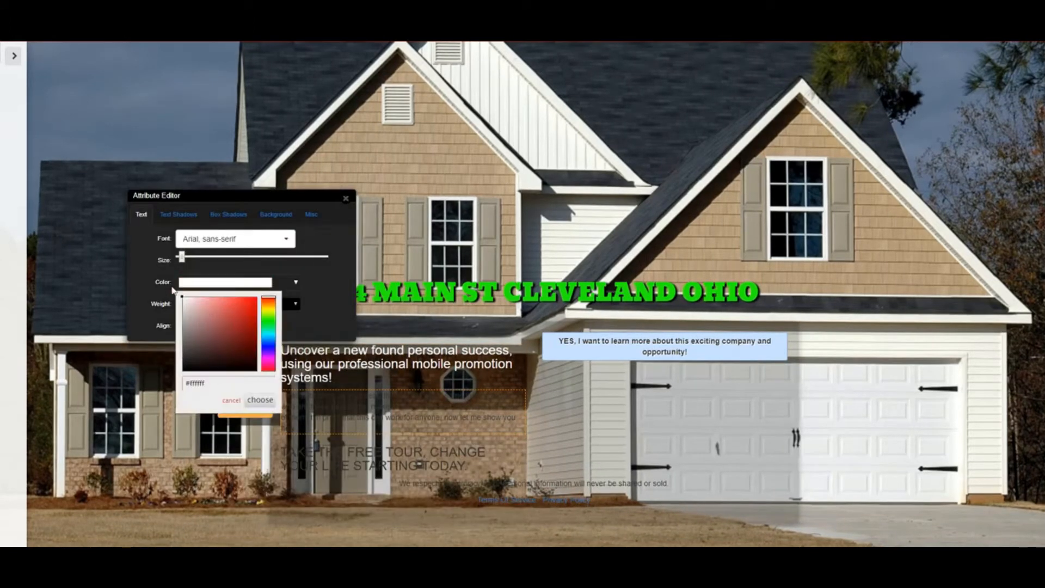
{"action": "left_click", "coordinate": [252, 401]}
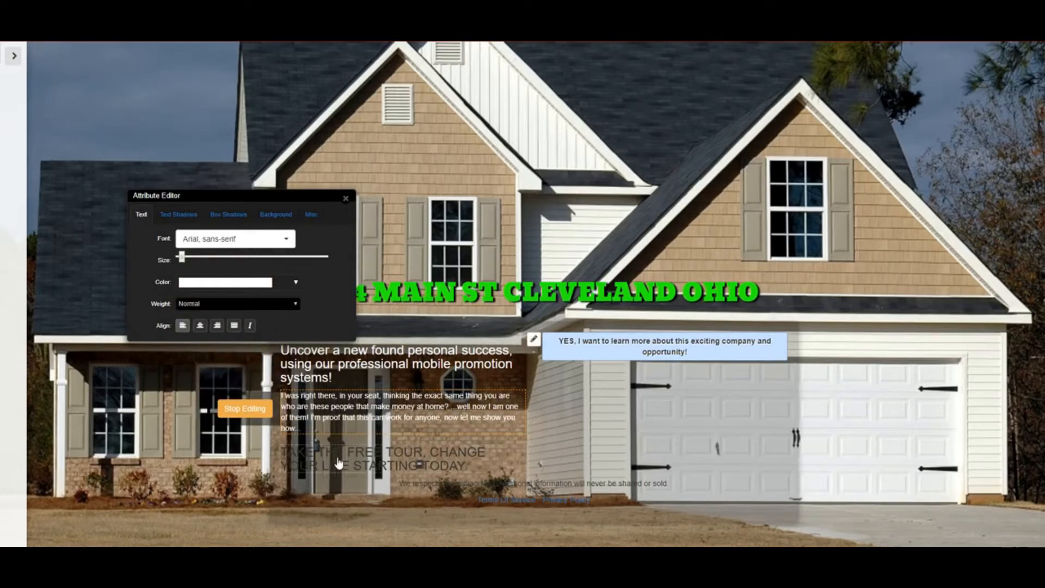
{"action": "left_click", "coordinate": [245, 408]}
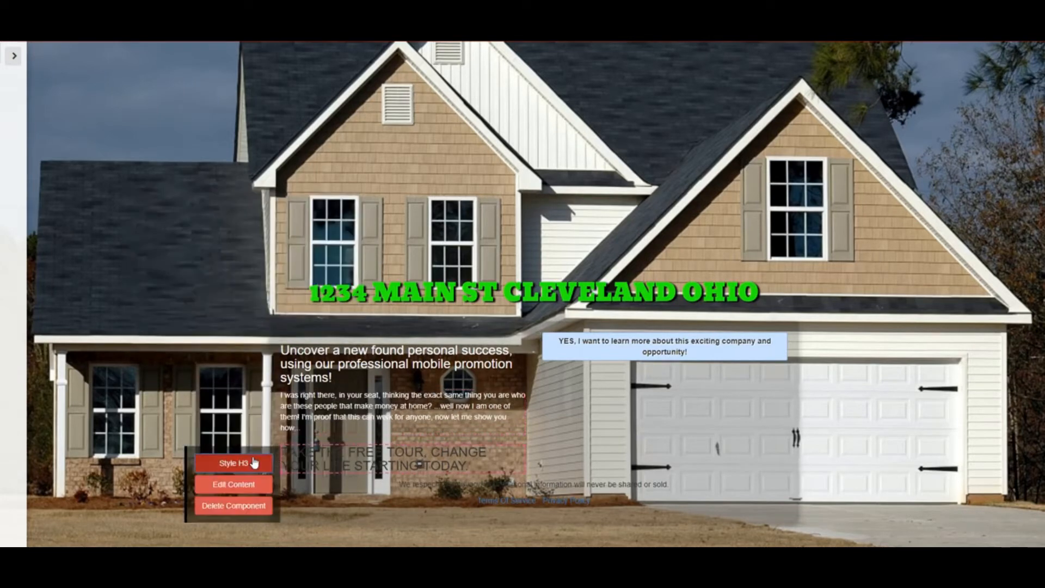
- Set the text color of the "TAKE THE FREE TOUR" heading to white and close its style settings
{"action": "left_click", "coordinate": [262, 463]}
{"action": "left_click_drag", "start_coordinate": [350, 485], "coordinate": [165, 275]}
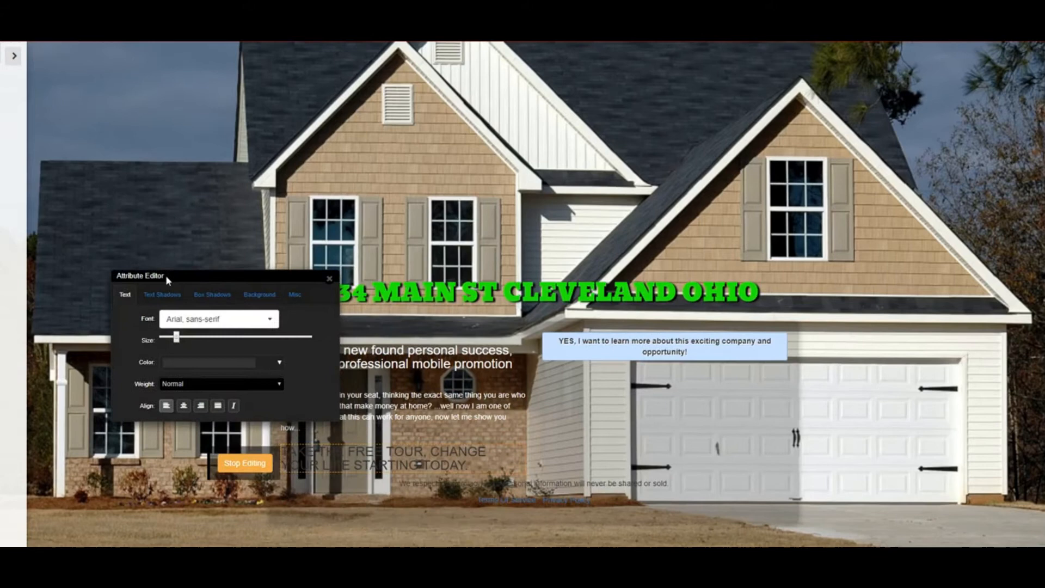
{"action": "left_click", "coordinate": [188, 363]}
{"action": "left_click", "coordinate": [245, 482]}
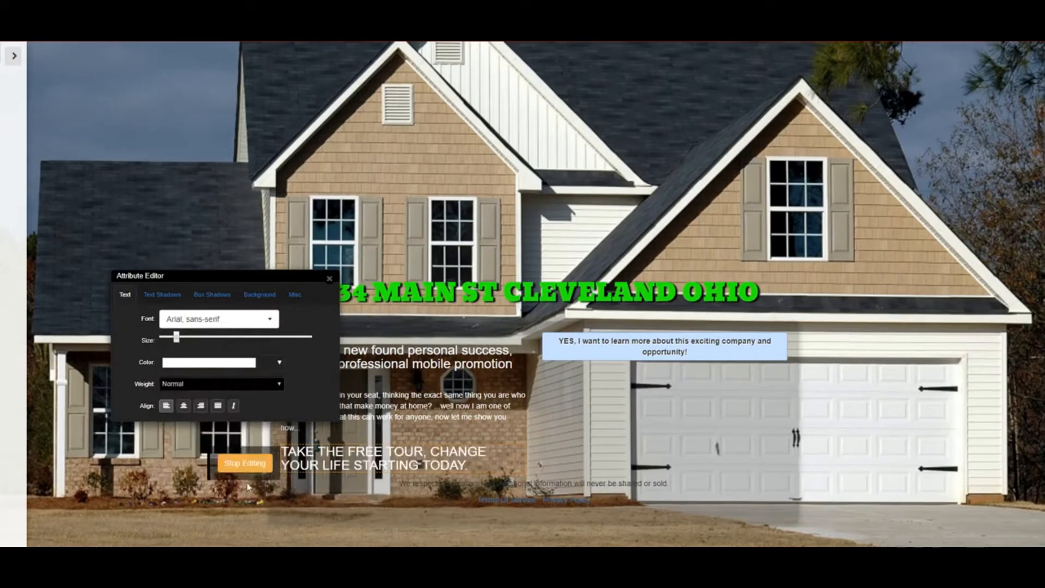
{"action": "left_click", "coordinate": [330, 279]}
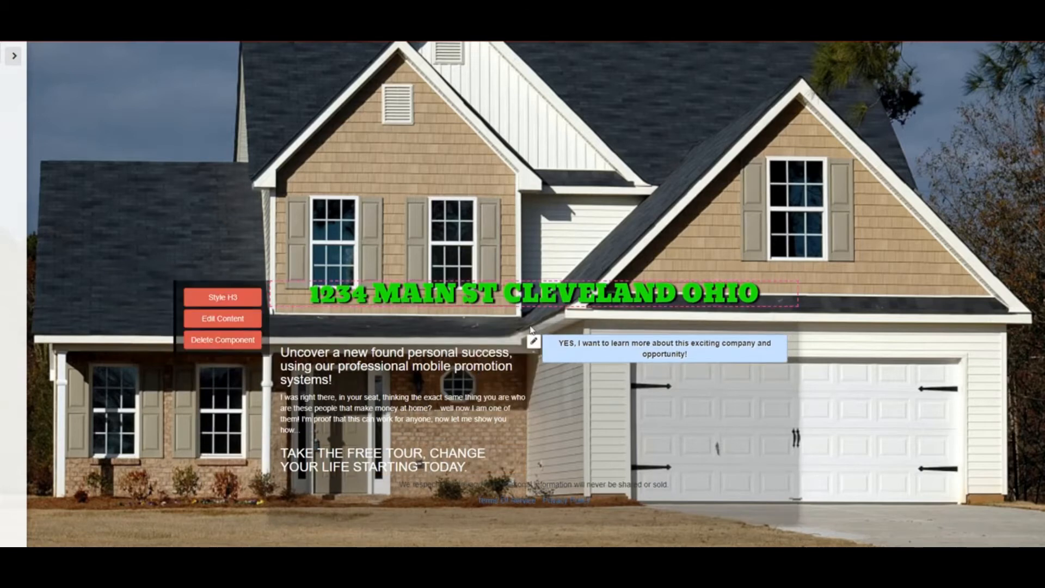
- Raise the opacity of the content box's dark background to about 0.46
{"action": "left_click", "coordinate": [533, 341]}
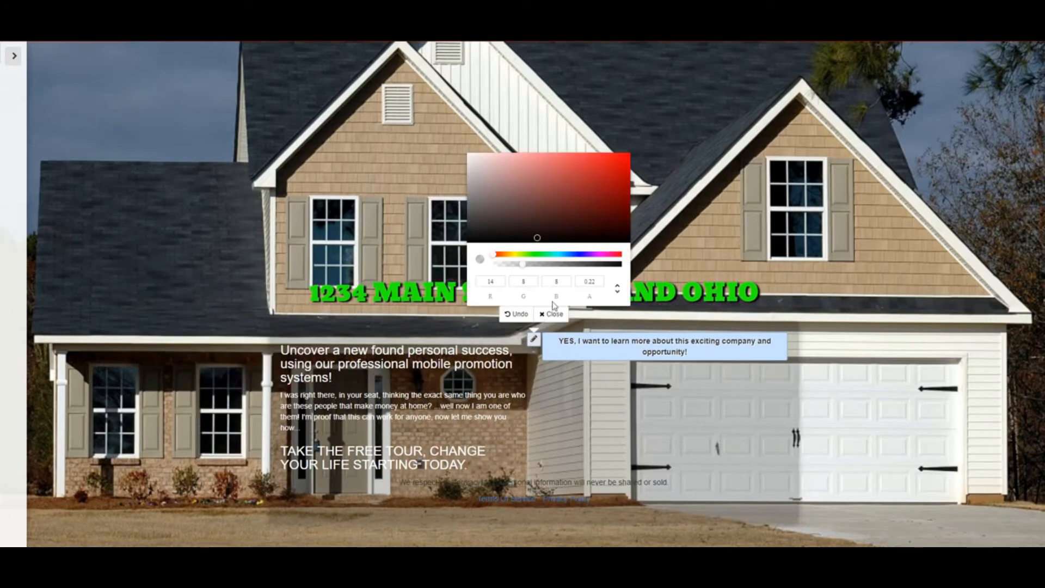
{"action": "left_click_drag", "start_coordinate": [544, 265], "coordinate": [550, 265]}
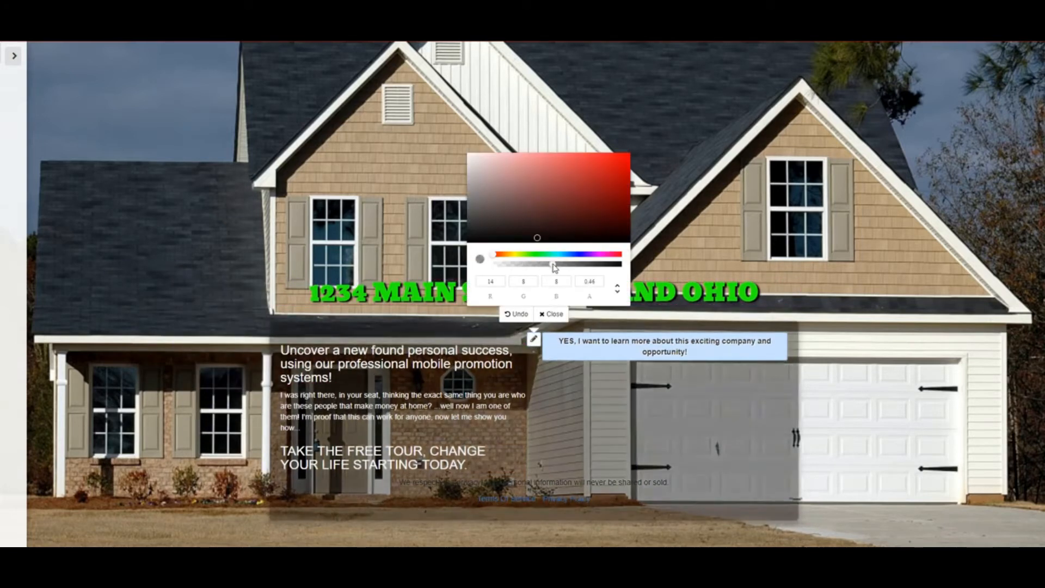
{"action": "left_click", "coordinate": [550, 314]}
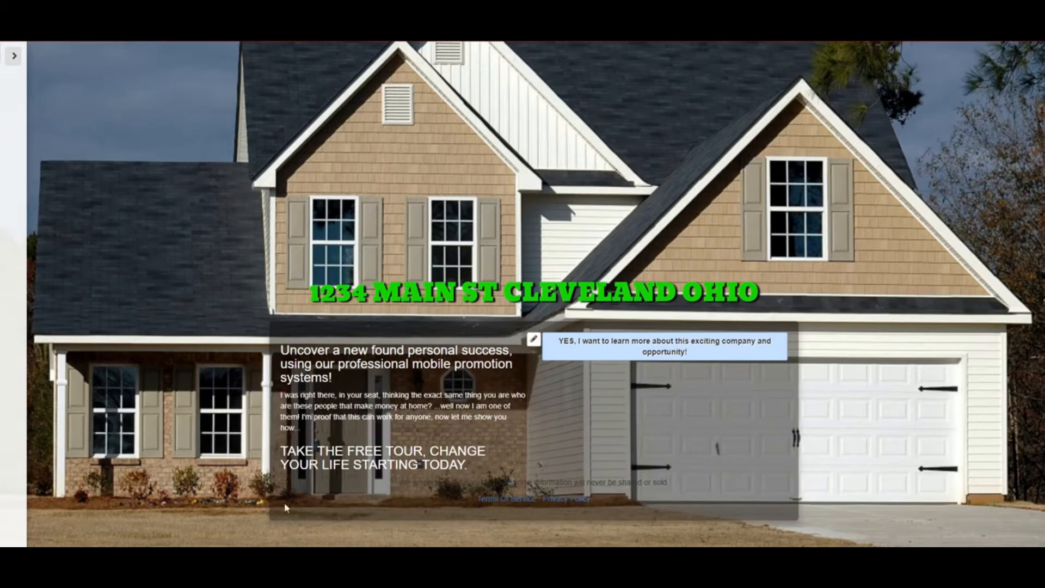
- Center-align the "Uncover a new found personal success" headline and close its style settings
{"action": "mouse_move", "coordinate": [363, 465]}
{"action": "mouse_move", "coordinate": [432, 376]}
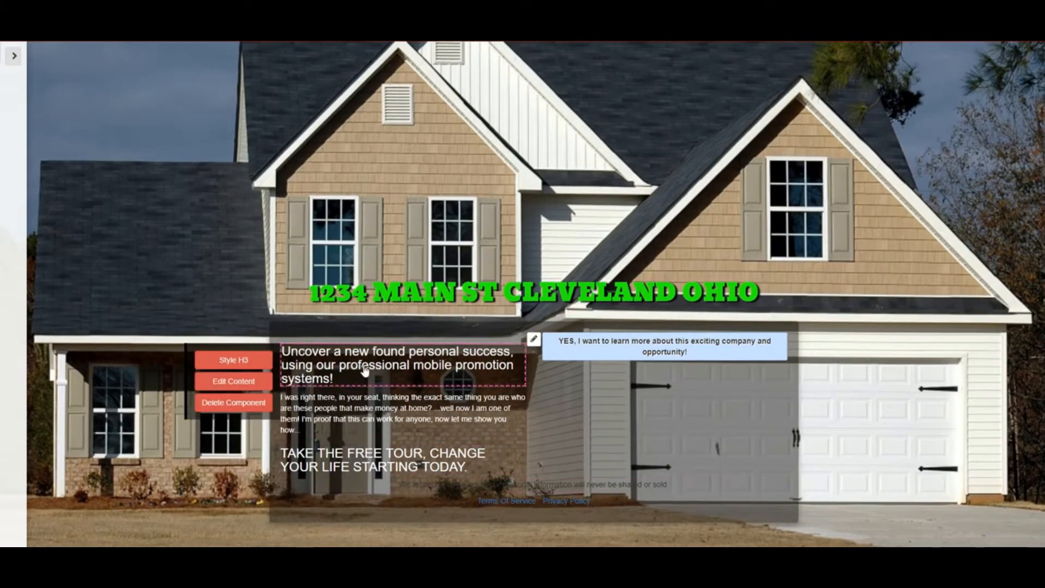
{"action": "left_click", "coordinate": [269, 381]}
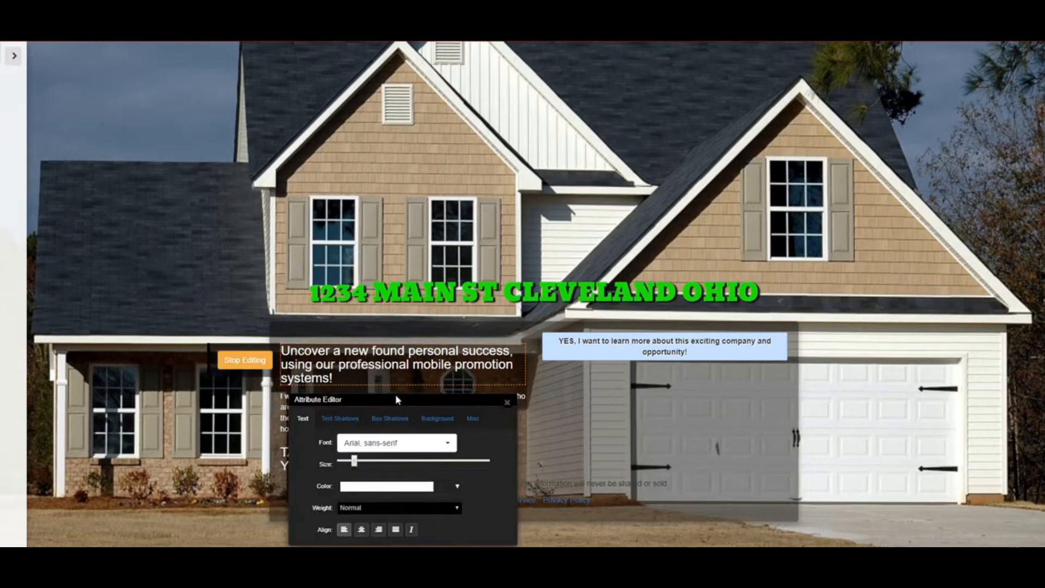
{"action": "left_click_drag", "start_coordinate": [395, 399], "coordinate": [359, 129]}
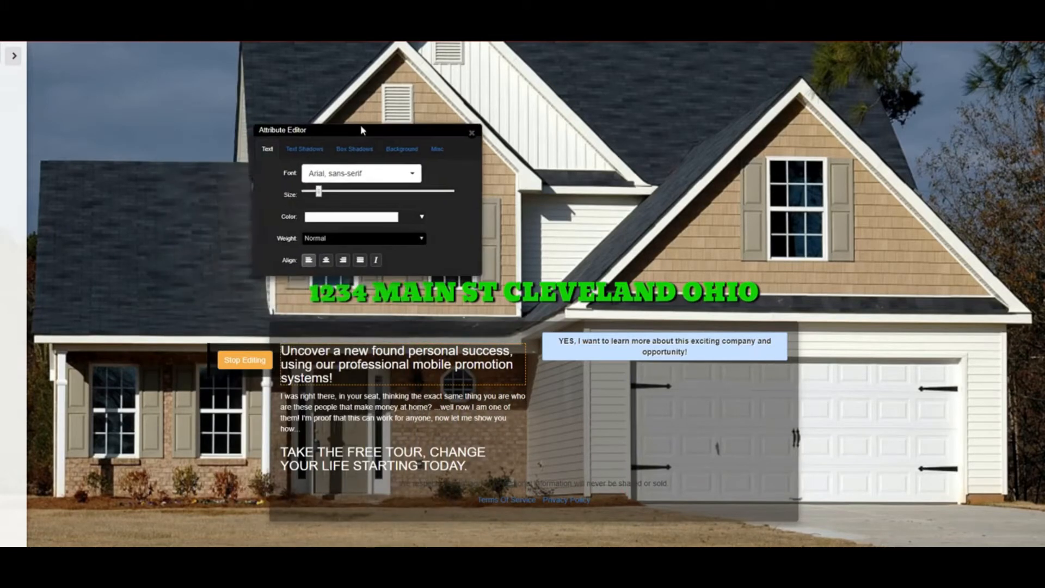
{"action": "left_click", "coordinate": [326, 260]}
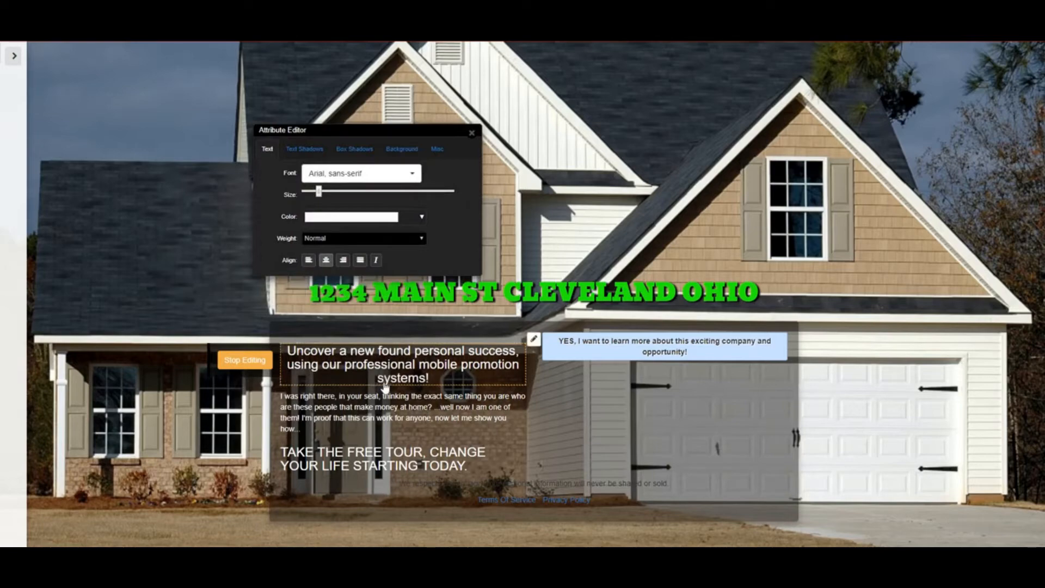
{"action": "left_click", "coordinate": [471, 135]}
- Center-align the paragraph below the headline and close its style settings
{"action": "mouse_move", "coordinate": [380, 404]}
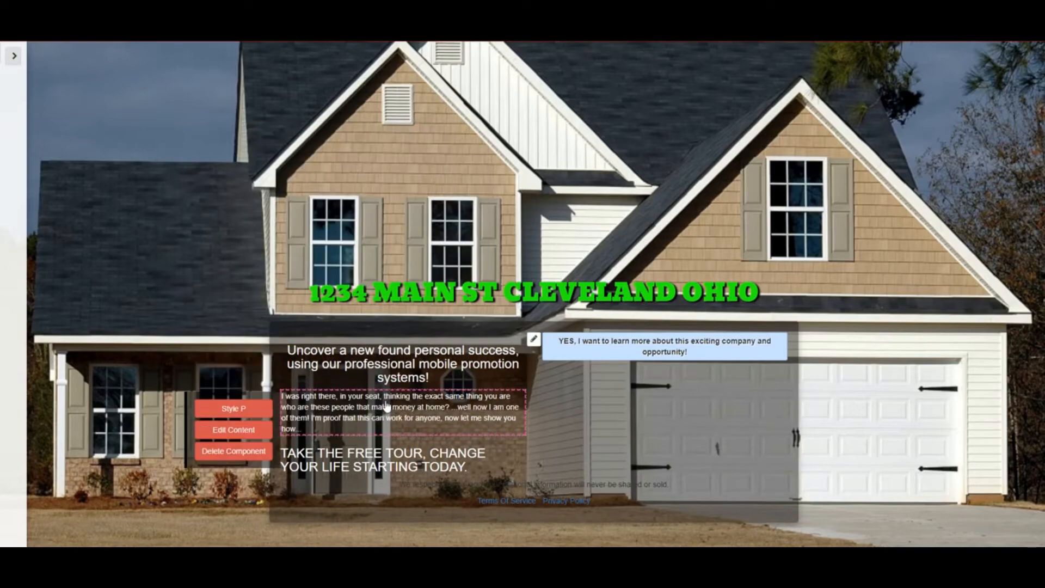
{"action": "left_click", "coordinate": [260, 413]}
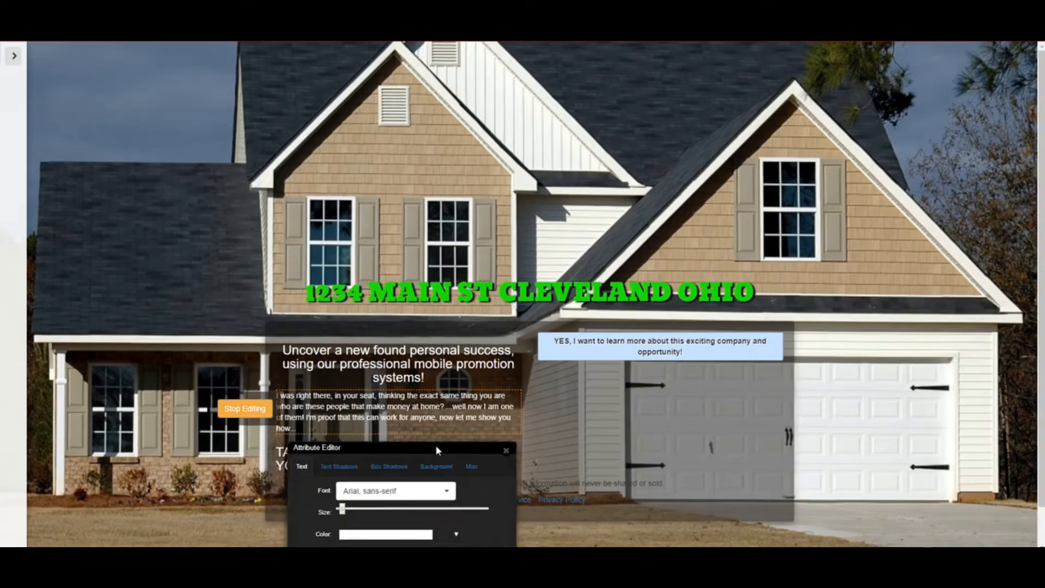
{"action": "left_click_drag", "start_coordinate": [436, 445], "coordinate": [480, 186]}
{"action": "left_click", "coordinate": [406, 321]}
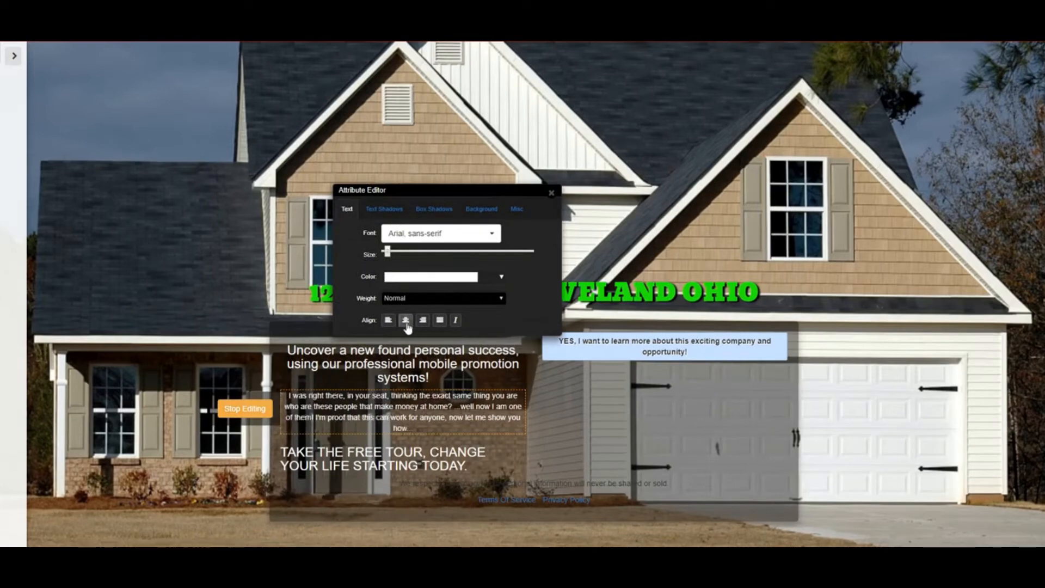
{"action": "left_click", "coordinate": [551, 194]}
- Center-align the "TAKE THE FREE TOUR" heading and close its style settings
{"action": "mouse_move", "coordinate": [319, 463]}
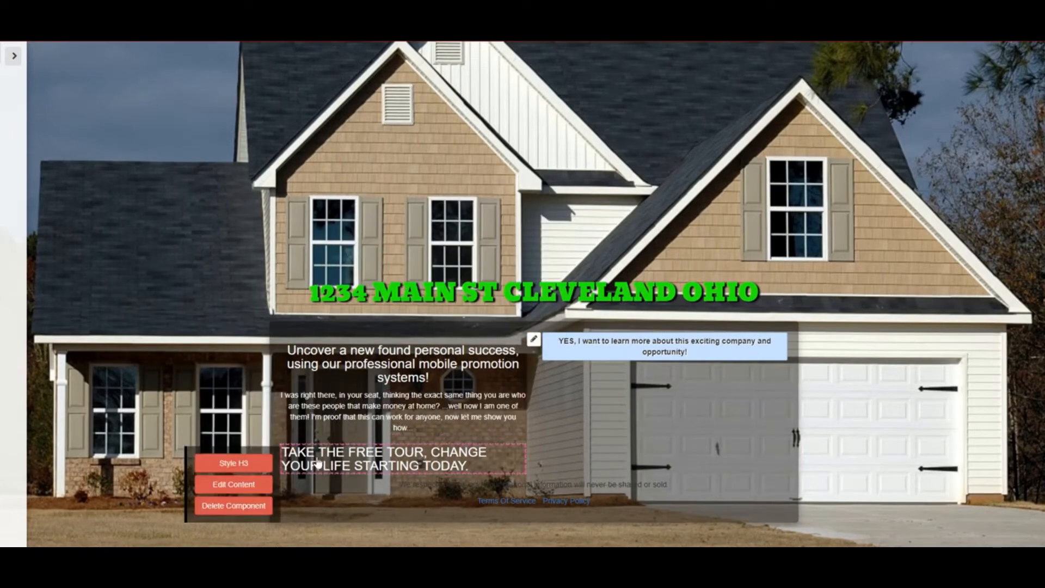
{"action": "left_click", "coordinate": [260, 467]}
{"action": "left_click_drag", "start_coordinate": [383, 489], "coordinate": [479, 221]}
{"action": "left_click", "coordinate": [458, 349]}
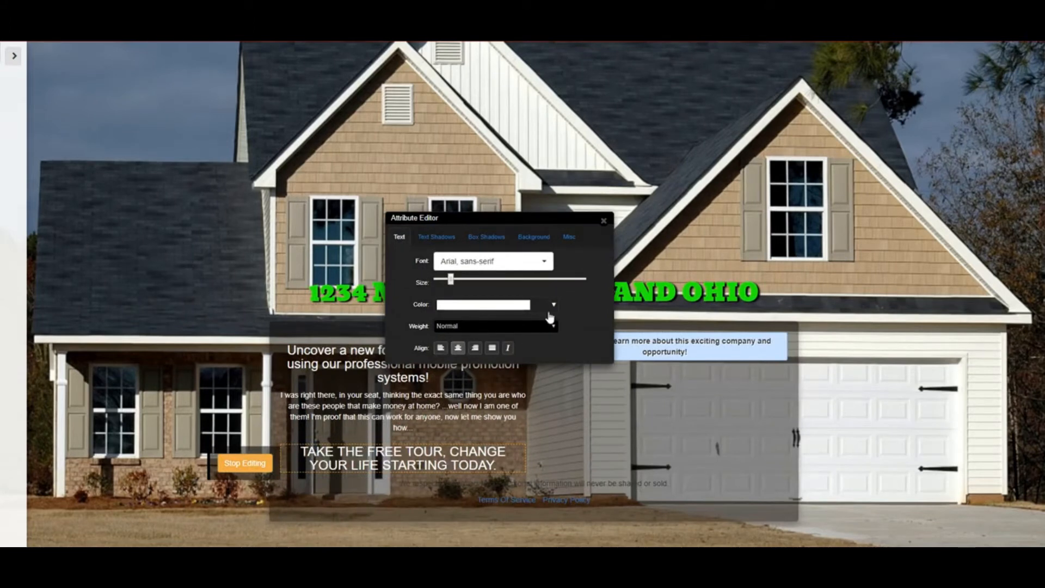
{"action": "left_click", "coordinate": [602, 221]}
- Replace the content box's headline text with "5 BEDROOM 4 BATH HOME"
{"action": "mouse_move", "coordinate": [398, 374]}
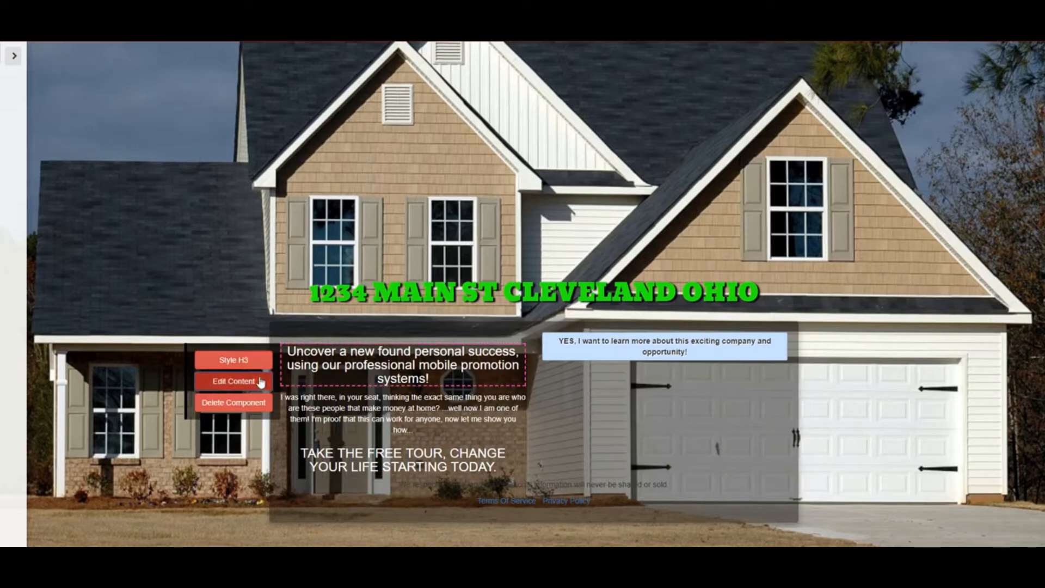
{"action": "left_click", "coordinate": [234, 381]}
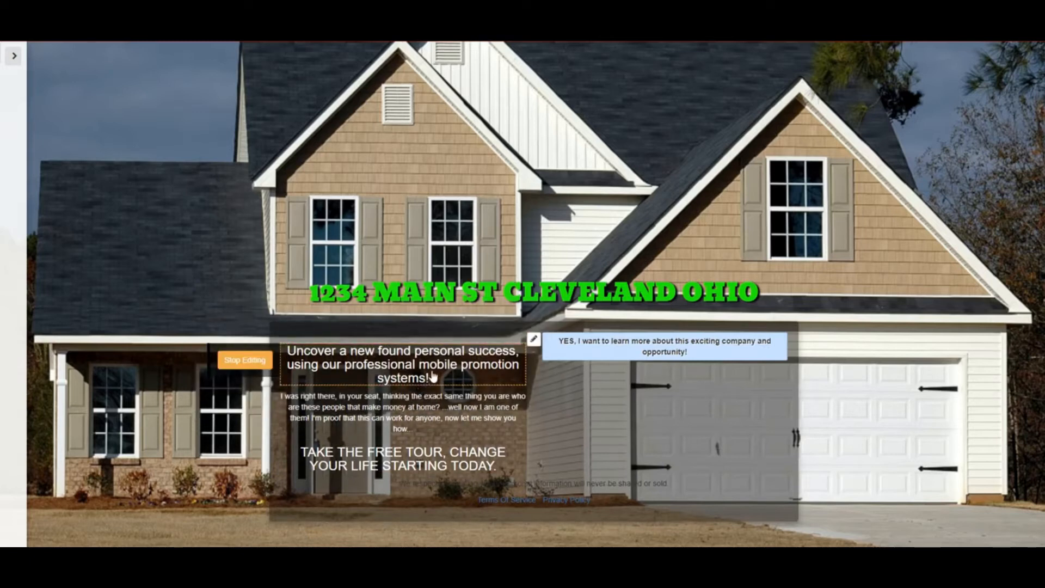
{"action": "key", "text": "BackSpace"}
{"action": "key", "text": "BackSpace"}
{"action": "key", "text": "BackSpace"}
{"action": "key", "text": "BackSpace"}
{"action": "key", "text": "BackSpace"}
{"action": "key", "text": "BackSpace"}
{"action": "key", "text": "BackSpace"}
{"action": "key", "text": "BackSpace"}
{"action": "key", "text": "BackSpace"}
{"action": "key", "text": "BackSpace"}
{"action": "key", "text": "BackSpace"}
{"action": "key", "text": "BackSpace"}
{"action": "key", "text": "BackSpace"}
{"action": "key", "text": "BackSpace"}
{"action": "key", "text": "BackSpace"}
{"action": "key", "text": "BackSpace"}
{"action": "key", "text": "BackSpace"}
{"action": "key", "text": "BackSpace"}
{"action": "key", "text": "BackSpace"}
{"action": "key", "text": "BackSpace"}
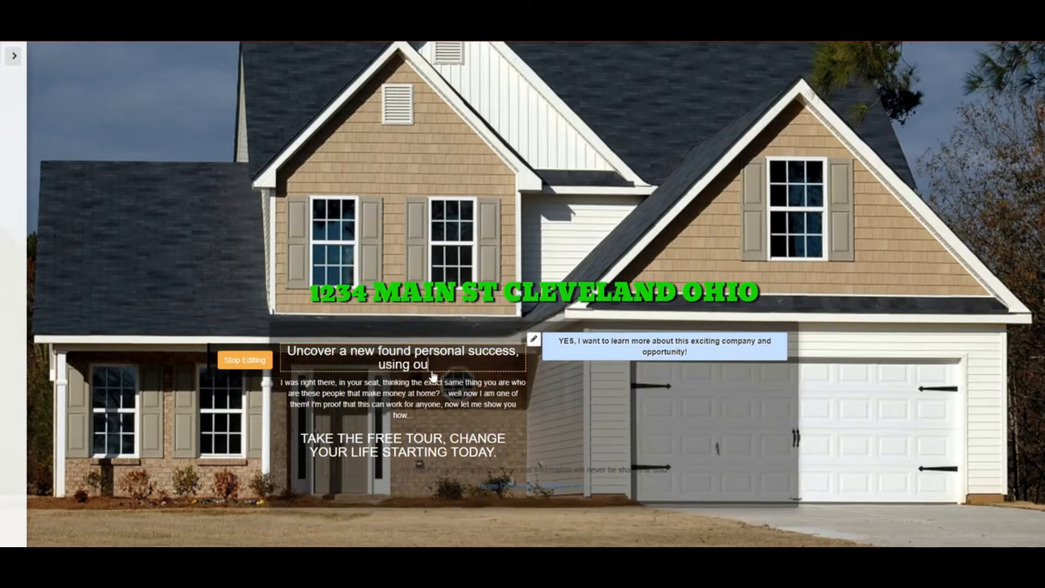
{"action": "key", "text": "BackSpace"}
{"action": "key", "text": "BackSpace"}
{"action": "key", "text": "BackSpace"}
{"action": "key", "text": "BackSpace"}
{"action": "key", "text": "BackSpace"}
{"action": "key", "text": "BackSpace"}
{"action": "key", "text": "BackSpace"}
{"action": "key", "text": "BackSpace"}
{"action": "key", "text": "BackSpace"}
{"action": "key", "text": "BackSpace"}
{"action": "key", "text": "BackSpace"}
{"action": "key", "text": "BackSpace"}
{"action": "key", "text": "BackSpace"}
{"action": "key", "text": "BackSpace"}
{"action": "key", "text": "BackSpace"}
{"action": "key", "text": "BackSpace"}
{"action": "key", "text": "BackSpace"}
{"action": "key", "text": "BackSpace"}
{"action": "key", "text": "BackSpace"}
{"action": "key", "text": "BackSpace"}
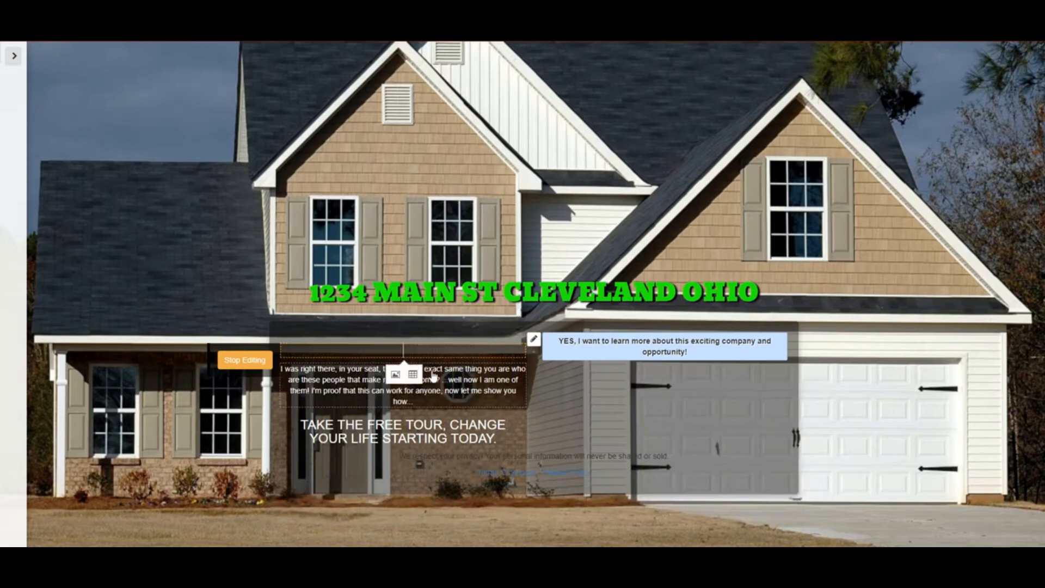
{"action": "type", "text": "5 BEDROOM 4"}
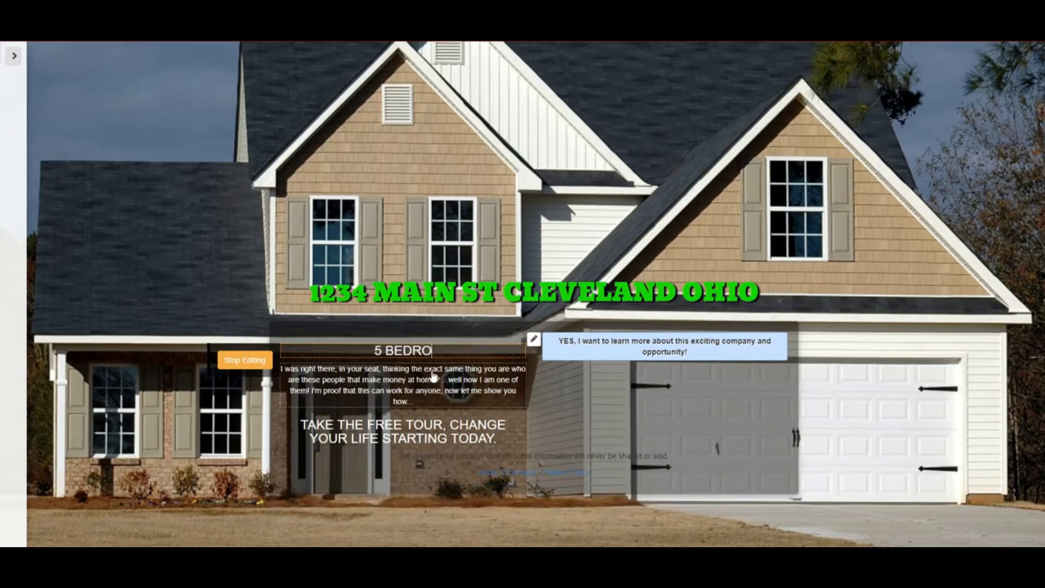
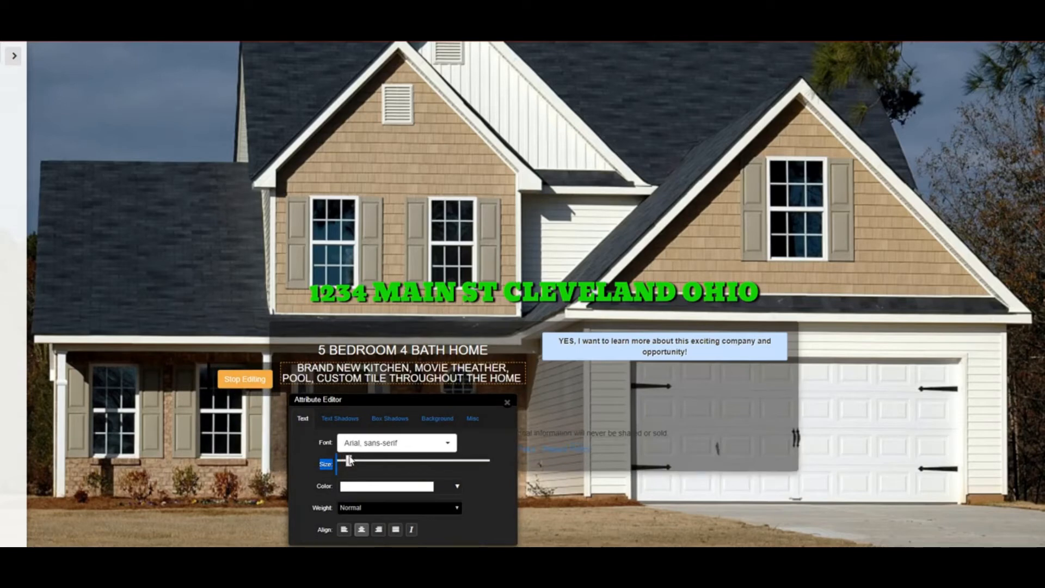
- Close the paragraph's style settings and copy the address heading's text color code, #23f30e
{"action": "left_click", "coordinate": [506, 402]}
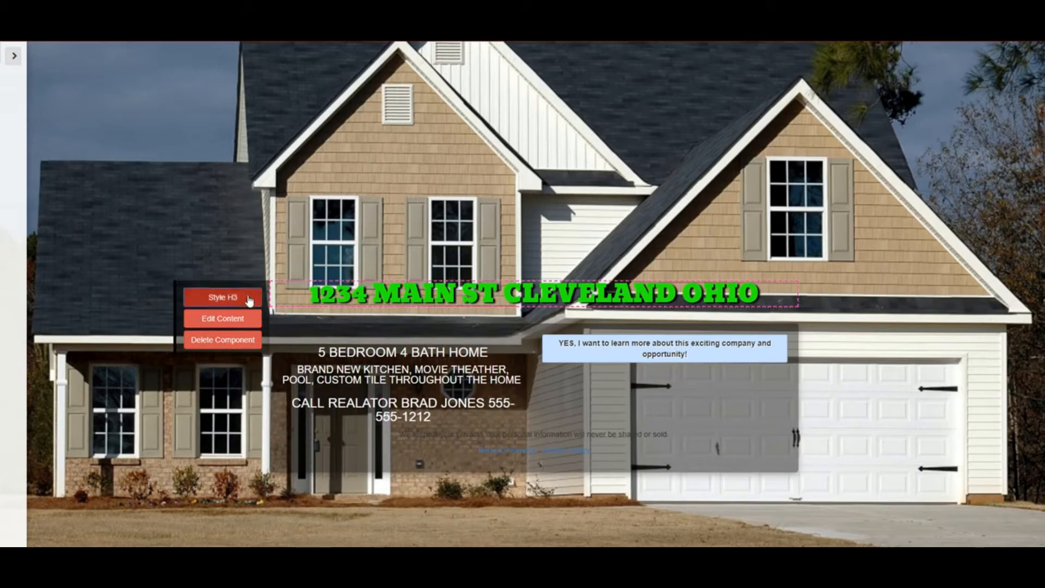
{"action": "left_click", "coordinate": [234, 301]}
{"action": "left_click", "coordinate": [374, 408]}
{"action": "left_click_drag", "start_coordinate": [385, 505], "coordinate": [331, 514]}
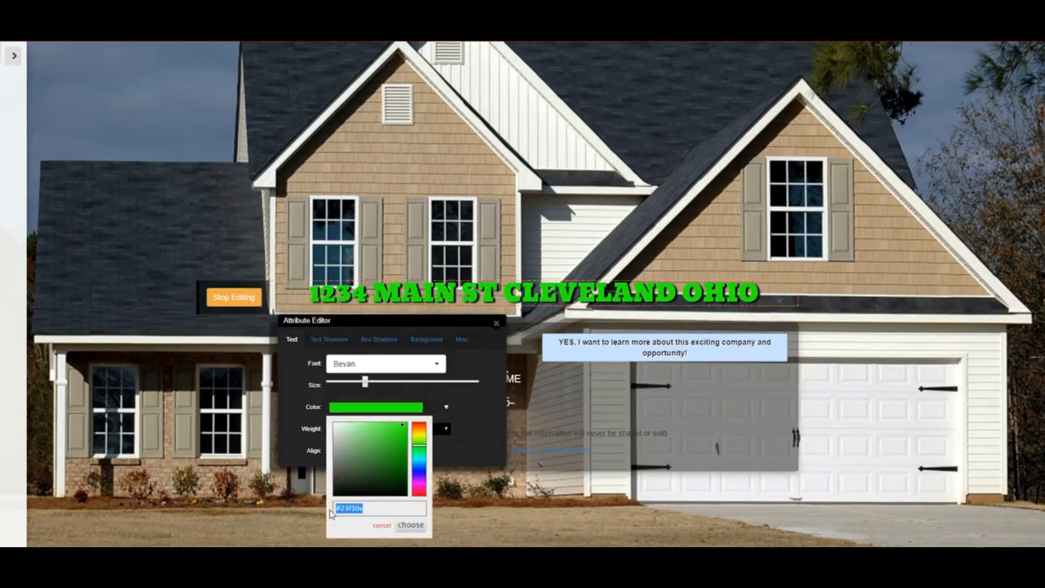
{"action": "right_click", "coordinate": [359, 514]}
{"action": "left_click", "coordinate": [388, 387]}
{"action": "left_click", "coordinate": [496, 325]}
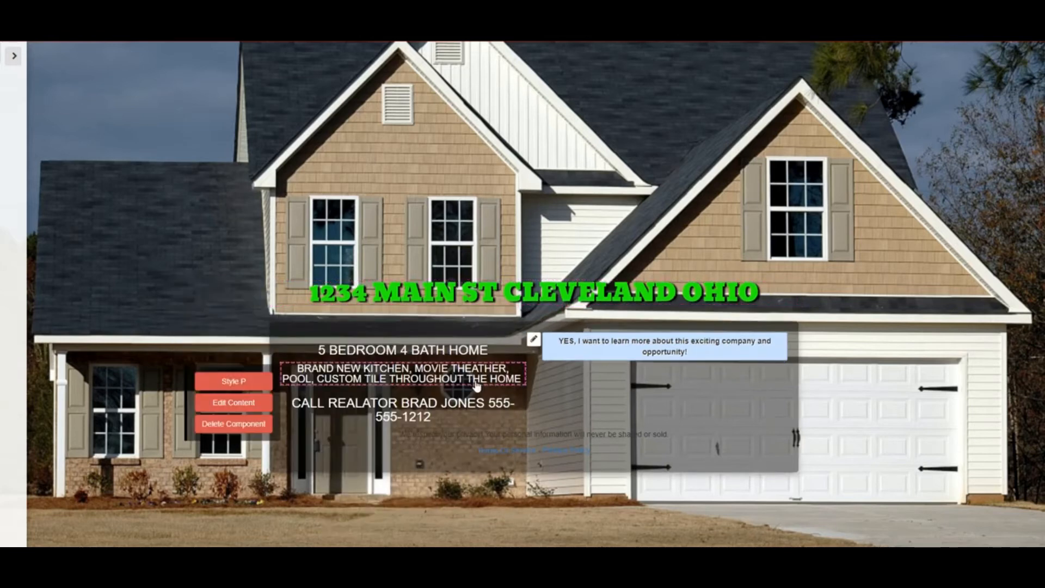
- Set the text color of the "BRAND NEW KITCHEN" paragraph to #23f30e and close its style settings
{"action": "left_click", "coordinate": [273, 381]}
{"action": "left_click", "coordinate": [346, 484]}
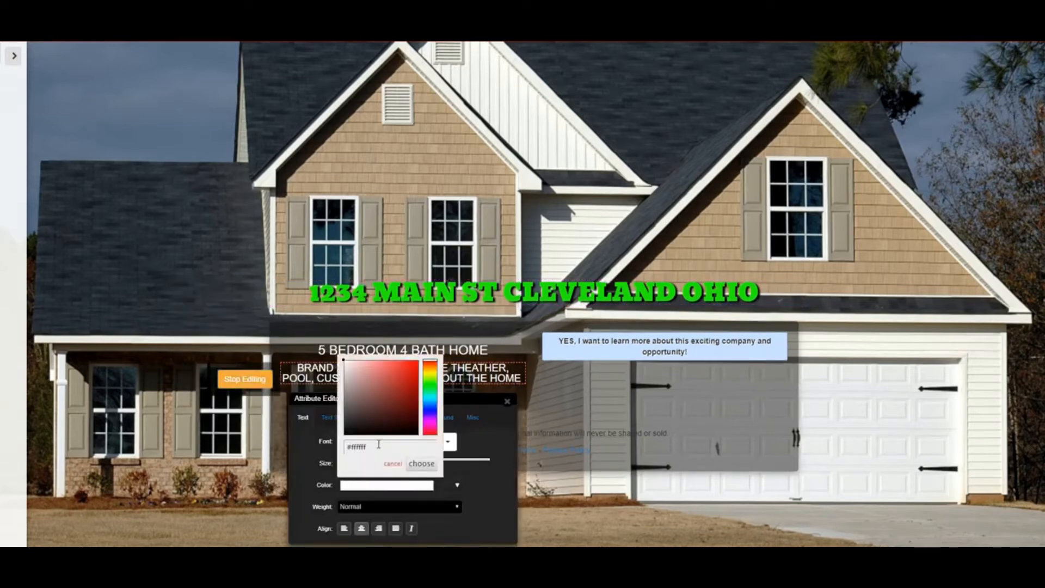
{"action": "left_click", "coordinate": [329, 467]}
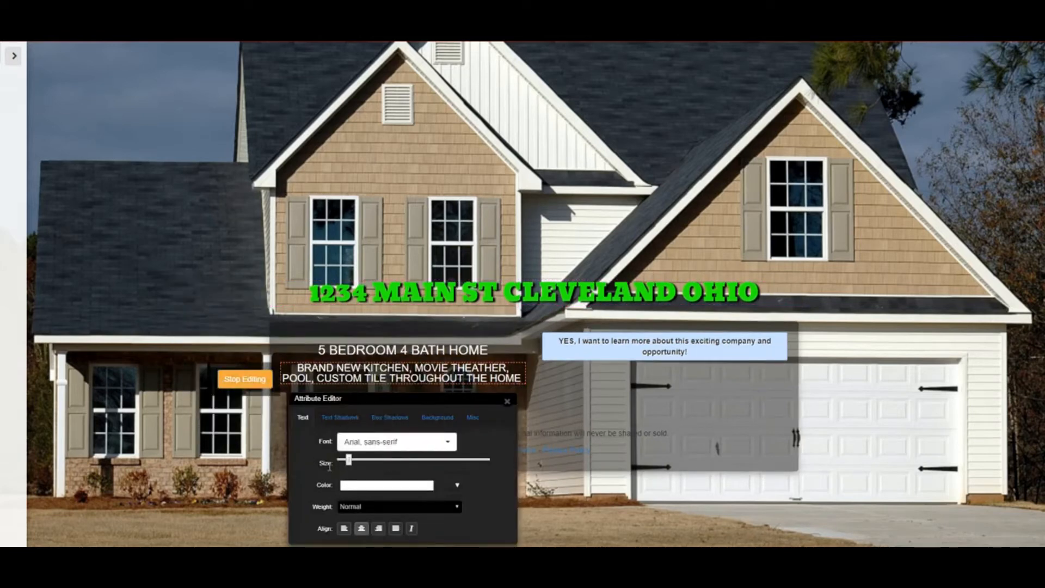
{"action": "left_click", "coordinate": [386, 488]}
{"action": "left_click_drag", "start_coordinate": [374, 453], "coordinate": [350, 454]}
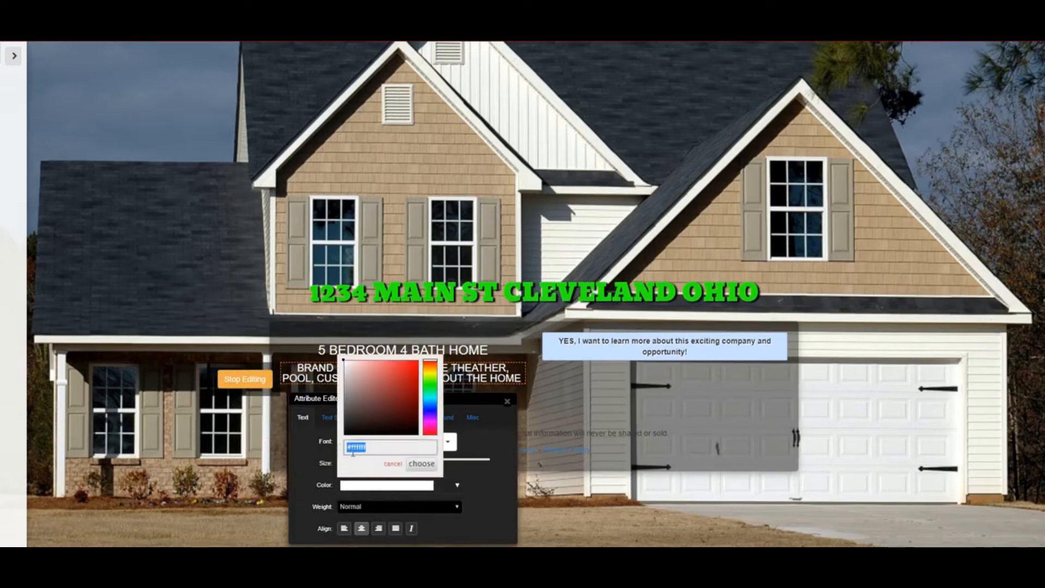
{"action": "right_click", "coordinate": [353, 453]}
{"action": "left_click", "coordinate": [391, 333]}
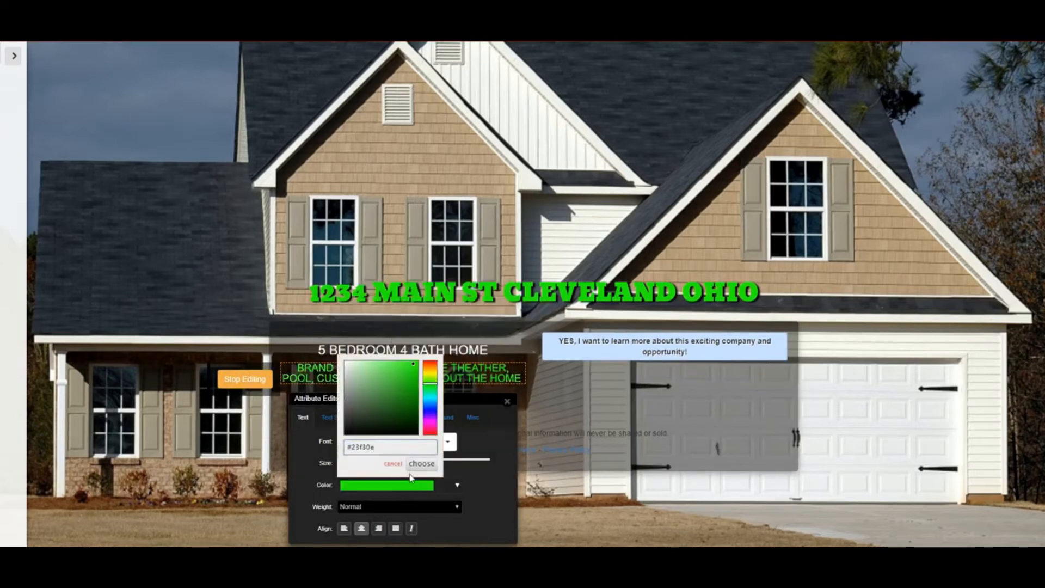
{"action": "left_click", "coordinate": [416, 465]}
{"action": "left_click", "coordinate": [507, 402]}
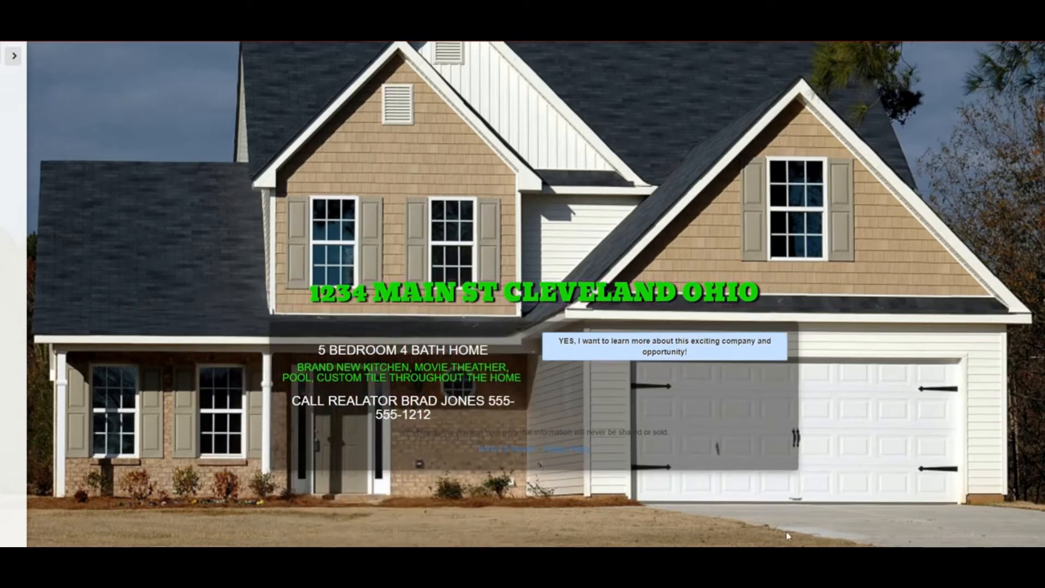
- Remove the words "exciting company" from the "YES, I want to learn more" call-to-action text
{"action": "mouse_move", "coordinate": [592, 362]}
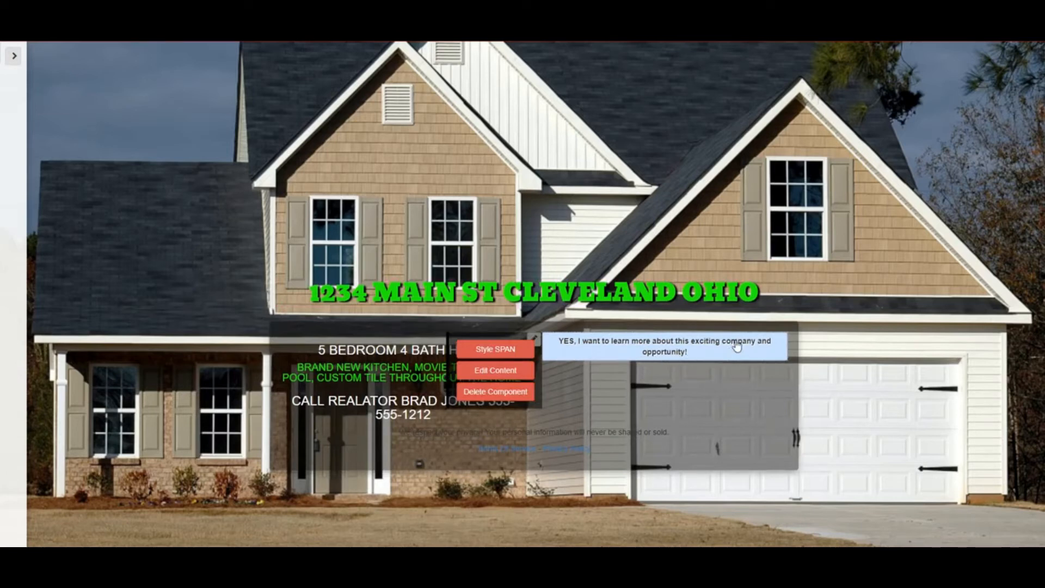
{"action": "left_click", "coordinate": [495, 370]}
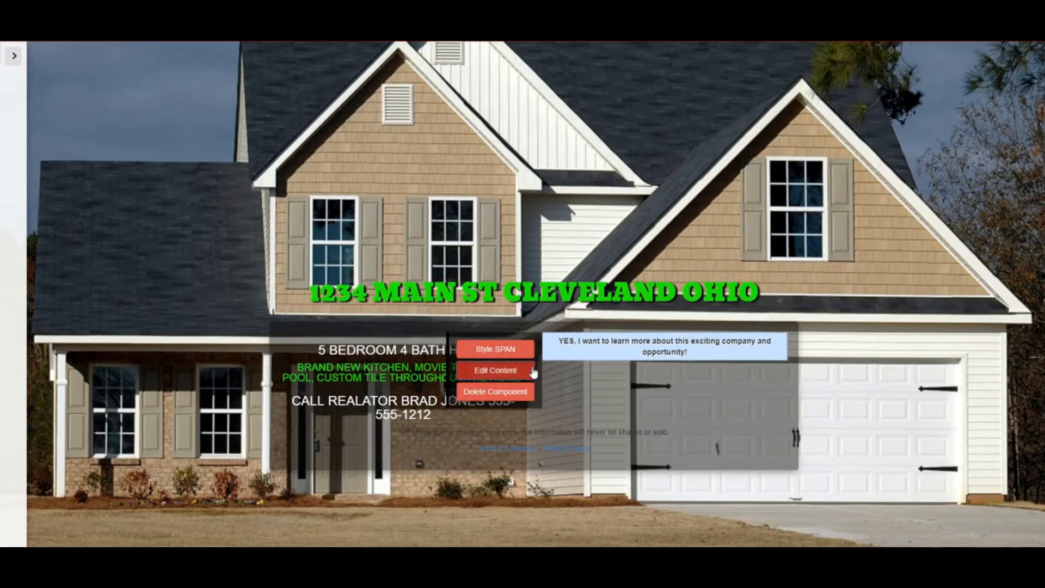
{"action": "left_click", "coordinate": [698, 360]}
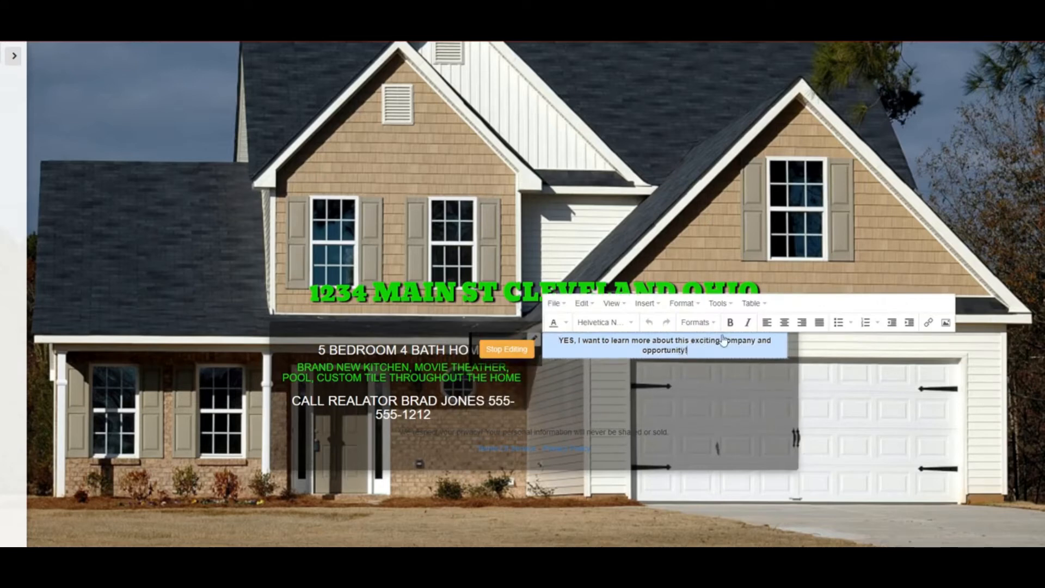
{"action": "left_click", "coordinate": [757, 341]}
{"action": "key", "text": "BackSpace"}
{"action": "key", "text": "BackSpace"}
{"action": "key", "text": "BackSpace"}
{"action": "key", "text": "BackSpace"}
{"action": "key", "text": "BackSpace"}
{"action": "key", "text": "BackSpace"}
{"action": "key", "text": "BackSpace"}
{"action": "key", "text": "BackSpace"}
{"action": "key", "text": "BackSpace"}
{"action": "key", "text": "BackSpace"}
{"action": "key", "text": "BackSpace"}
{"action": "key", "text": "BackSpace"}
{"action": "key", "text": "BackSpace"}
{"action": "key", "text": "BackSpace"}
{"action": "key", "text": "BackSpace"}
{"action": "key", "text": "BackSpace"}
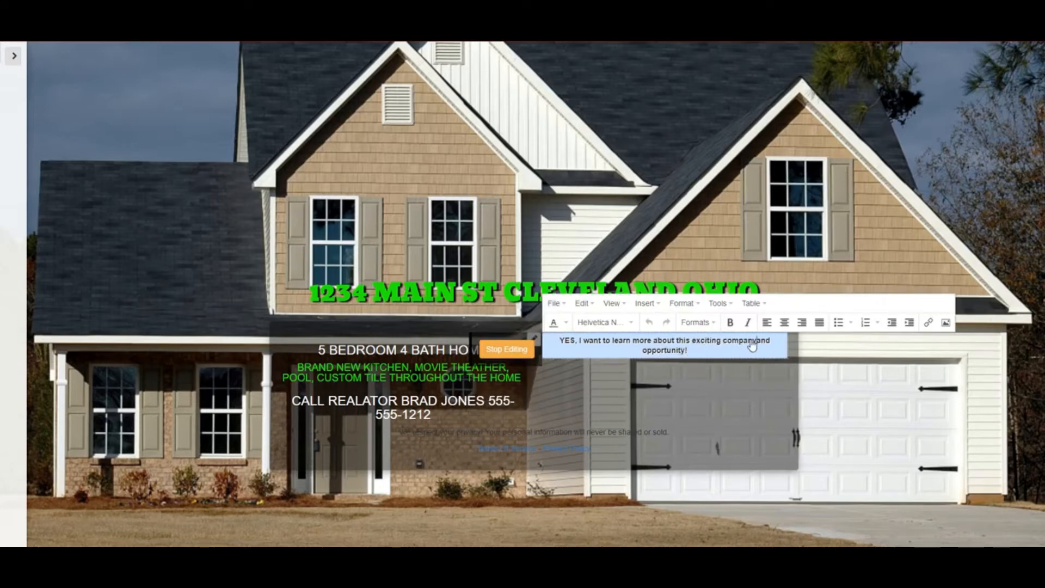
{"action": "key", "text": "BackSpace"}
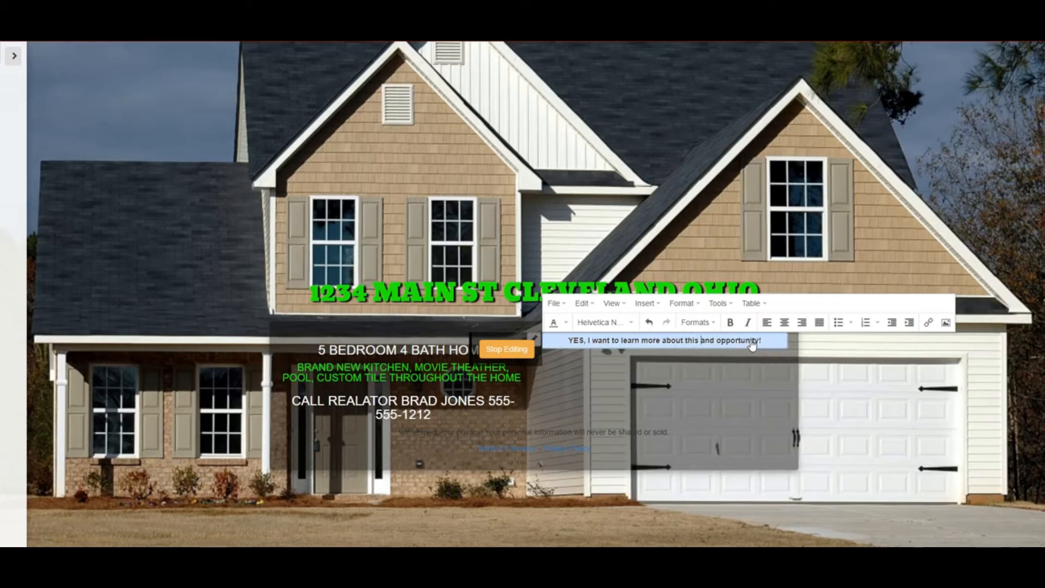
{"action": "type", "text": "HOME"}
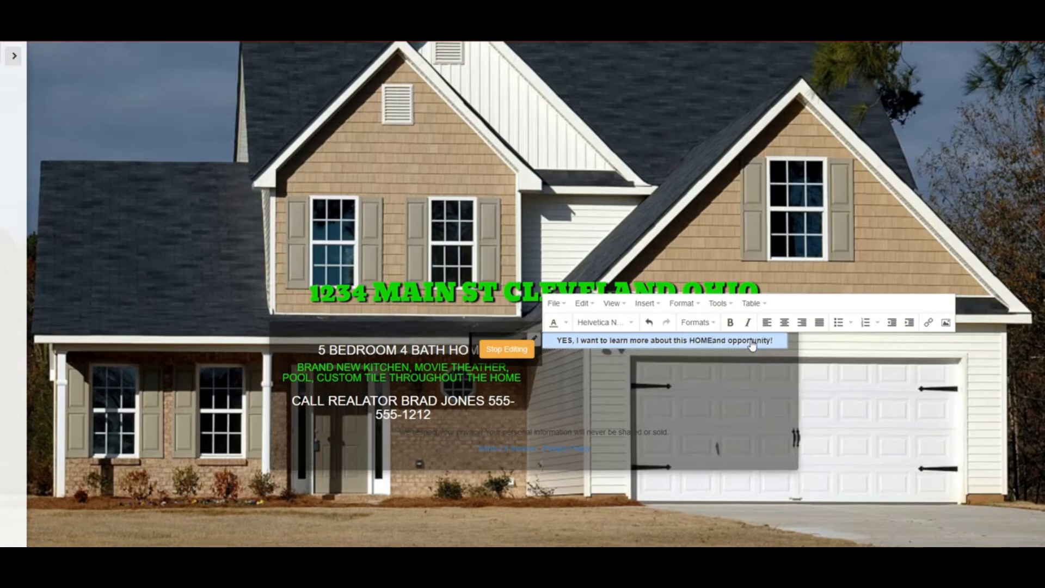
{"action": "key", "text": "BackSpace"}
{"action": "key", "text": "BackSpace"}
{"action": "key", "text": "BackSpace"}
{"action": "key", "text": "BackSpace"}
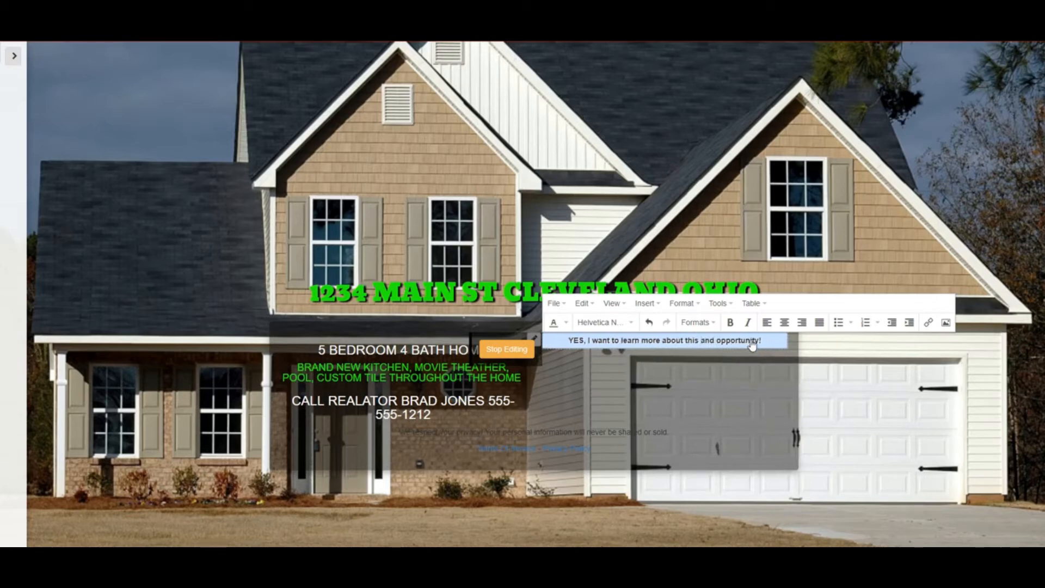
- Complete the call-to-action text as "YES, I want to learn more about this home", removing "and opportunity!", and finish editing
{"action": "type", "text": "home"}
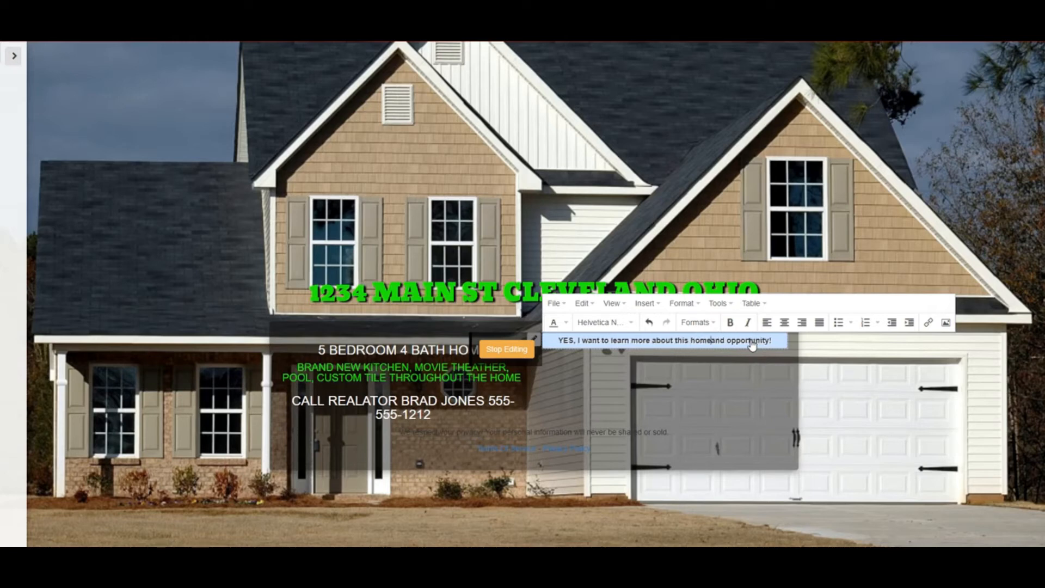
{"action": "key", "text": "Delete"}
{"action": "key", "text": "Delete"}
{"action": "key", "text": "Delete"}
{"action": "key", "text": "Delete"}
{"action": "key", "text": "Delete"}
{"action": "key", "text": "Delete"}
{"action": "key", "text": "Delete"}
{"action": "key", "text": "Delete"}
{"action": "key", "text": "Delete"}
{"action": "key", "text": "Delete"}
{"action": "key", "text": "Delete"}
{"action": "key", "text": "Delete"}
{"action": "key", "text": "Delete"}
{"action": "key", "text": "Delete"}
{"action": "key", "text": "Delete"}
{"action": "key", "text": "Delete"}
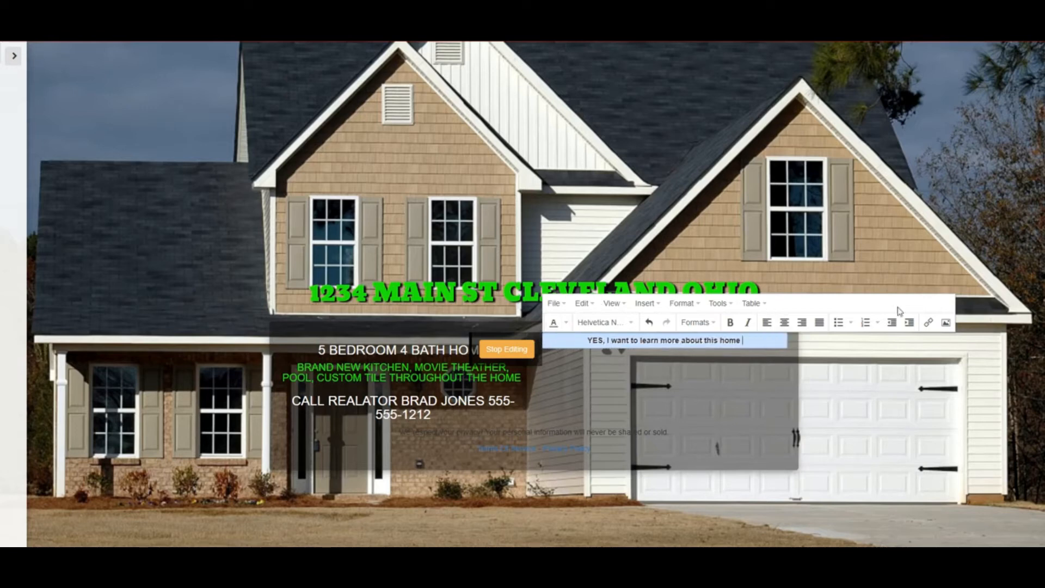
{"action": "left_click", "coordinate": [507, 349]}
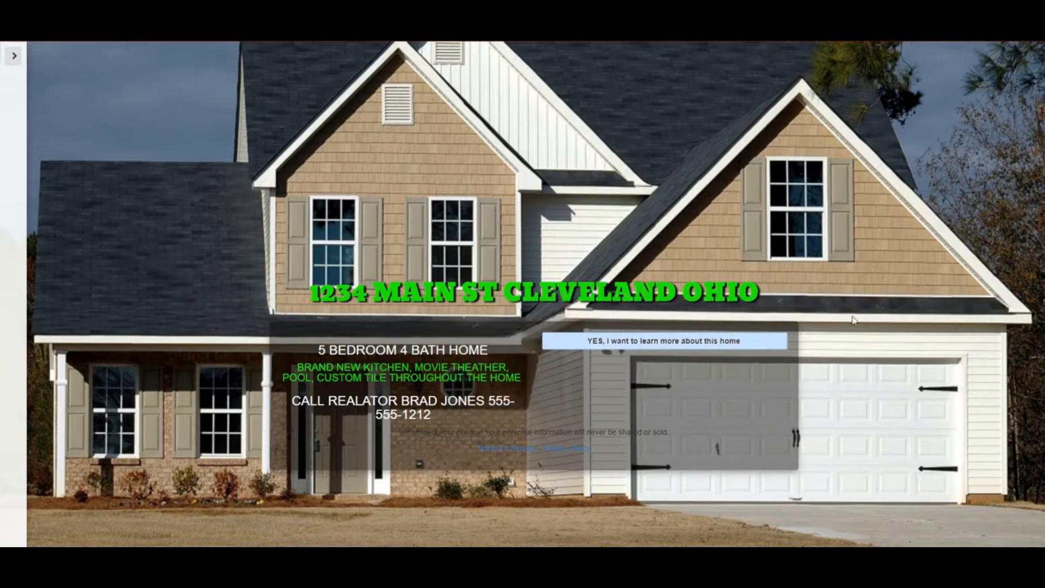
{"action": "mouse_move", "coordinate": [563, 348]}
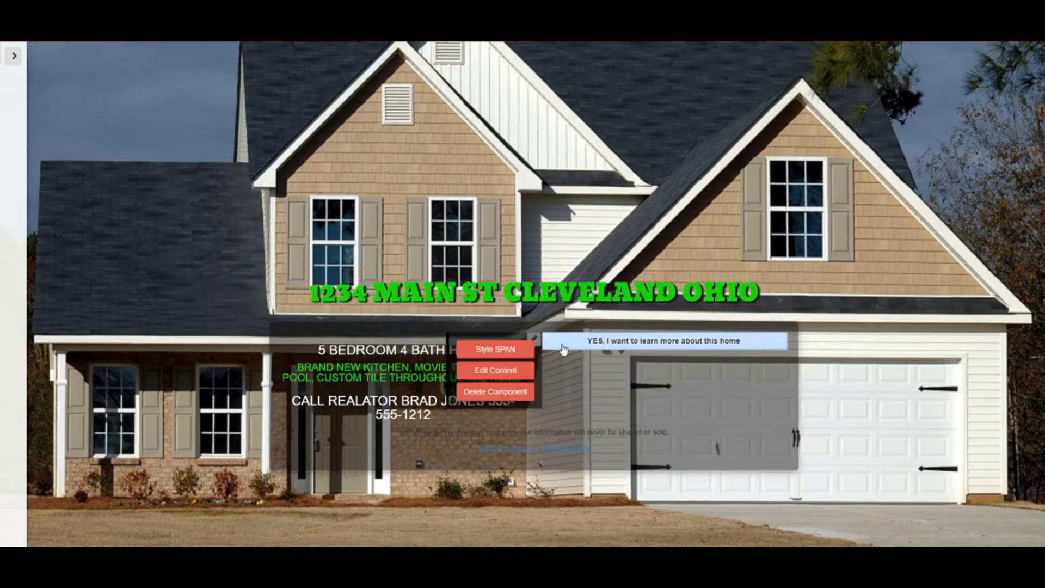
{"action": "left_click", "coordinate": [509, 348]}
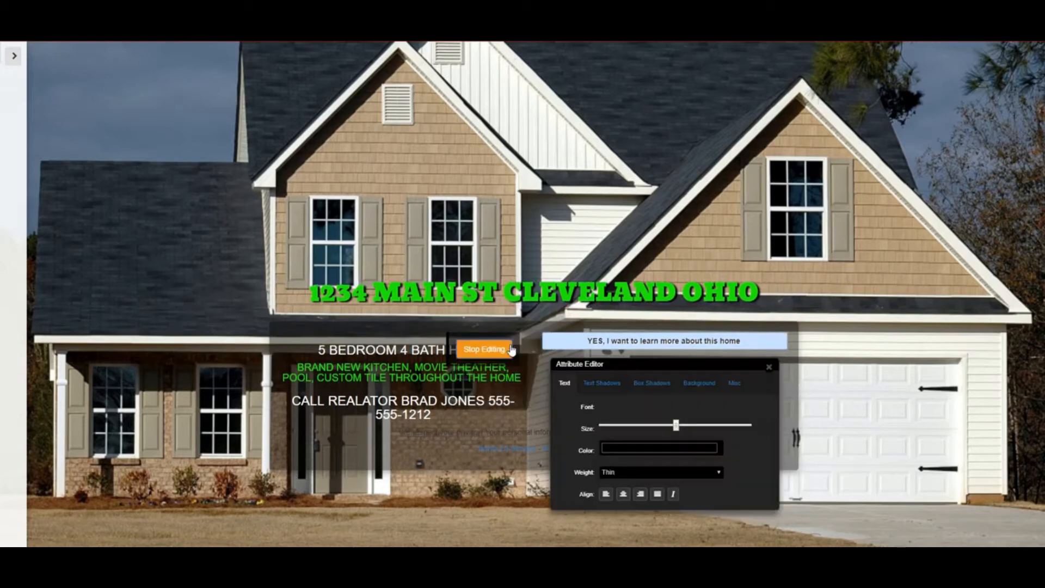
{"action": "left_click", "coordinate": [695, 384]}
{"action": "left_click", "coordinate": [677, 409]}
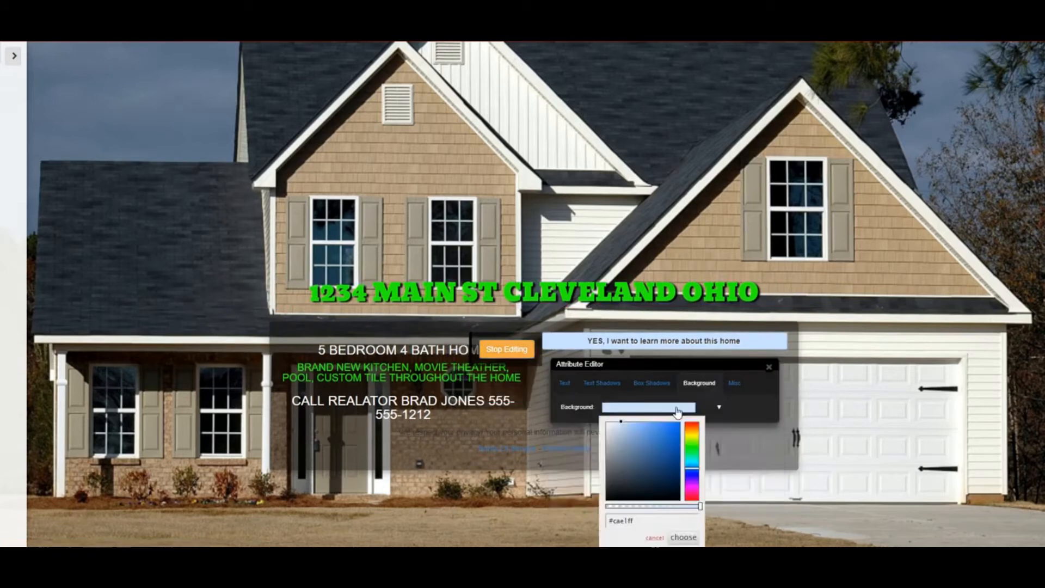
{"action": "left_click", "coordinate": [517, 349]}
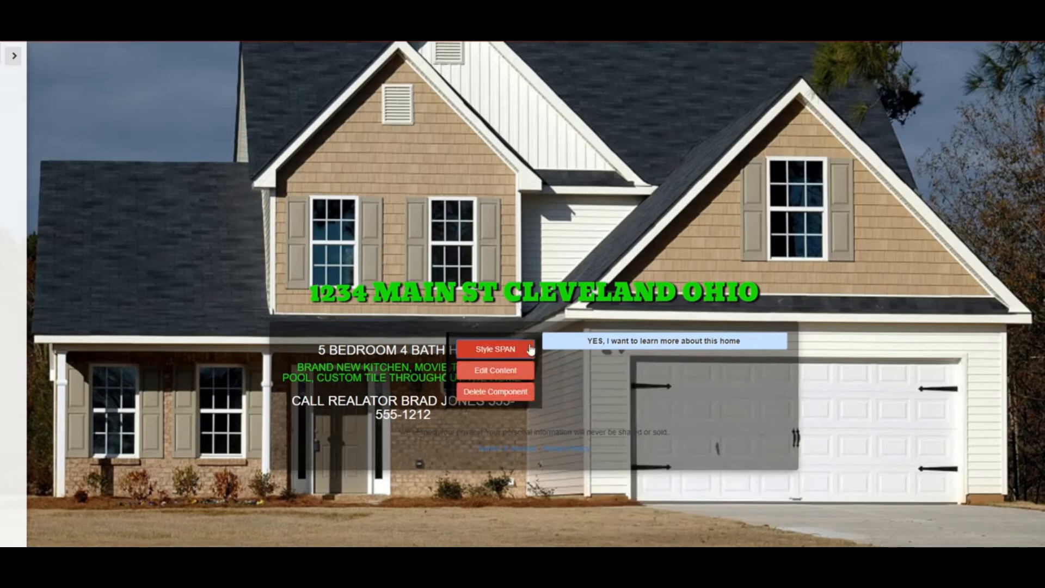
- Set the background color of the "YES, I want to learn more about this home" bar to the copied green, #23f30e
{"action": "left_click", "coordinate": [530, 351]}
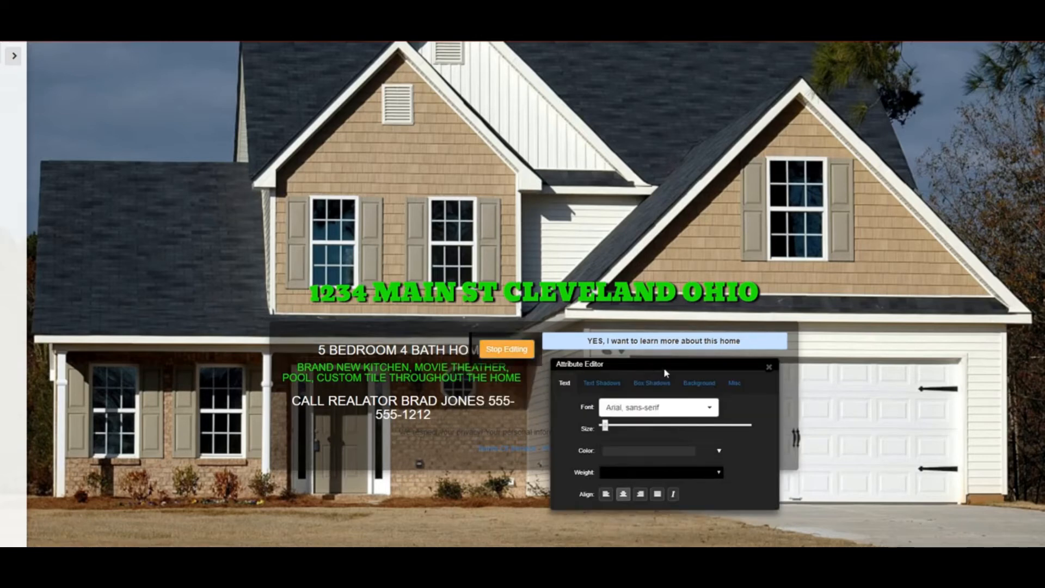
{"action": "left_click_drag", "start_coordinate": [664, 366], "coordinate": [500, 147]}
{"action": "left_click", "coordinate": [536, 160]}
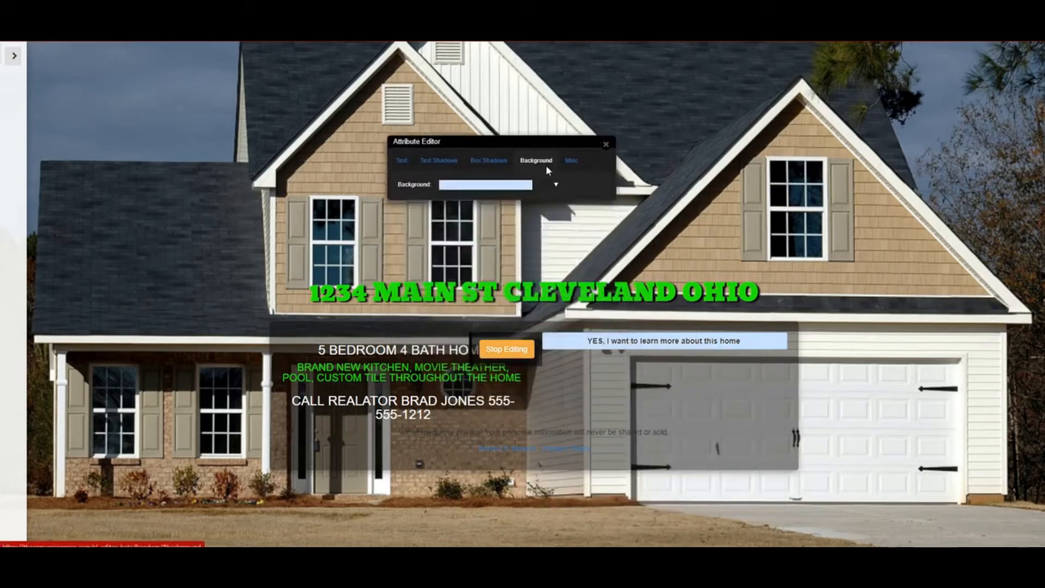
{"action": "left_click", "coordinate": [528, 188]}
{"action": "triple_click", "coordinate": [458, 305]}
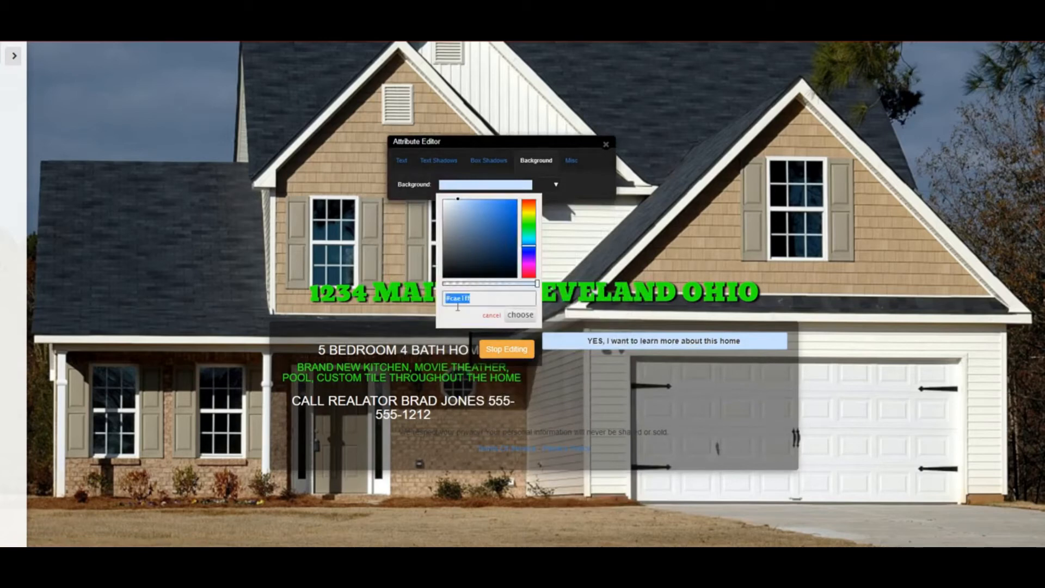
{"action": "key", "text": "ctrl+v"}
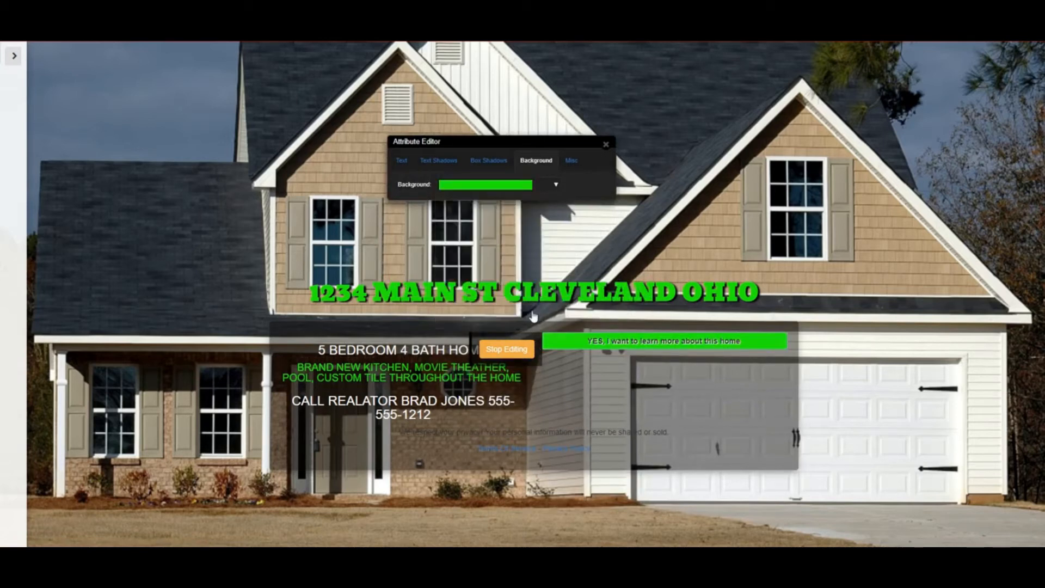
{"action": "left_click", "coordinate": [521, 315]}
{"action": "left_click", "coordinate": [605, 145]}
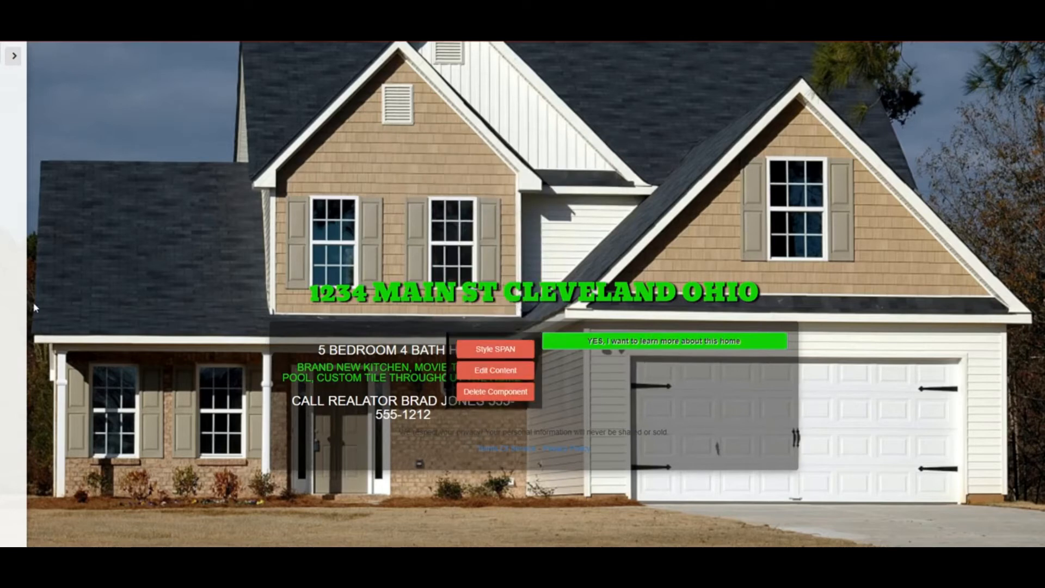
- Set both the lander's title and page name to "buy home" and try to save the lander
{"action": "left_click", "coordinate": [13, 55]}
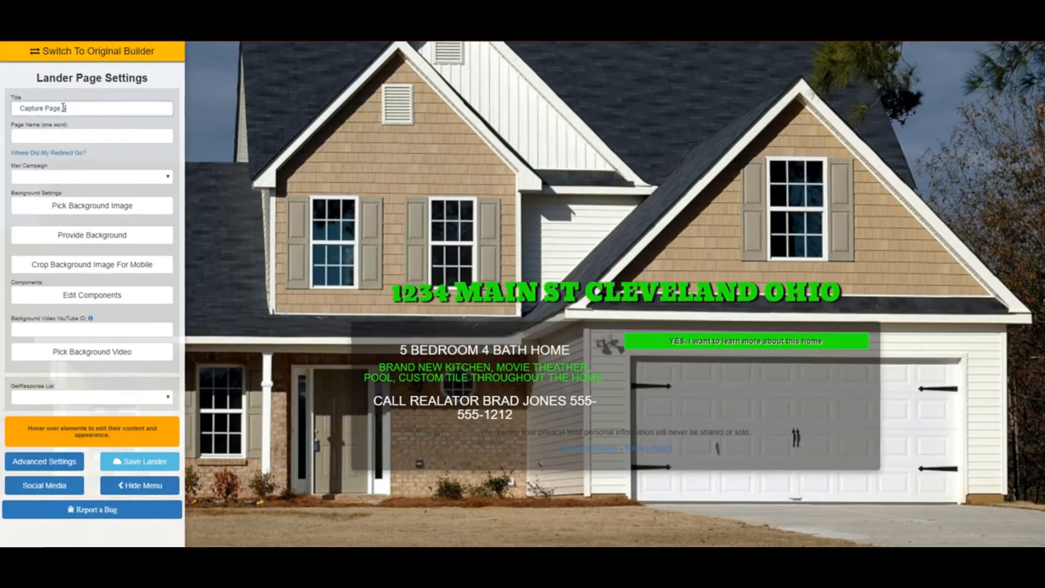
{"action": "left_click_drag", "start_coordinate": [71, 108], "coordinate": [8, 120]}
{"action": "type", "text": "buy home"}
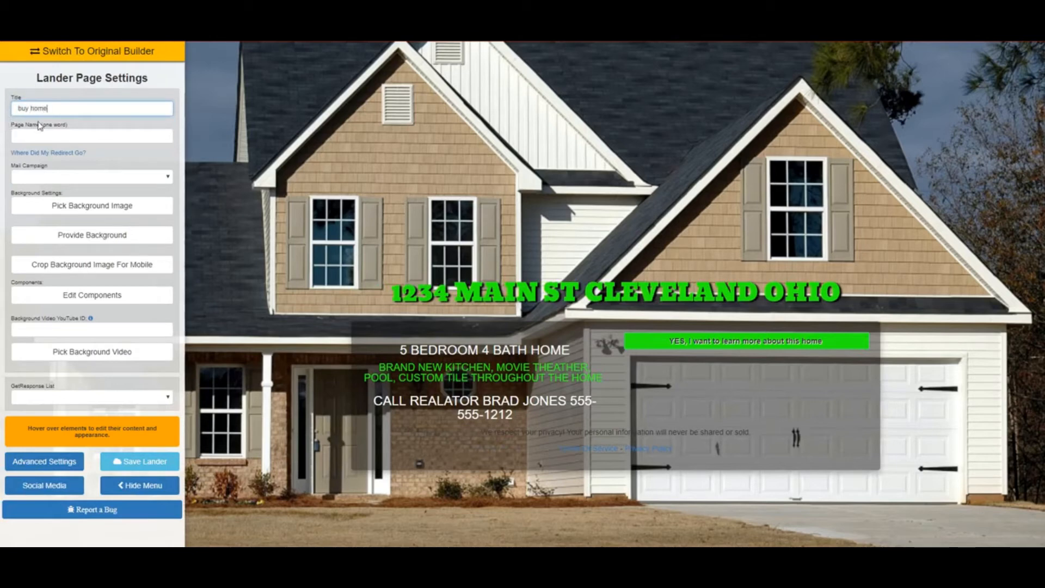
{"action": "left_click", "coordinate": [47, 136]}
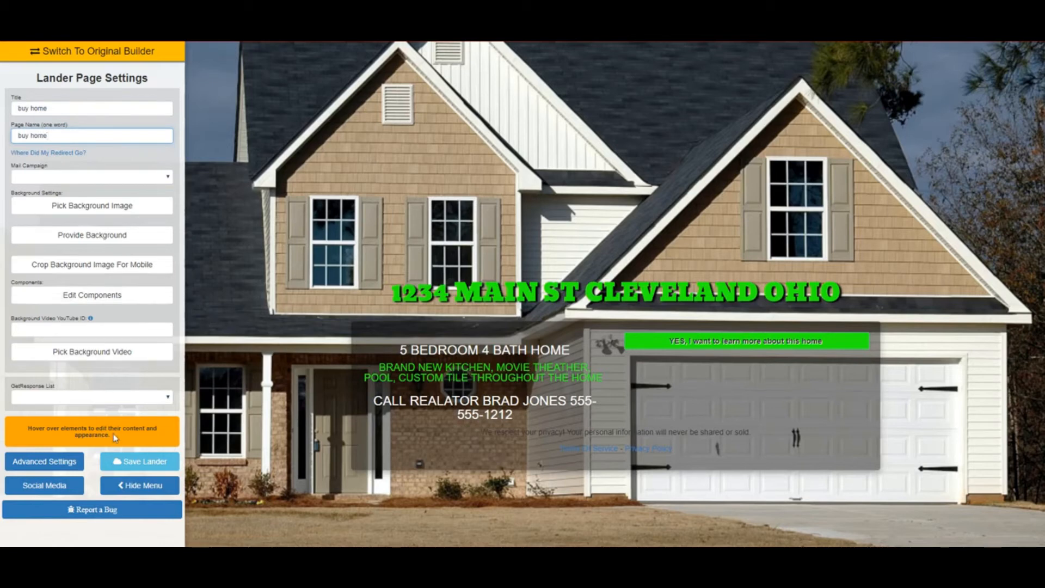
{"action": "left_click", "coordinate": [140, 461]}
{"action": "left_click", "coordinate": [612, 91]}
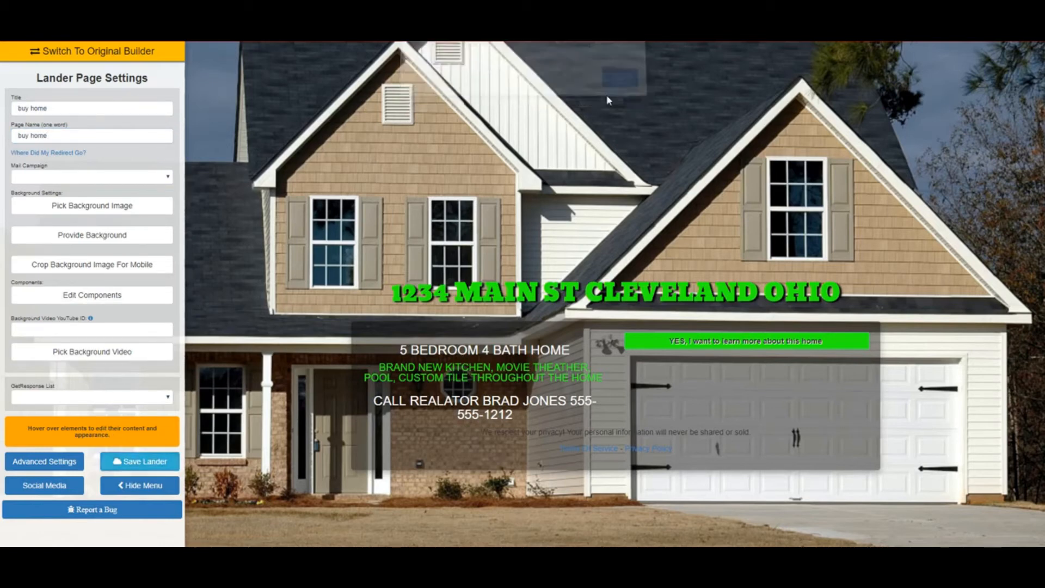
- Change the page name to the single word "buyhome" and save the lander
{"action": "left_click", "coordinate": [29, 136]}
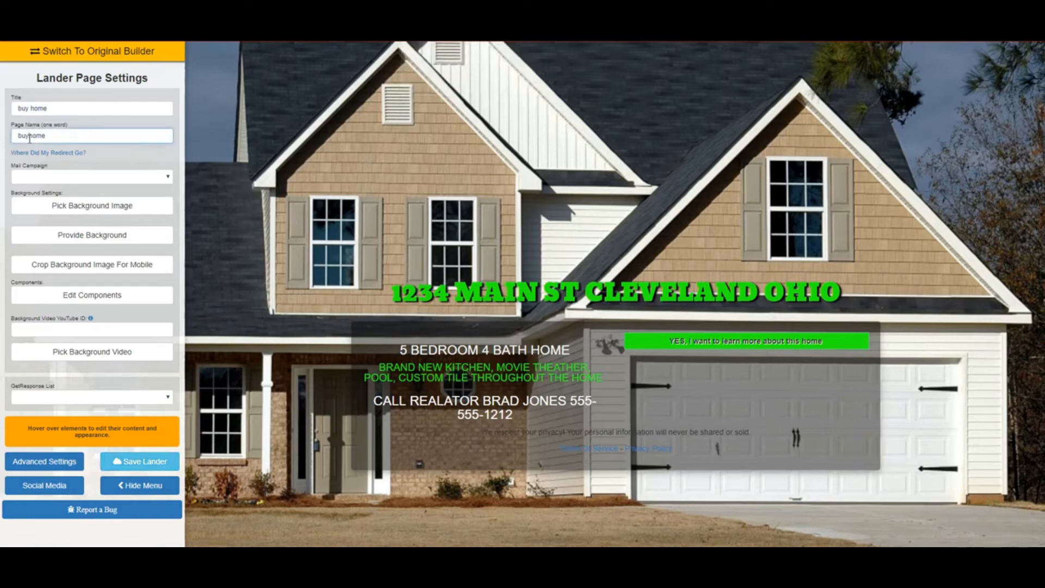
{"action": "left_click", "coordinate": [140, 461]}
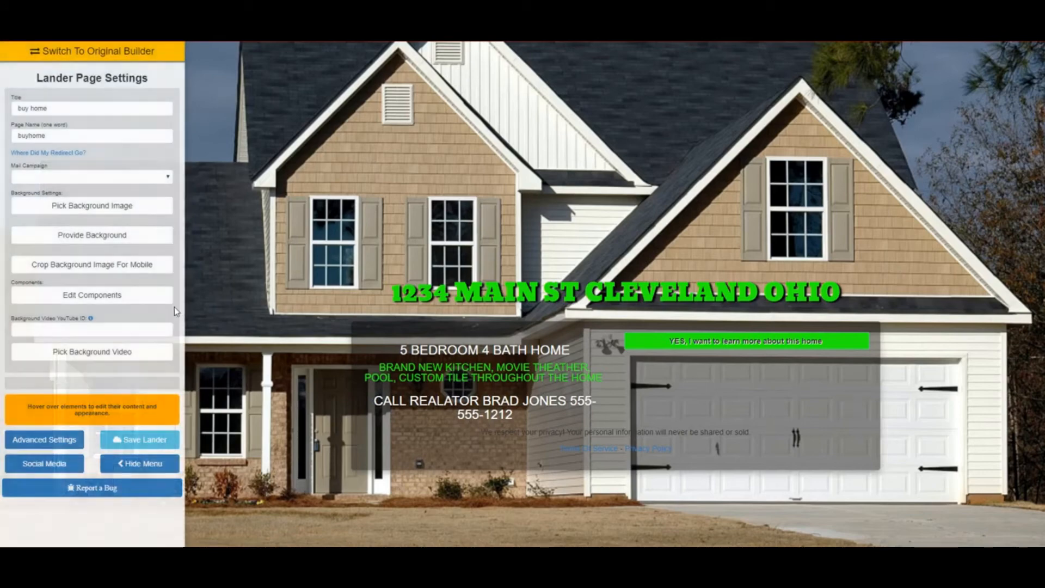
- Add the form component with Full Name, Email and Phone fields below the green call-to-action bar
{"action": "left_click", "coordinate": [116, 296]}
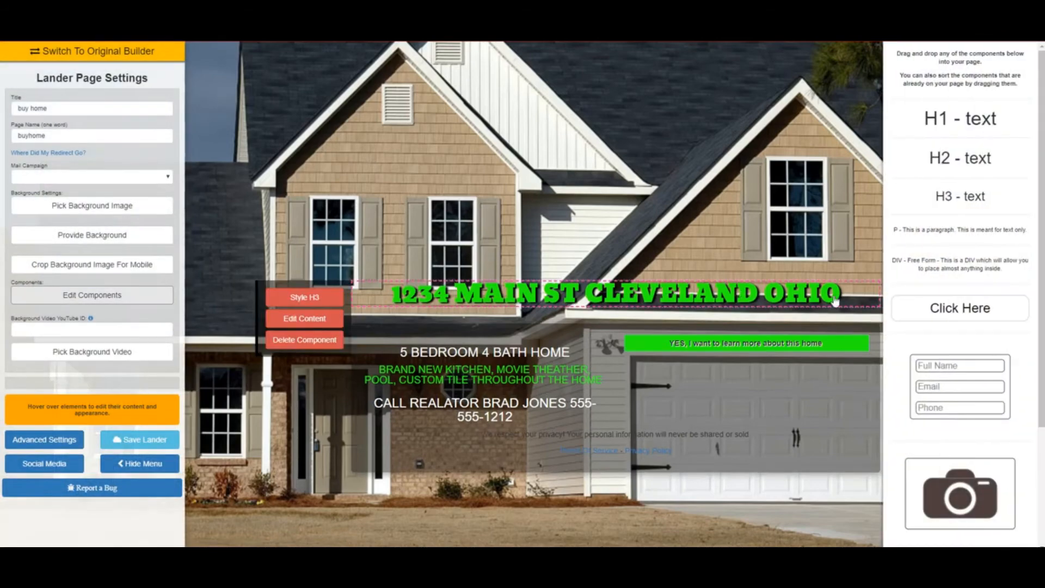
{"action": "left_click_drag", "start_coordinate": [920, 387], "coordinate": [737, 424]}
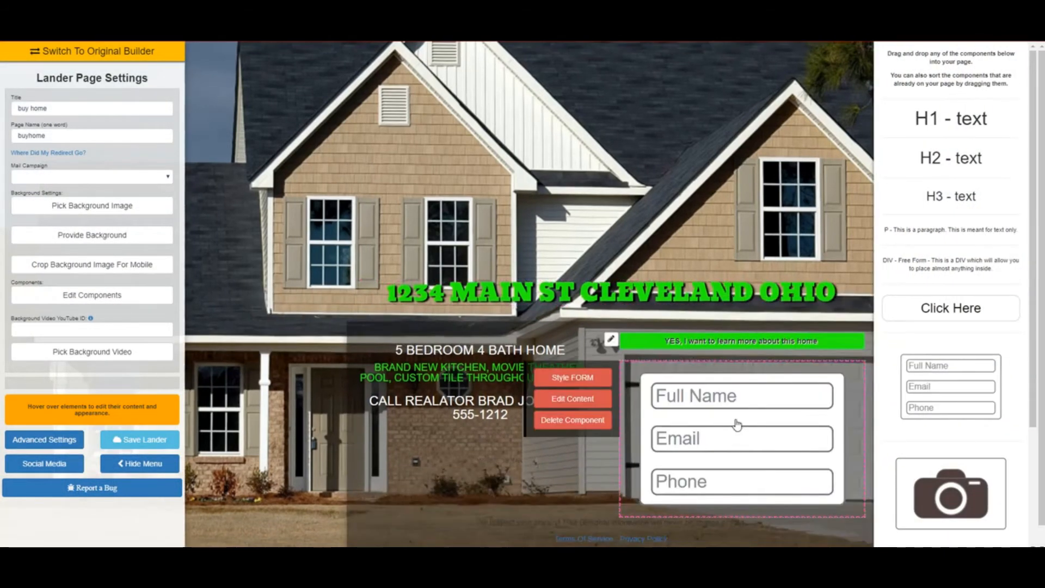
- Set the lead form's layout to the full name, email and phone version and save the form content
{"action": "left_click", "coordinate": [573, 399]}
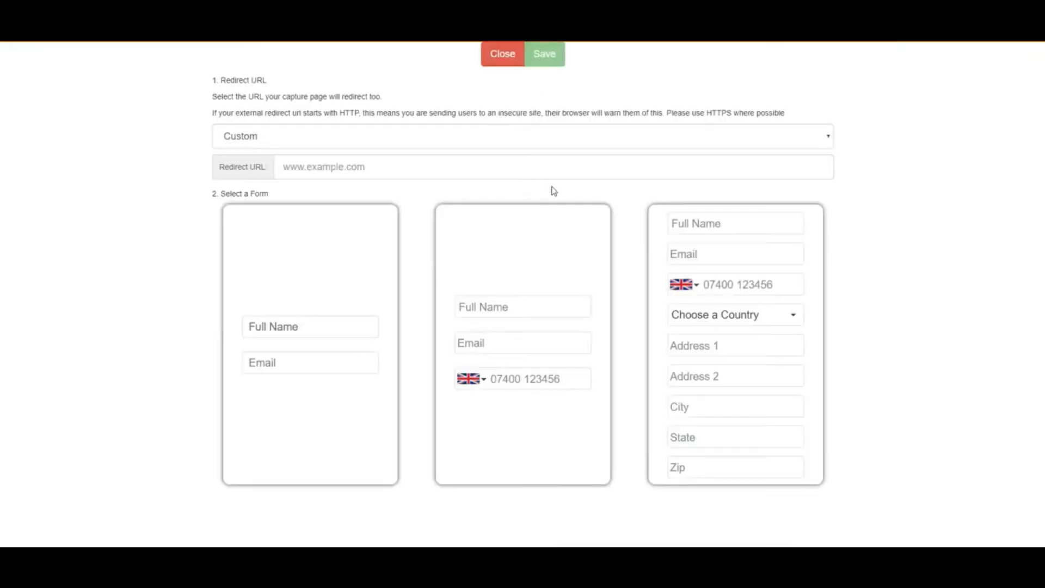
{"action": "left_click", "coordinate": [432, 166]}
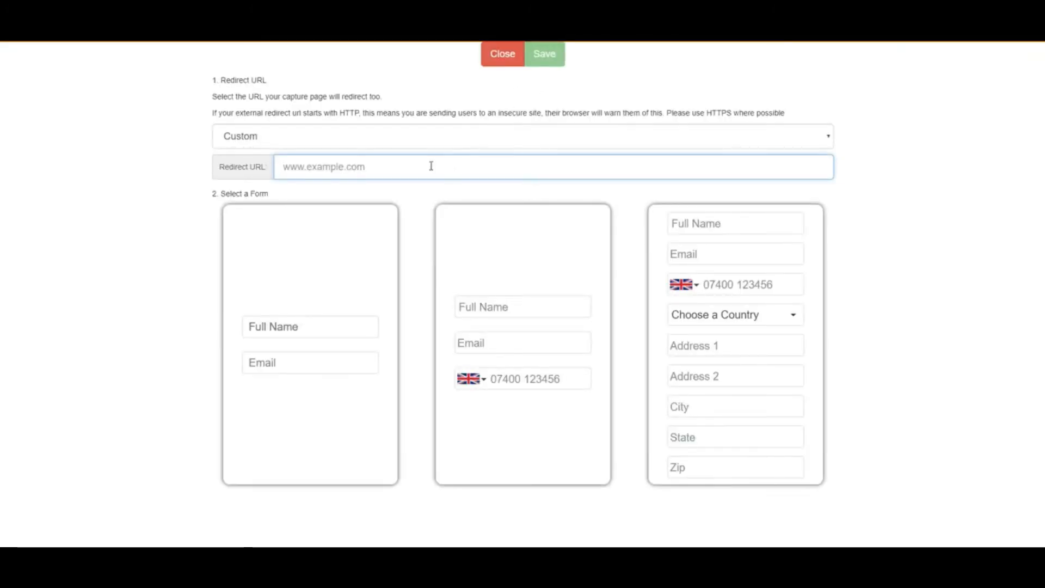
{"action": "left_click", "coordinate": [560, 303]}
{"action": "left_click", "coordinate": [547, 55]}
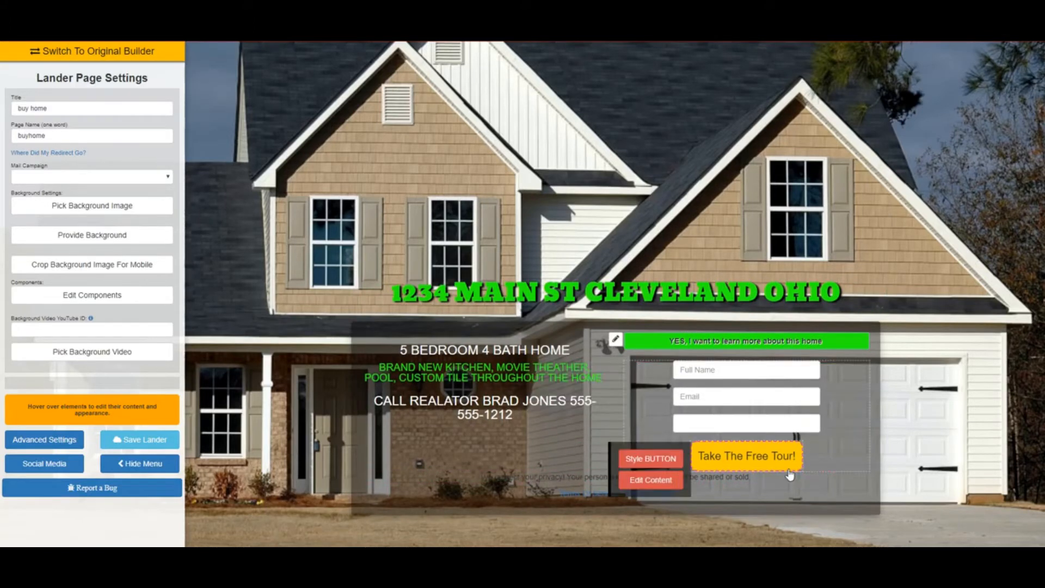
- Set the background color of the form's "Take The Free Tour!" button to green, #23f30e
{"action": "left_click", "coordinate": [139, 463]}
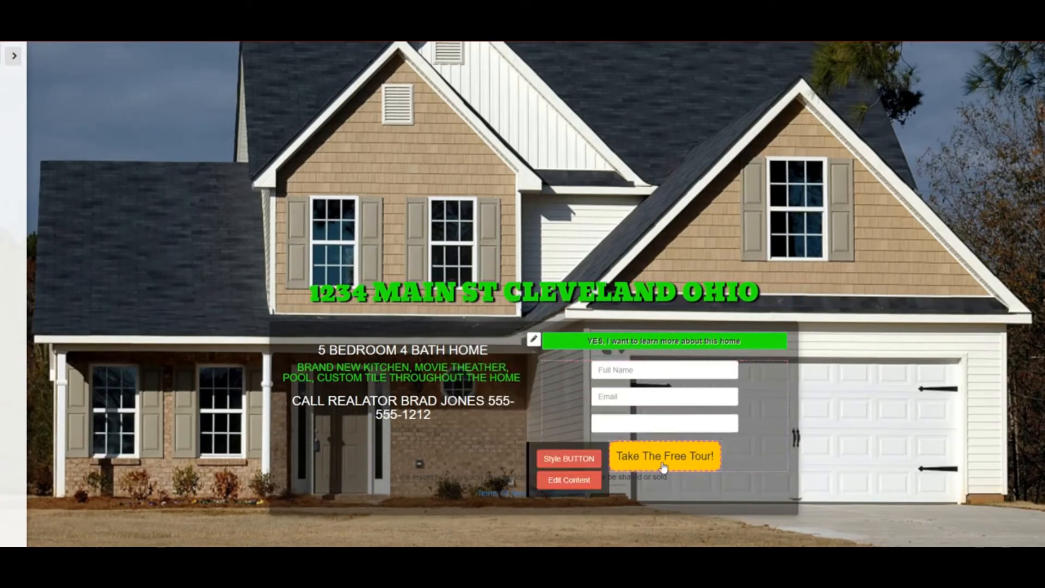
{"action": "left_click", "coordinate": [595, 460]}
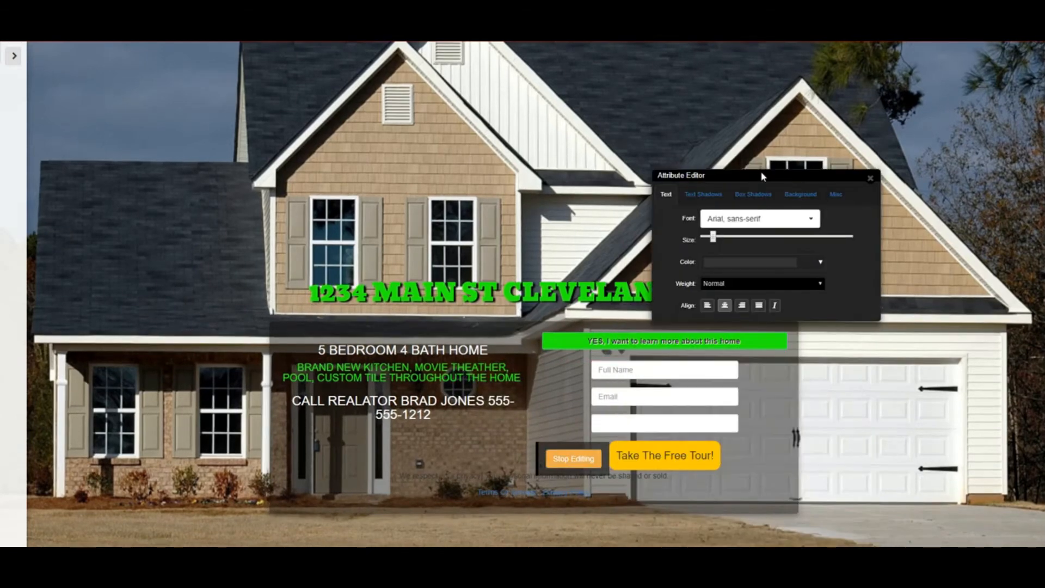
{"action": "left_click", "coordinate": [793, 196]}
{"action": "left_click", "coordinate": [773, 230]}
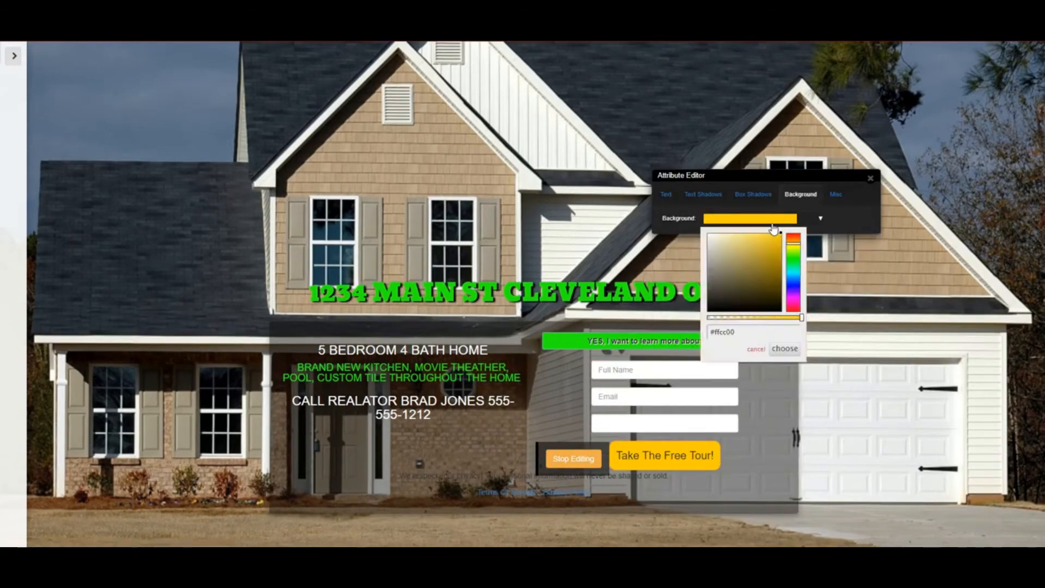
{"action": "left_click_drag", "start_coordinate": [742, 328], "coordinate": [710, 332]}
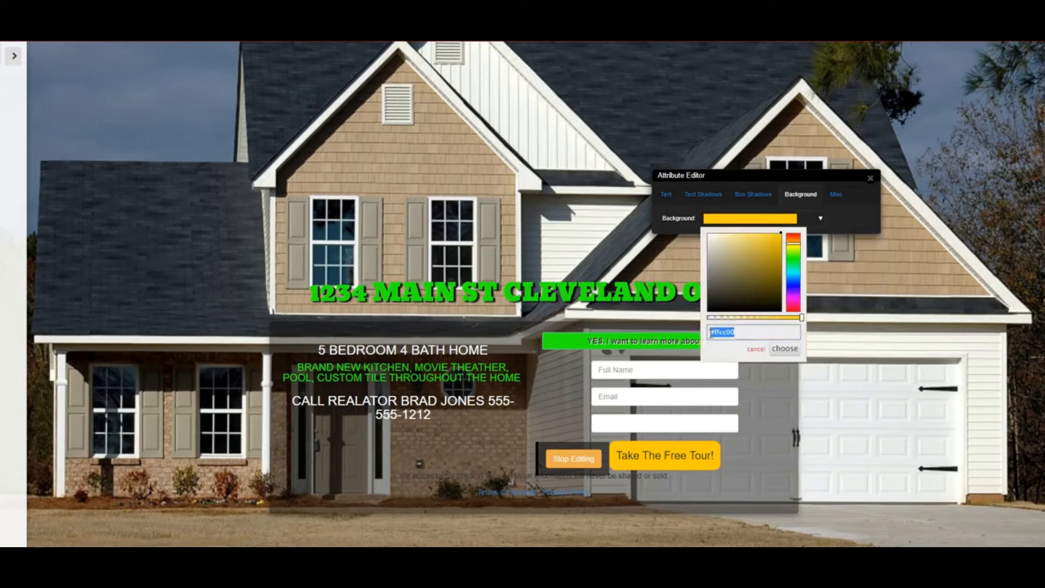
{"action": "type", "text": "#23f30e"}
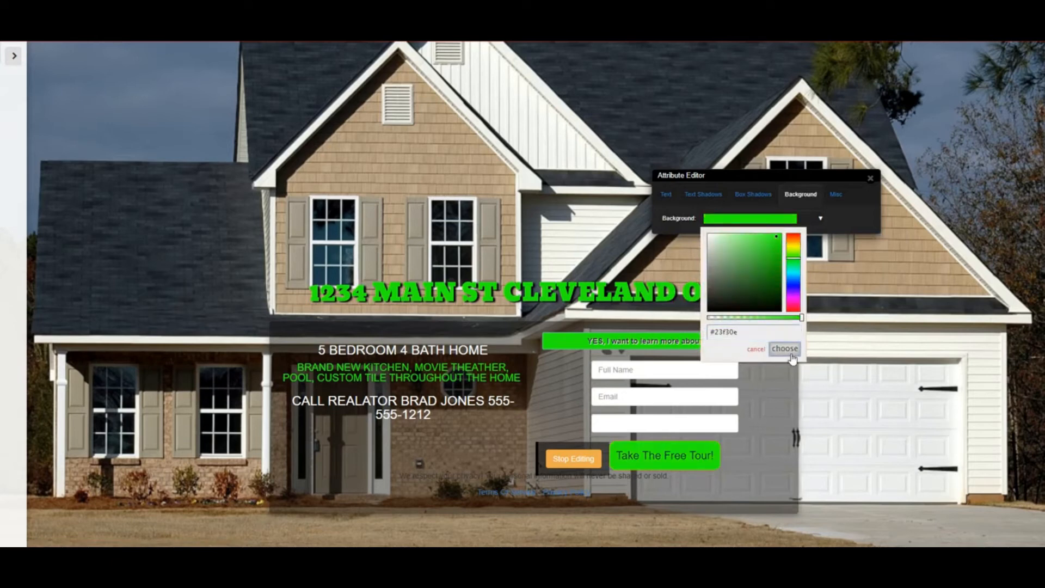
{"action": "left_click", "coordinate": [784, 349]}
{"action": "left_click", "coordinate": [871, 179]}
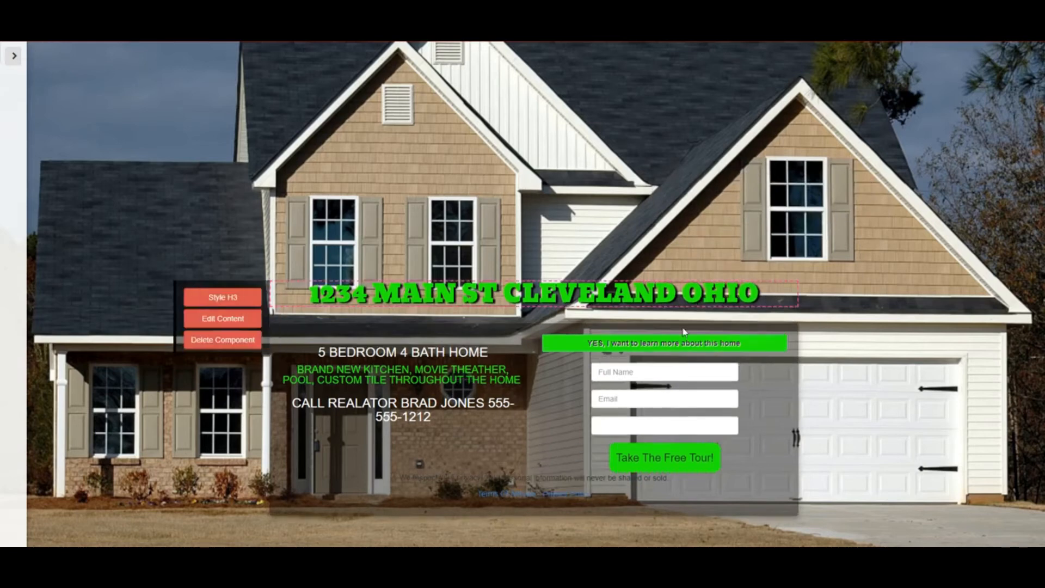
- Replace the form button's text with "GET INFO"
{"action": "left_click", "coordinate": [569, 480]}
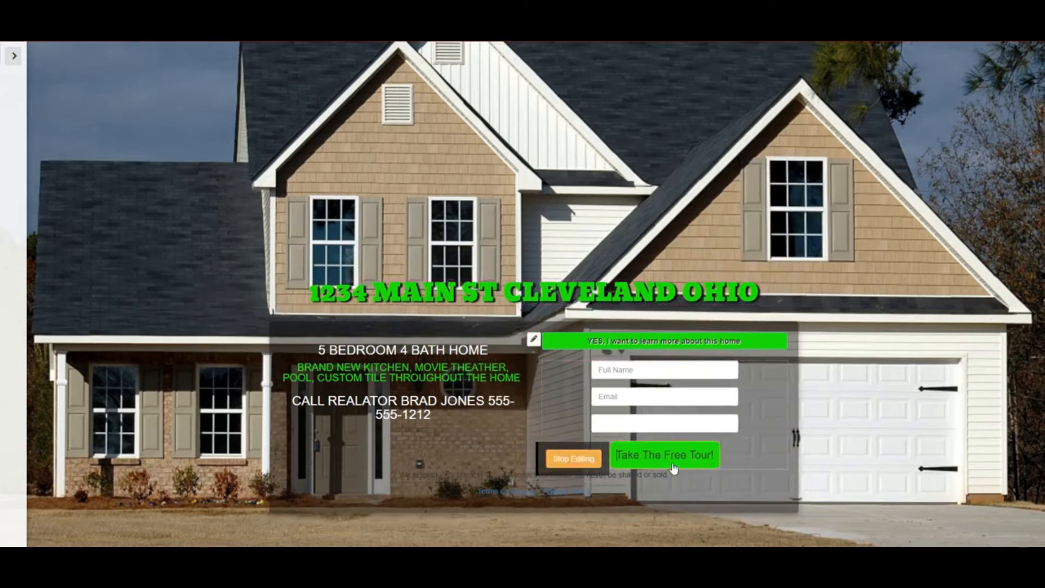
{"action": "left_click", "coordinate": [704, 460]}
{"action": "key", "text": "BackSpace"}
{"action": "key", "text": "BackSpace"}
{"action": "key", "text": "BackSpace"}
{"action": "key", "text": "BackSpace"}
{"action": "key", "text": "BackSpace"}
{"action": "key", "text": "BackSpace"}
{"action": "key", "text": "BackSpace"}
{"action": "key", "text": "BackSpace"}
{"action": "key", "text": "BackSpace"}
{"action": "key", "text": "BackSpace"}
{"action": "key", "text": "BackSpace"}
{"action": "key", "text": "BackSpace"}
{"action": "key", "text": "BackSpace"}
{"action": "key", "text": "BackSpace"}
{"action": "key", "text": "BackSpace"}
{"action": "key", "text": "BackSpace"}
{"action": "key", "text": "BackSpace"}
{"action": "key", "text": "BackSpace"}
{"action": "key", "text": "BackSpace"}
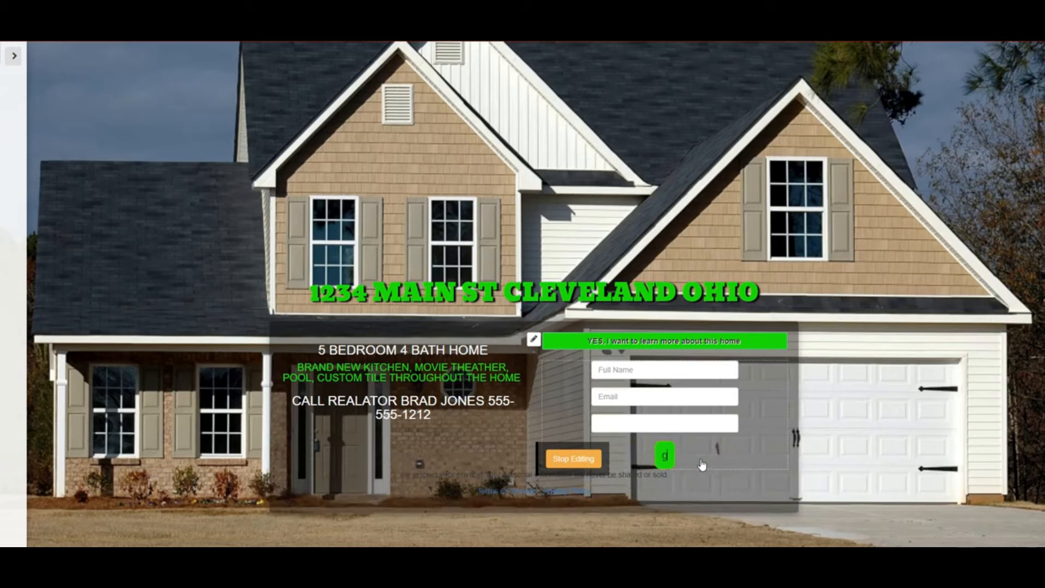
{"action": "key", "text": "BackSpace"}
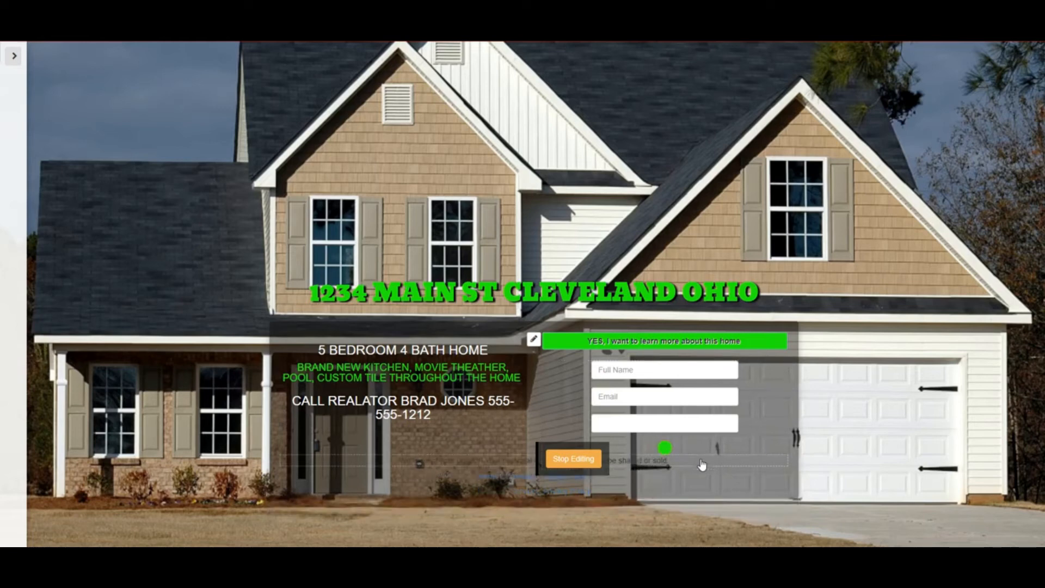
{"action": "type", "text": "GET INF"}
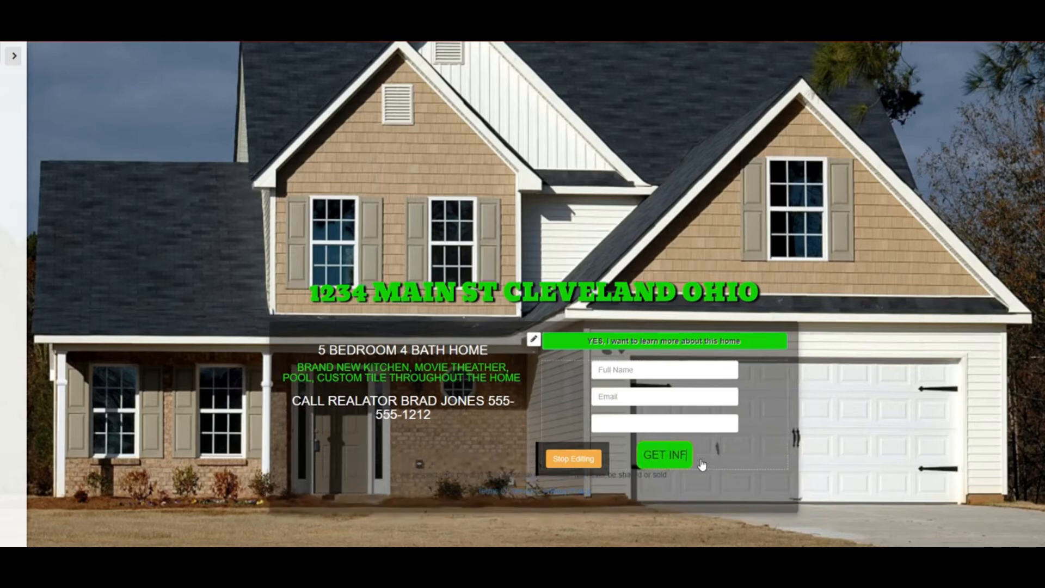
{"action": "type", "text": "O"}
{"action": "left_click", "coordinate": [765, 468]}
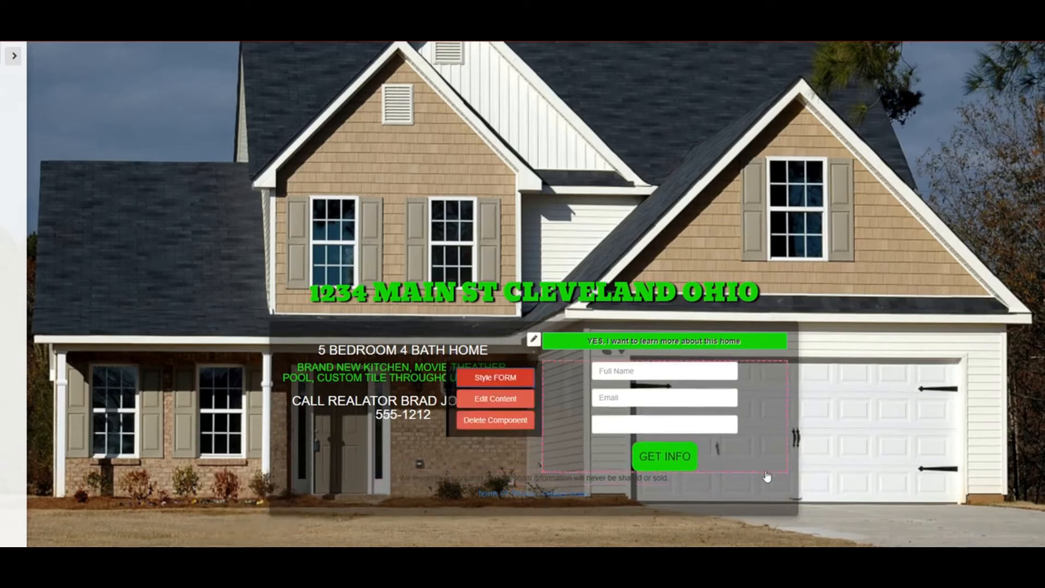
{"action": "left_click", "coordinate": [905, 392]}
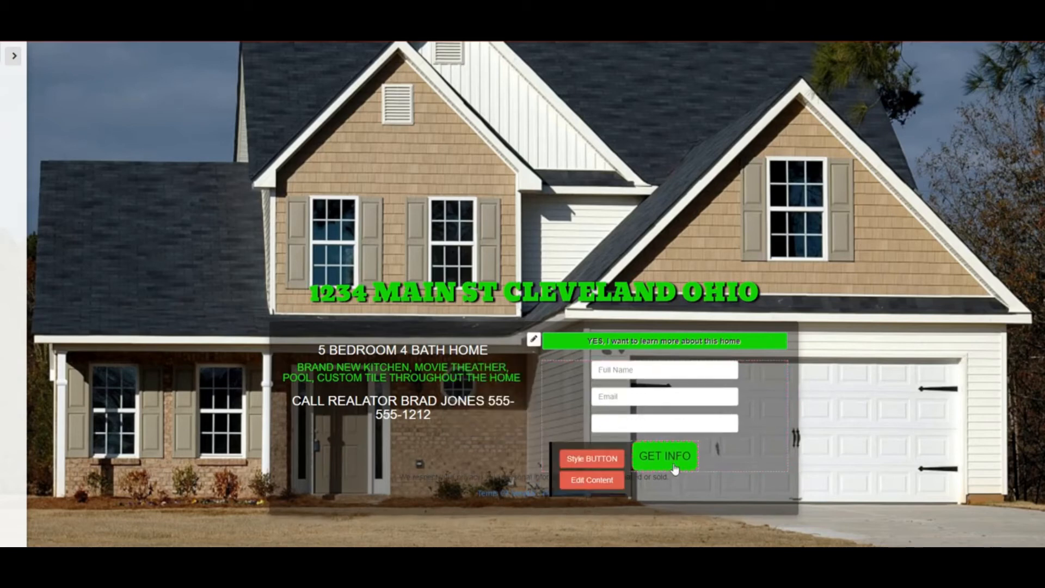
- Slightly reduce the text size of the green "GET INFO" button
{"action": "left_click", "coordinate": [617, 464]}
{"action": "left_click_drag", "start_coordinate": [707, 482], "coordinate": [262, 237]}
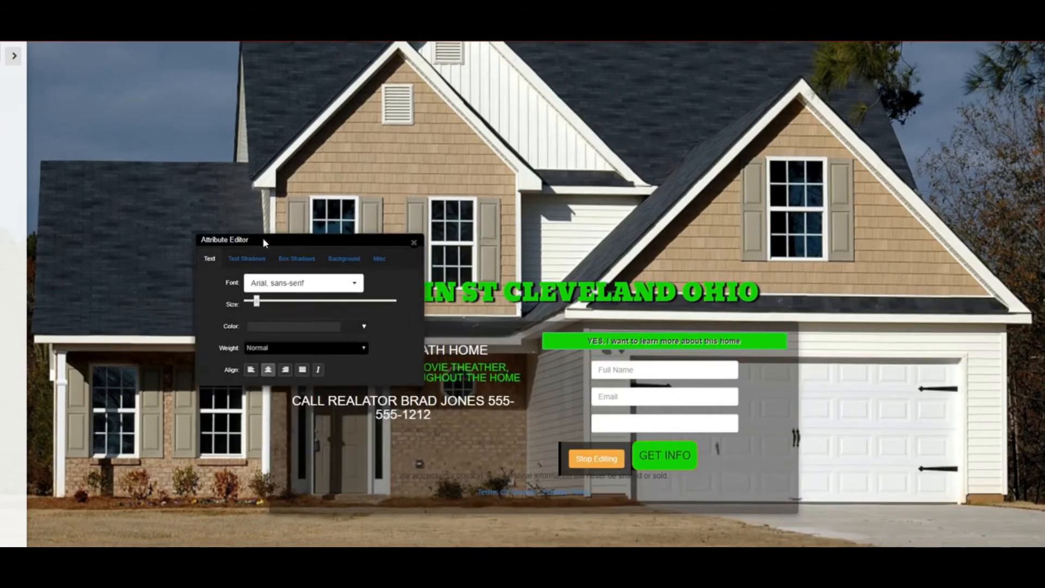
{"action": "left_click_drag", "start_coordinate": [256, 301], "coordinate": [254, 305]}
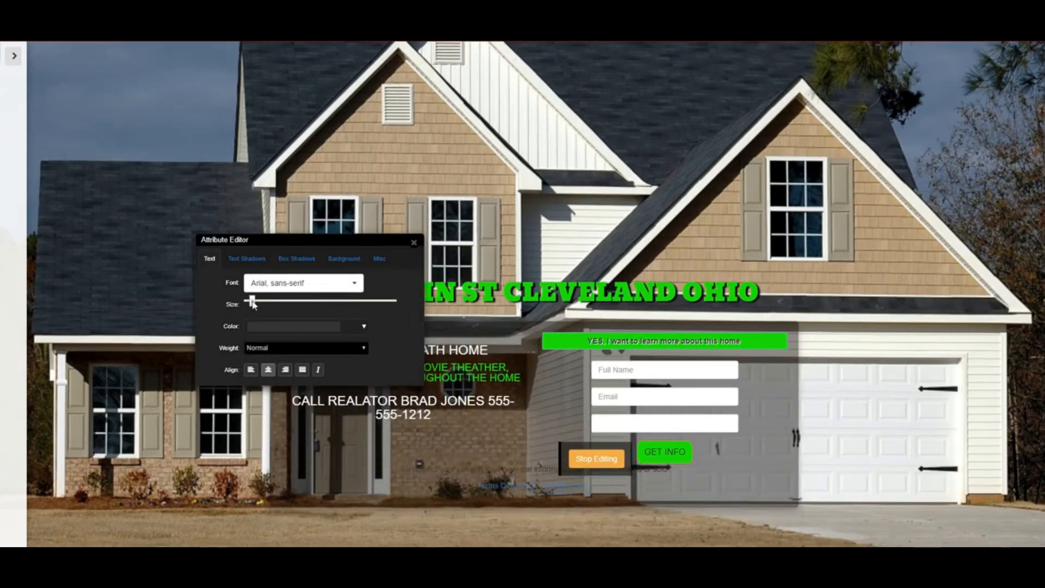
{"action": "left_click", "coordinate": [415, 245]}
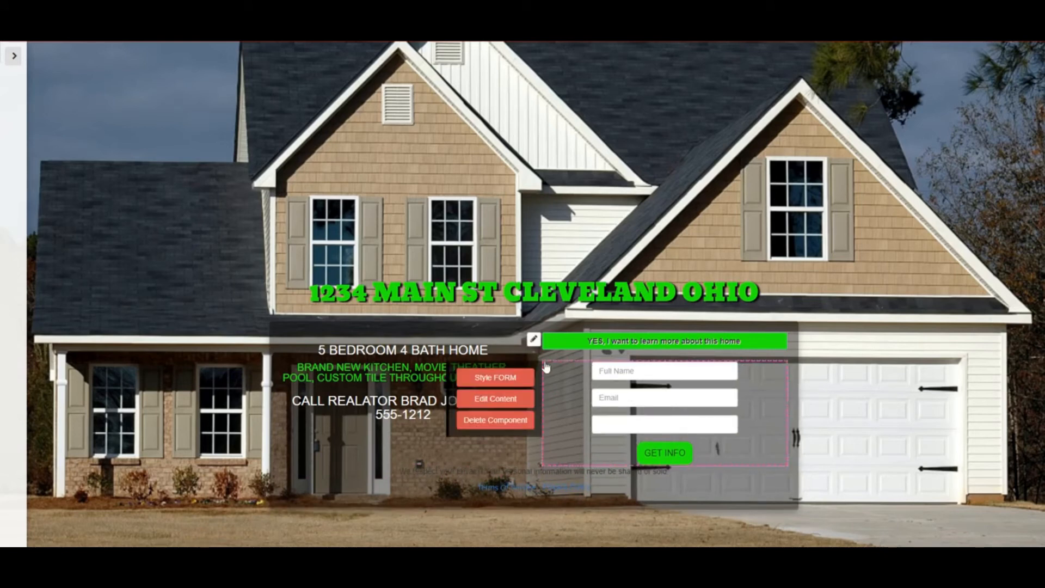
- Darken the translucent panel behind the property details and form by raising its background opacity to about 0.66
{"action": "left_click", "coordinate": [533, 339]}
{"action": "left_click_drag", "start_coordinate": [560, 264], "coordinate": [579, 267]}
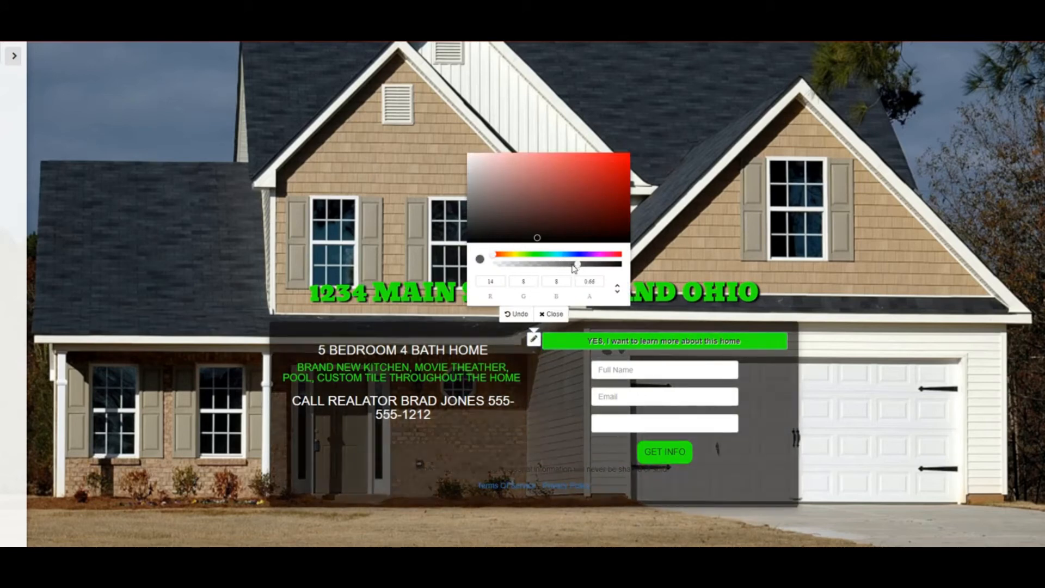
{"action": "left_click", "coordinate": [551, 314]}
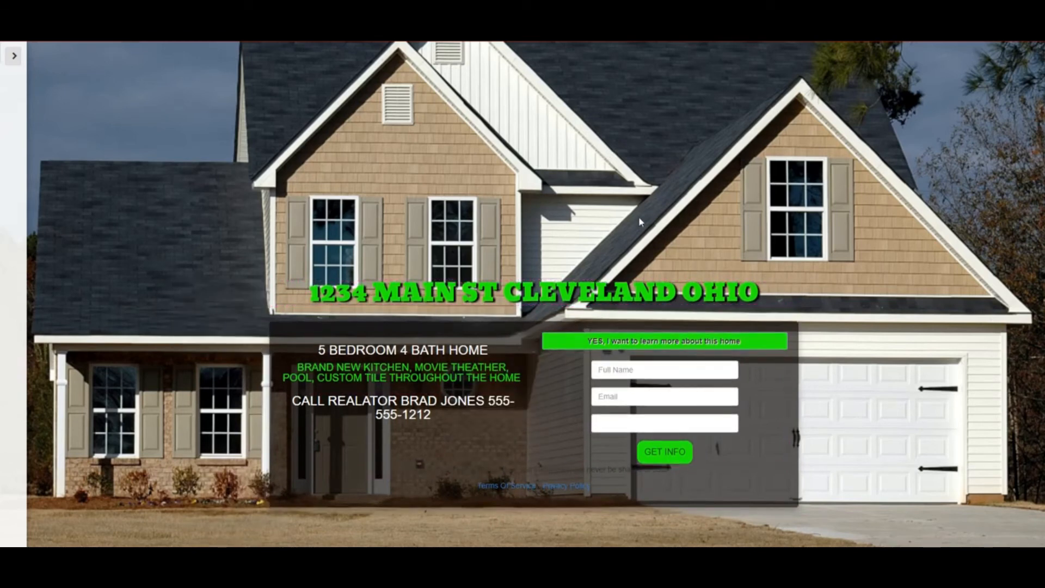
{"action": "left_click", "coordinate": [15, 59]}
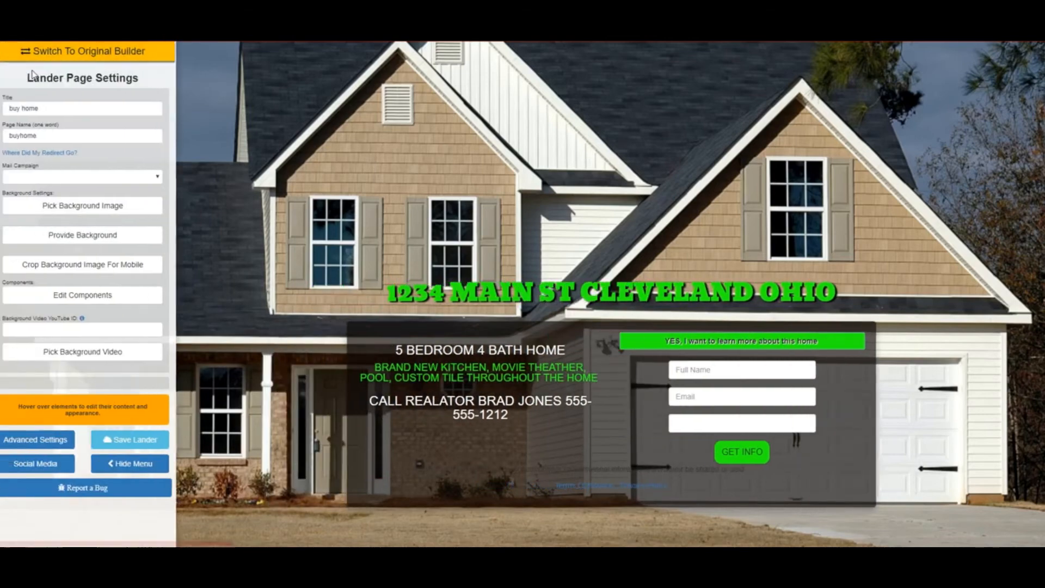
{"action": "left_click", "coordinate": [143, 466]}
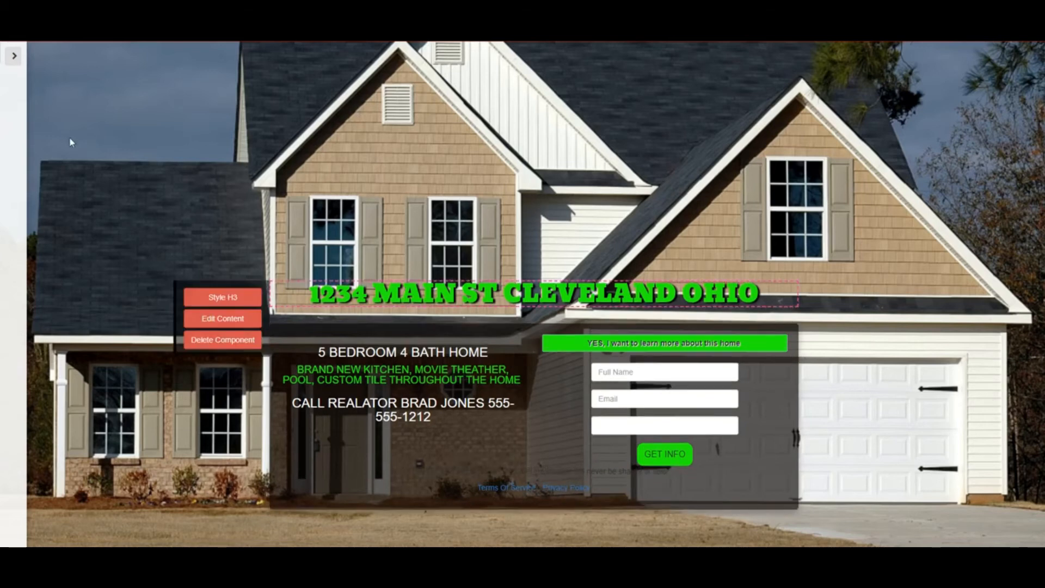
- Open the background image library and browse the pictures in the Biz Man category
{"action": "left_click", "coordinate": [14, 55]}
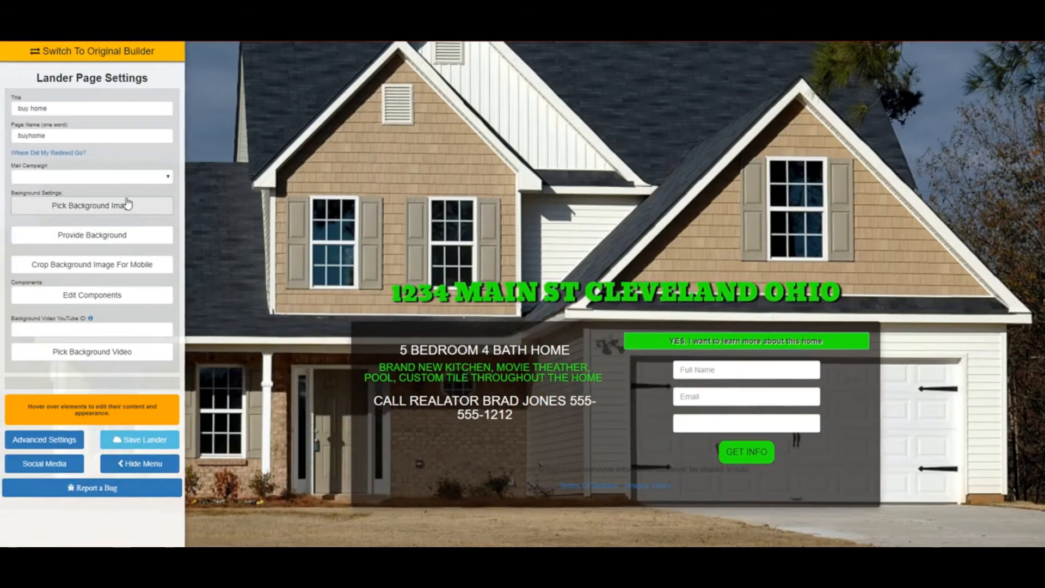
{"action": "left_click", "coordinate": [137, 211]}
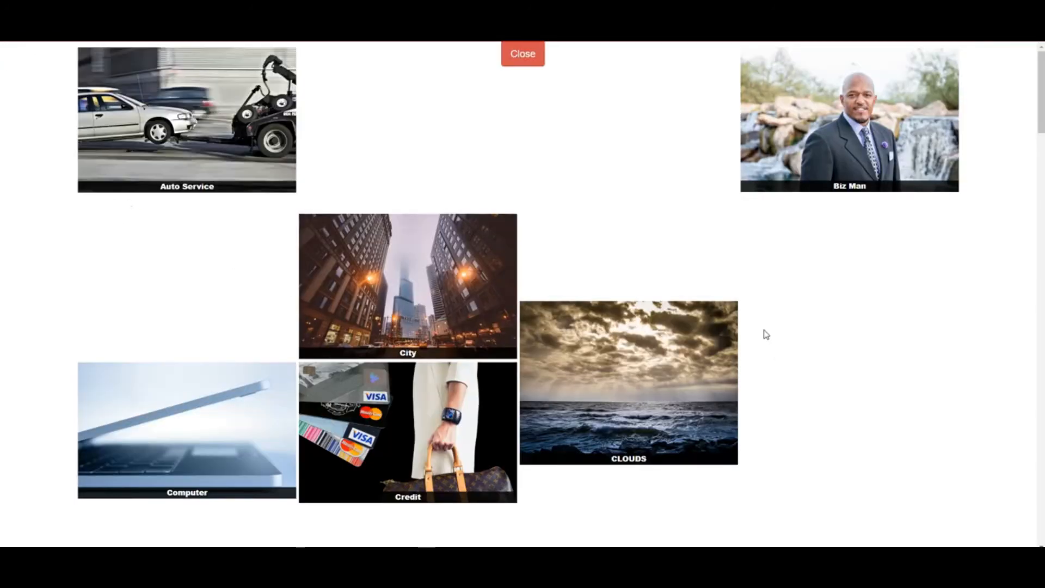
{"action": "left_click", "coordinate": [872, 158]}
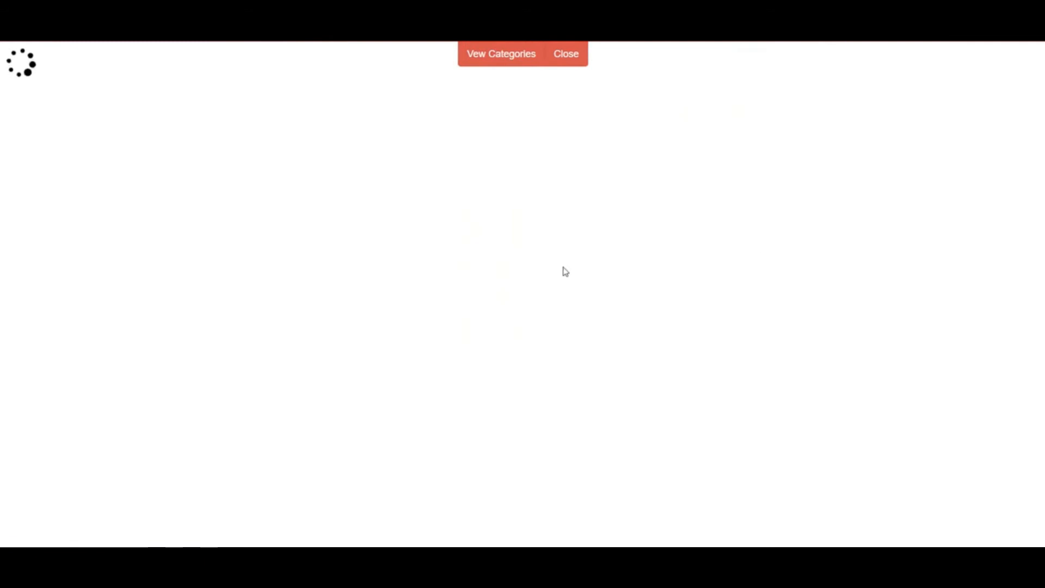
{"action": "scroll", "coordinate": [674, 359], "scroll_direction": "down", "scroll_amount": 3}
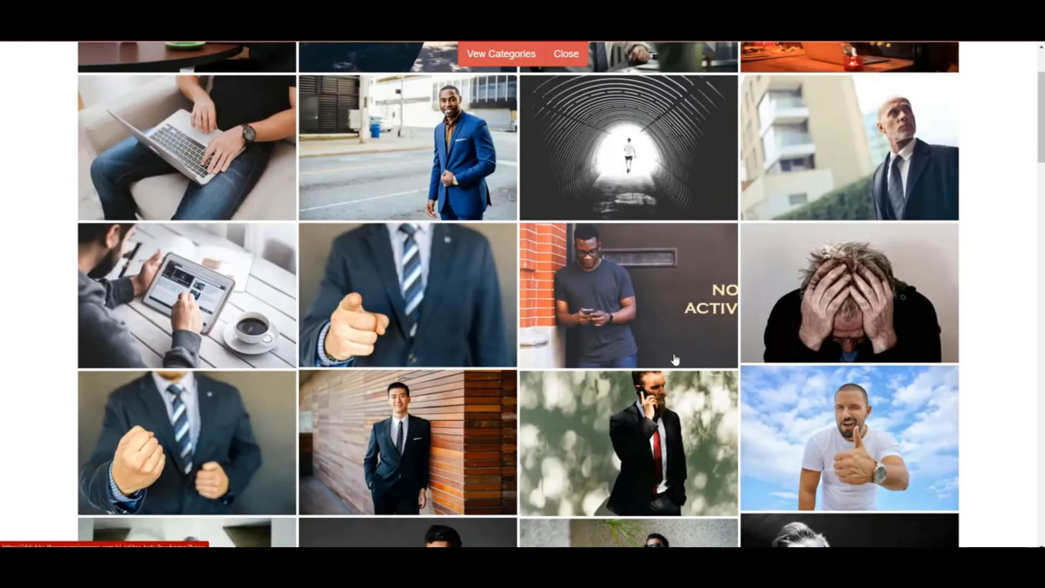